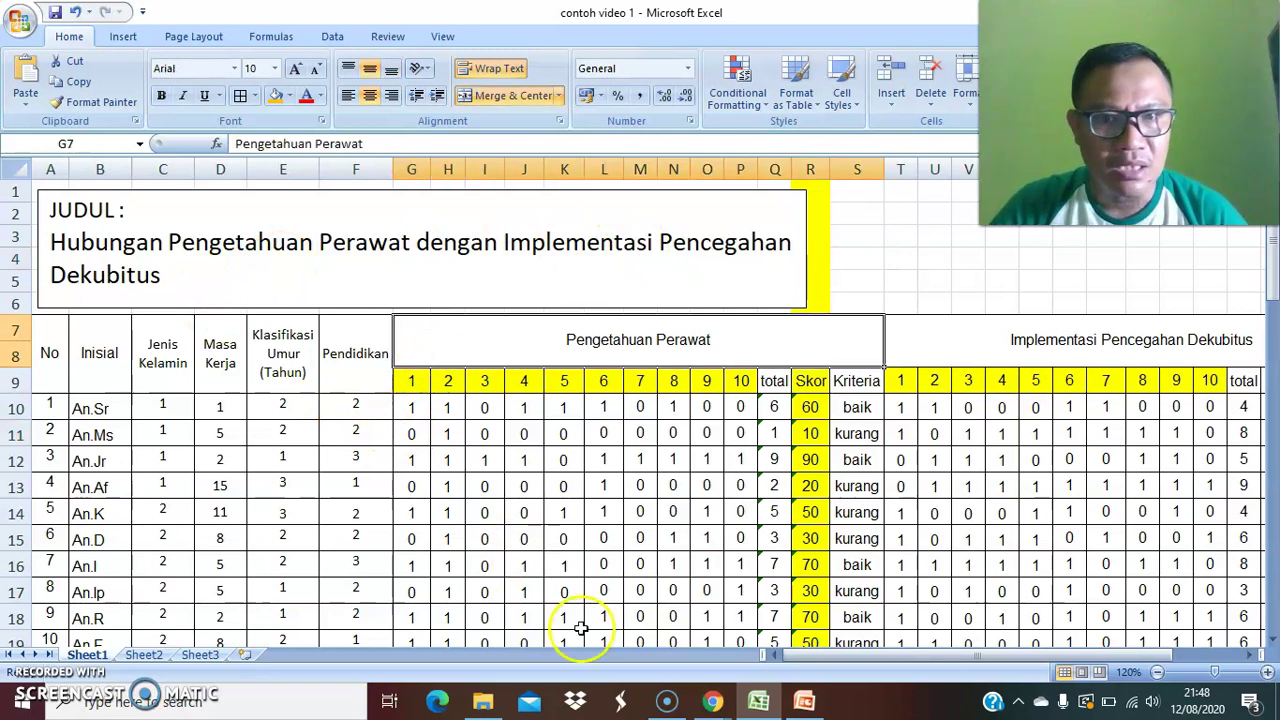
# Insert an empty column T between the Pengetahuan Perawat and Implementasi Pencegahan Dekubitus sections.
pyautogui.moveTo(801, 654); pyautogui.dragTo(856, 649)
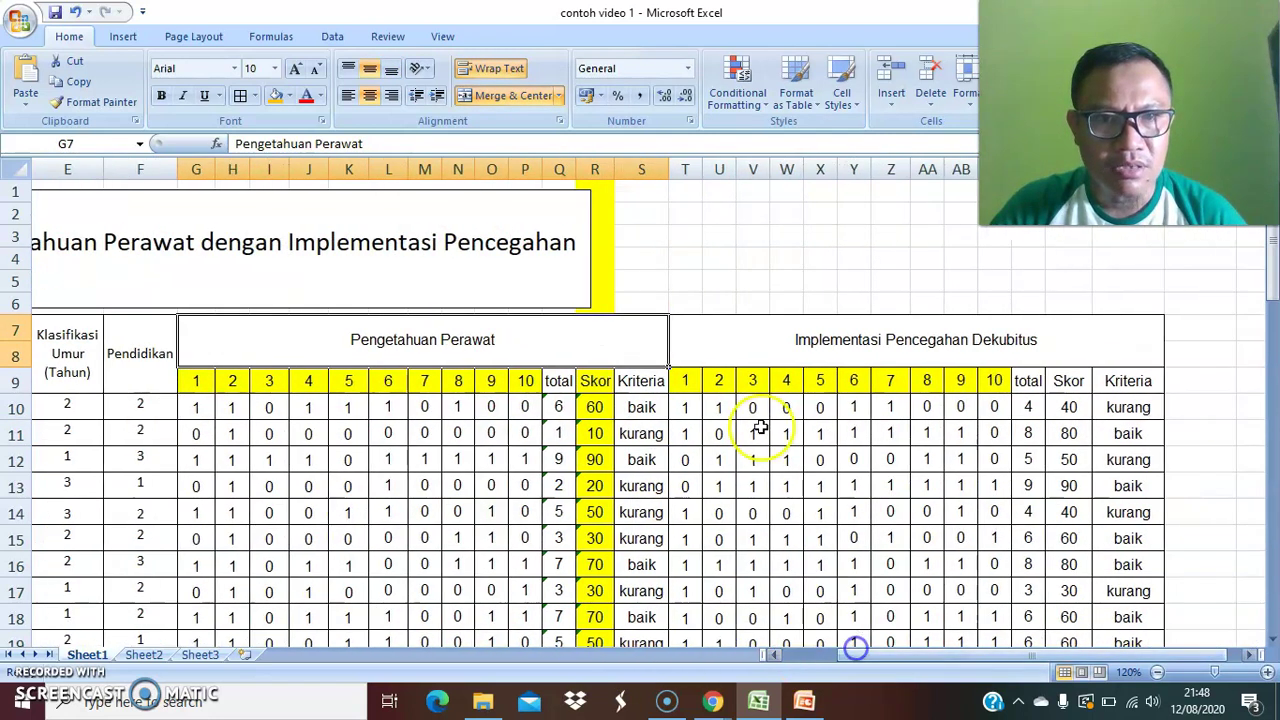
pyautogui.scroll(-1, 729, 372)
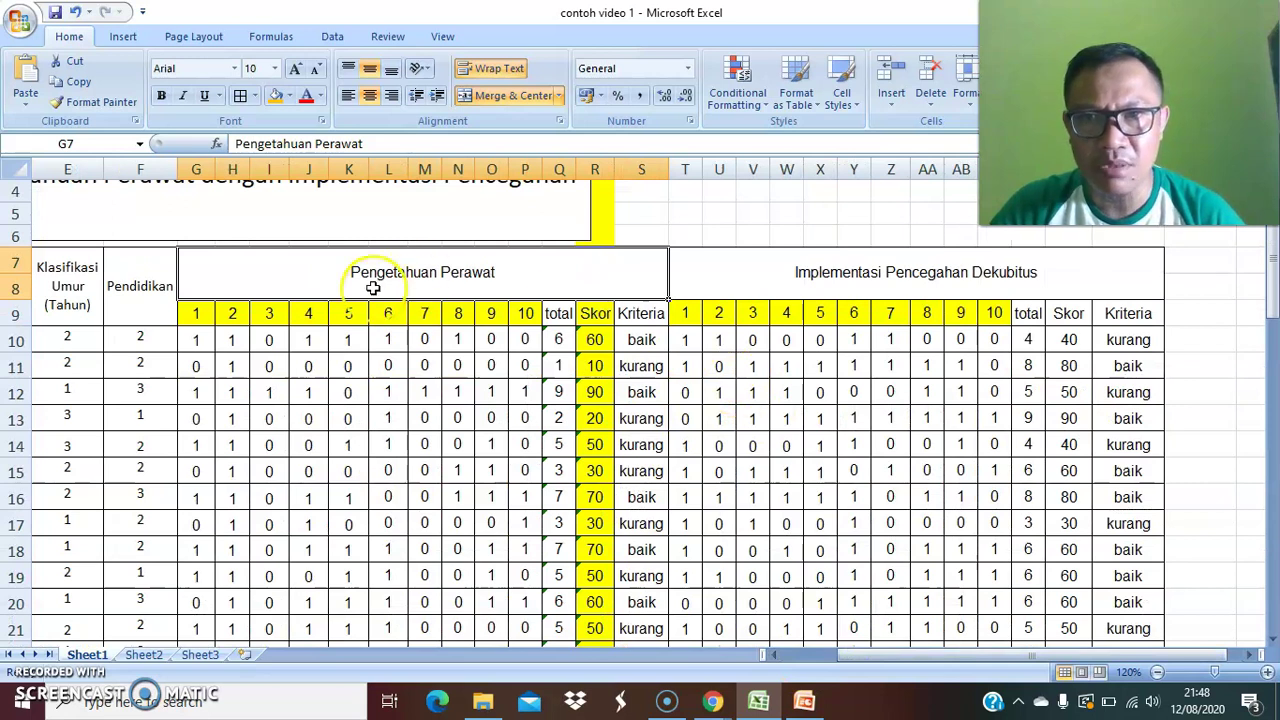
pyautogui.click(64, 338)
pyautogui.click(127, 343)
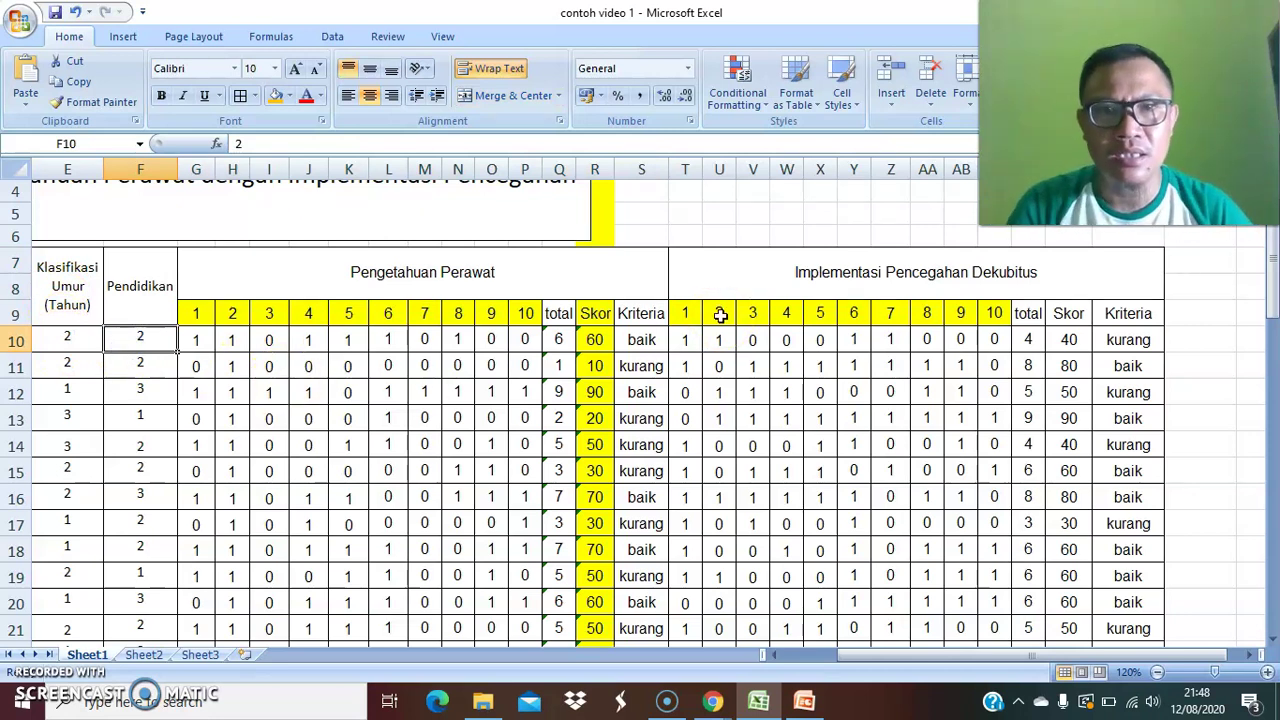
pyautogui.click(686, 339)
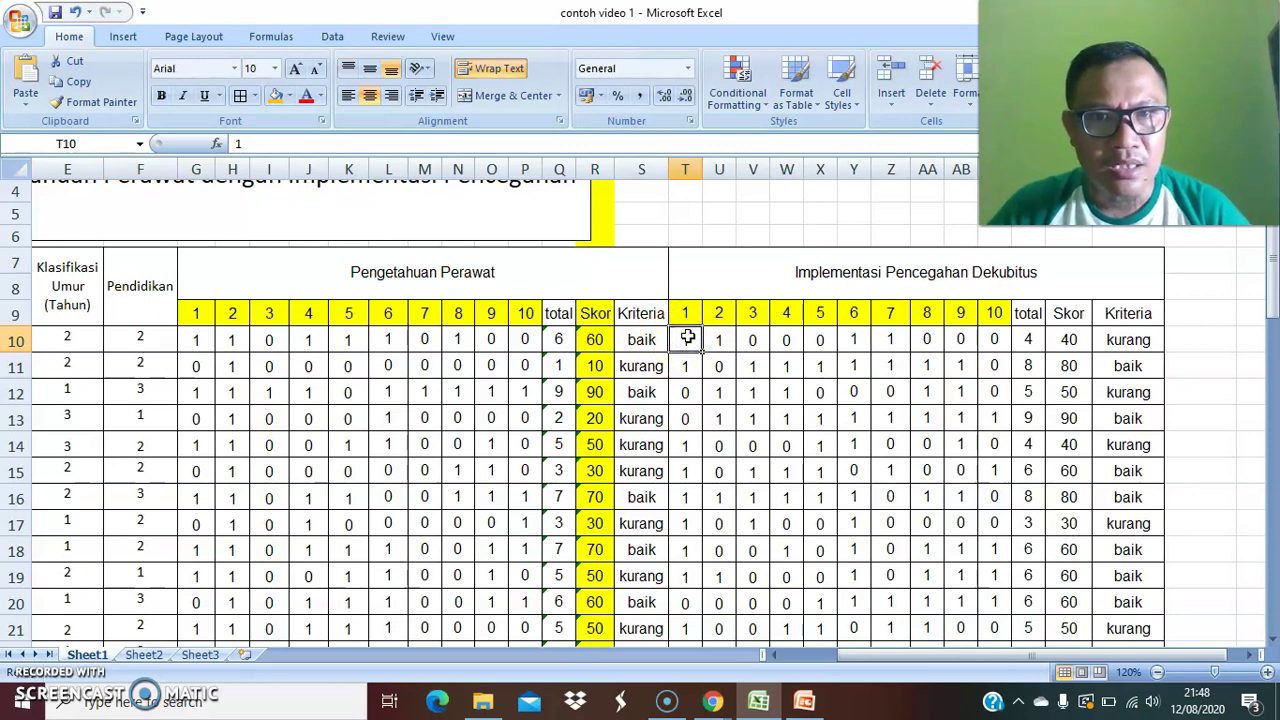
pyautogui.click(685, 170)
pyautogui.rightClick(686, 172)
pyautogui.click(734, 270)
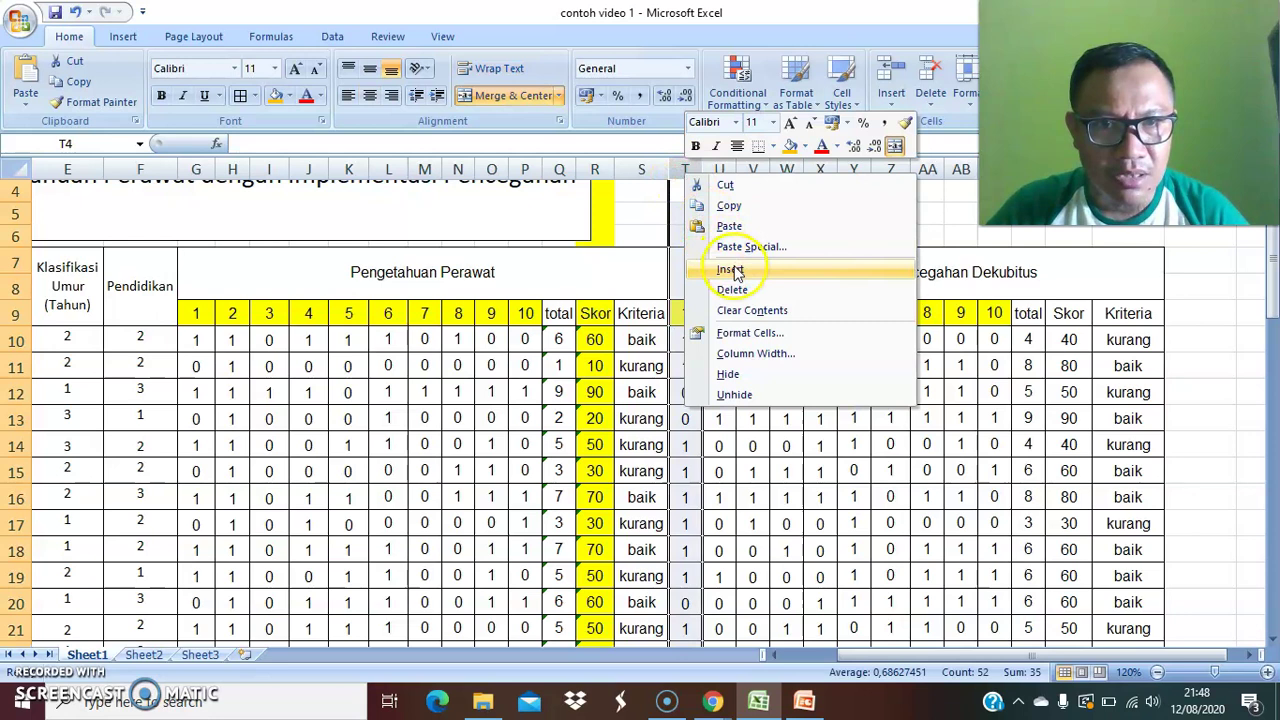
pyautogui.click(793, 275)
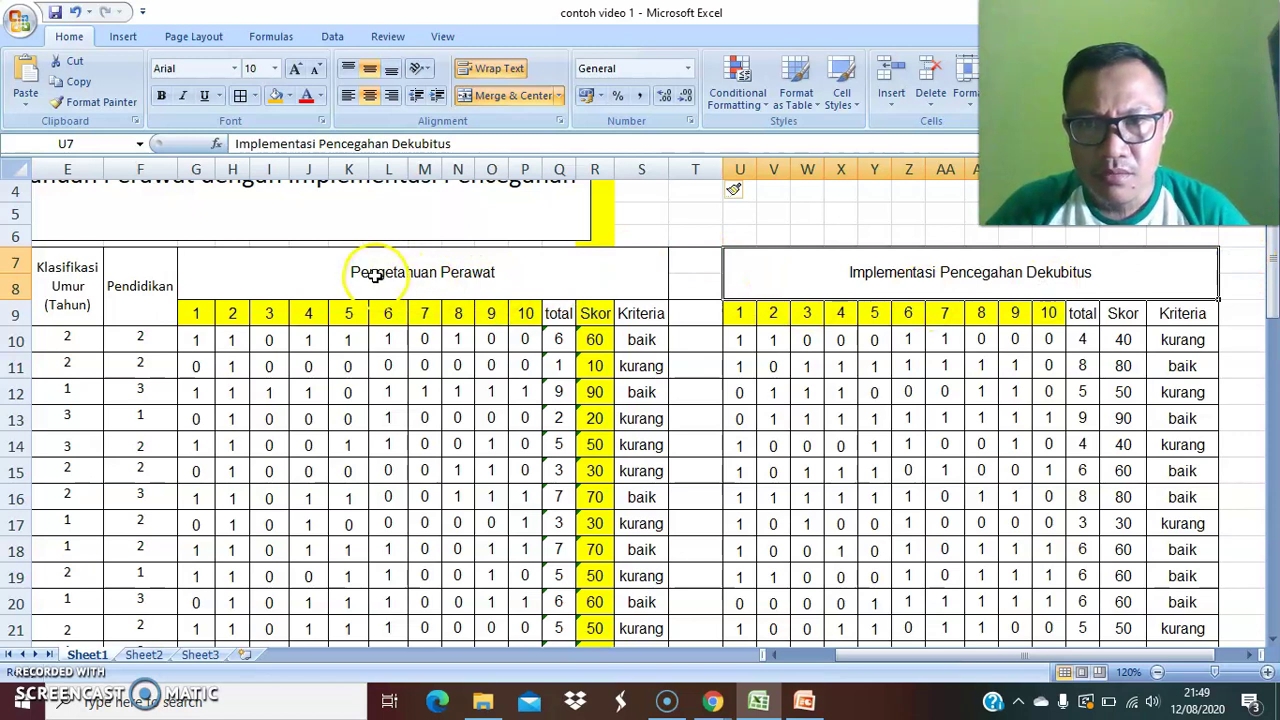
# Enter the header "koding" in T9 and fill the whole column T with orange.
pyautogui.click(685, 319)
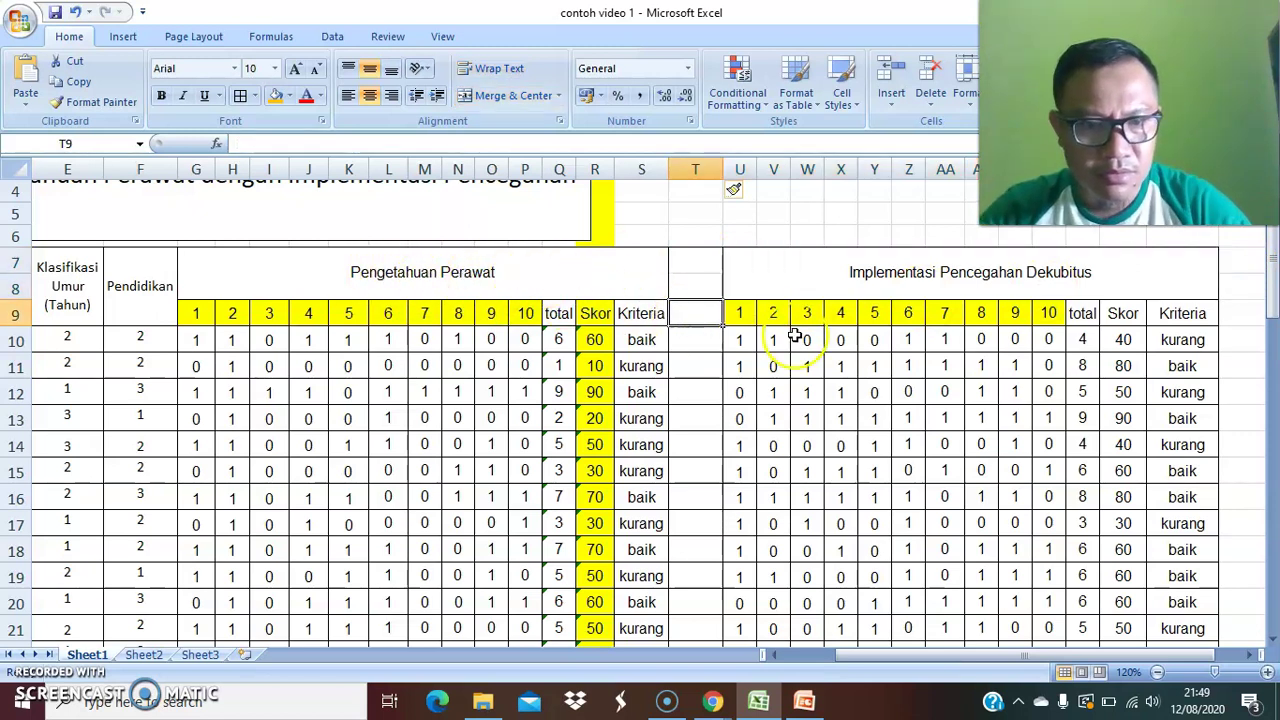
pyautogui.write('koding')
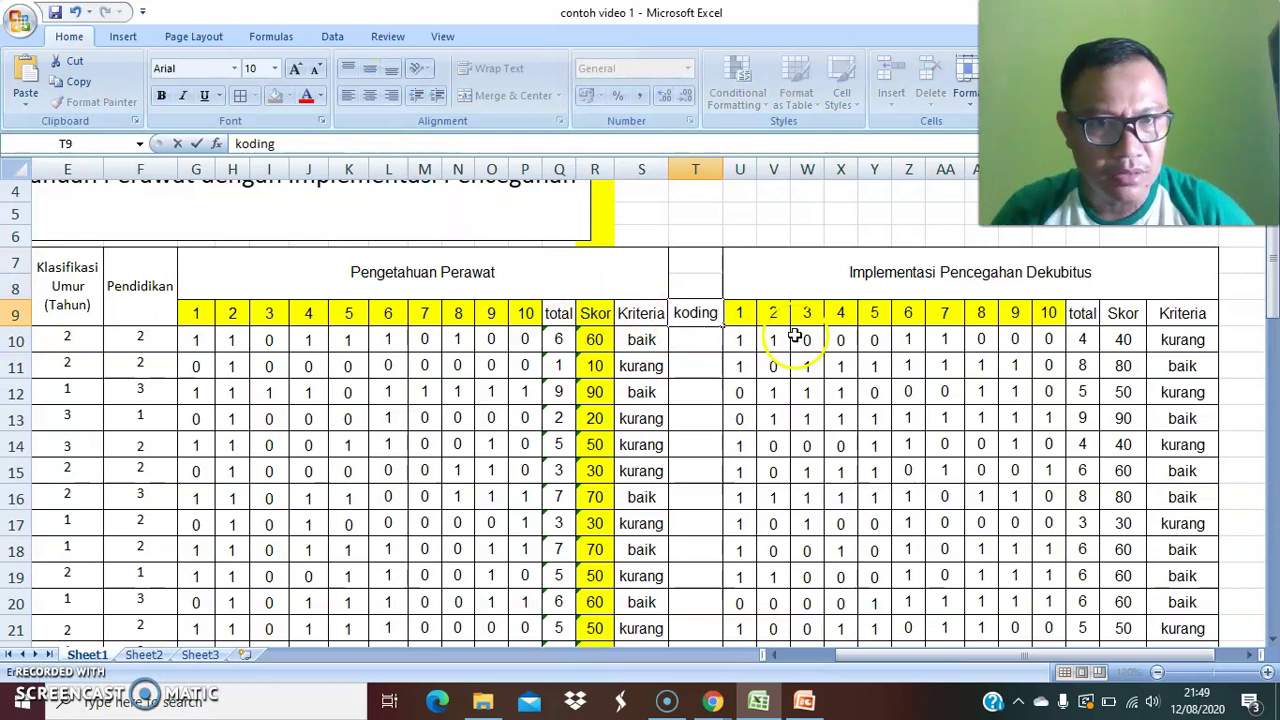
pyautogui.click(795, 337)
pyautogui.click(703, 177)
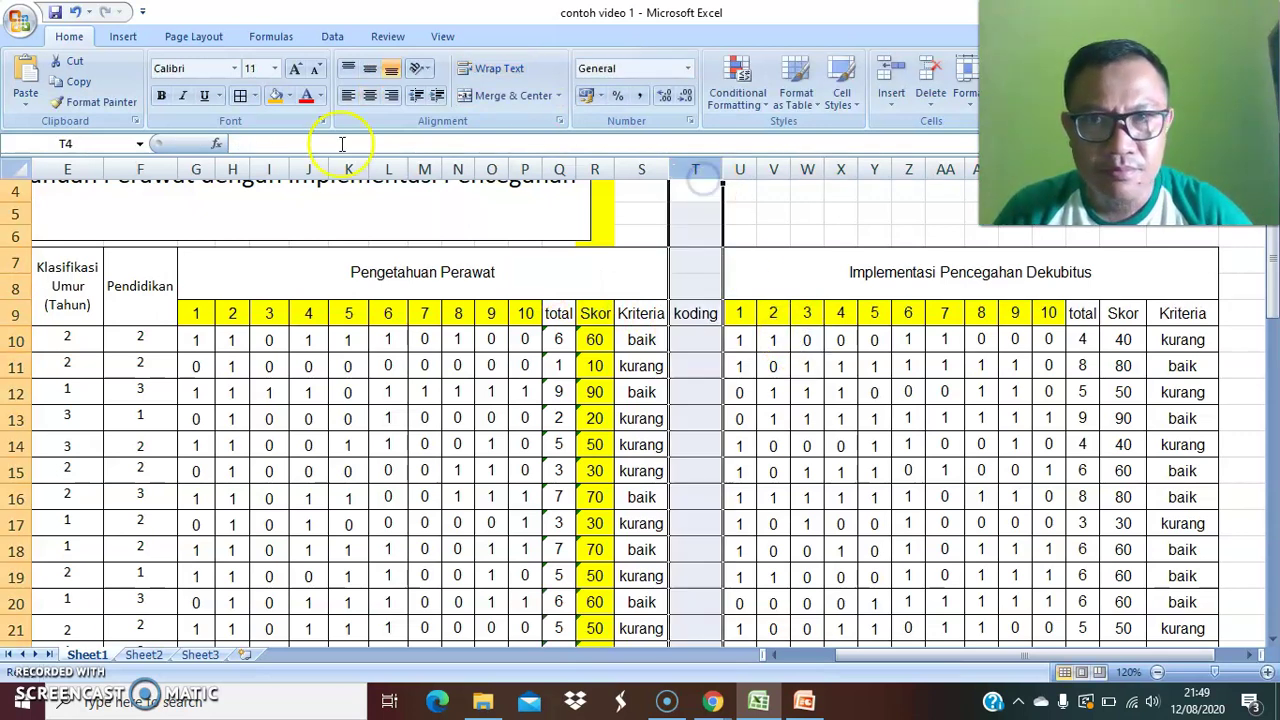
pyautogui.click(275, 95)
pyautogui.click(807, 418)
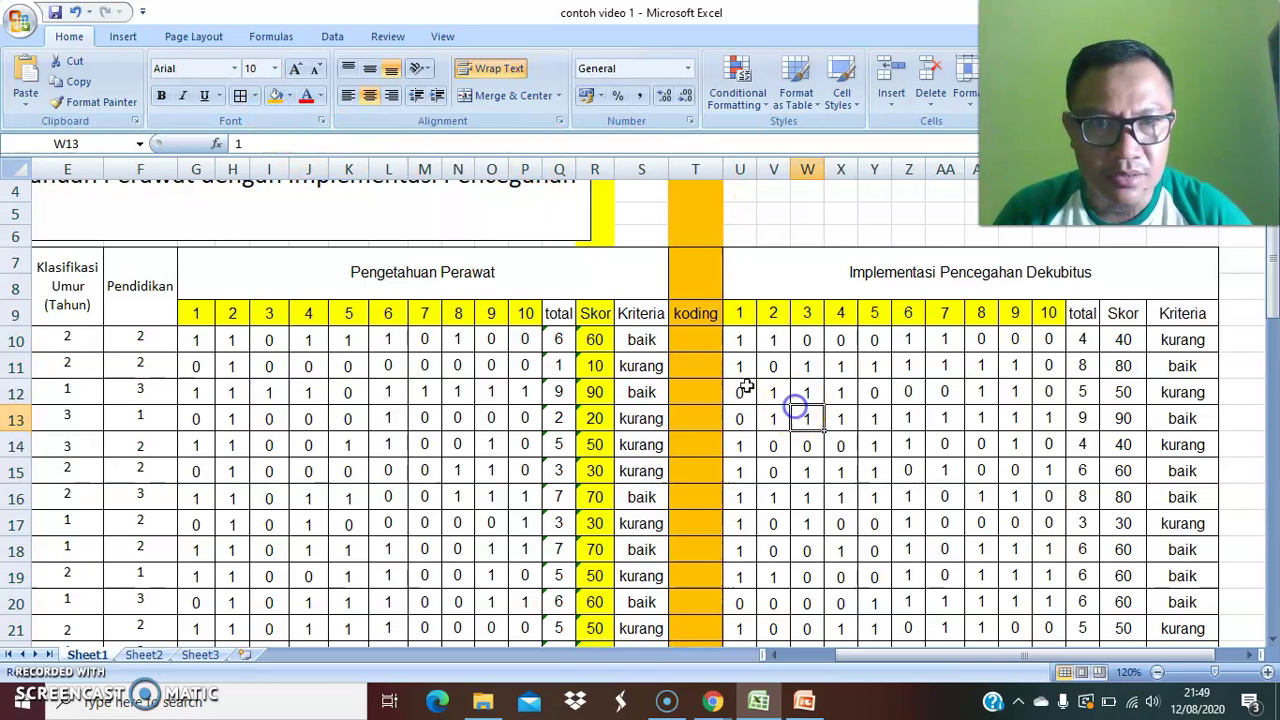
# Code the first two Pengetahuan Perawat criteria: 1 in T10 for baik and 2 in T11 for kurang.
pyautogui.click(699, 339)
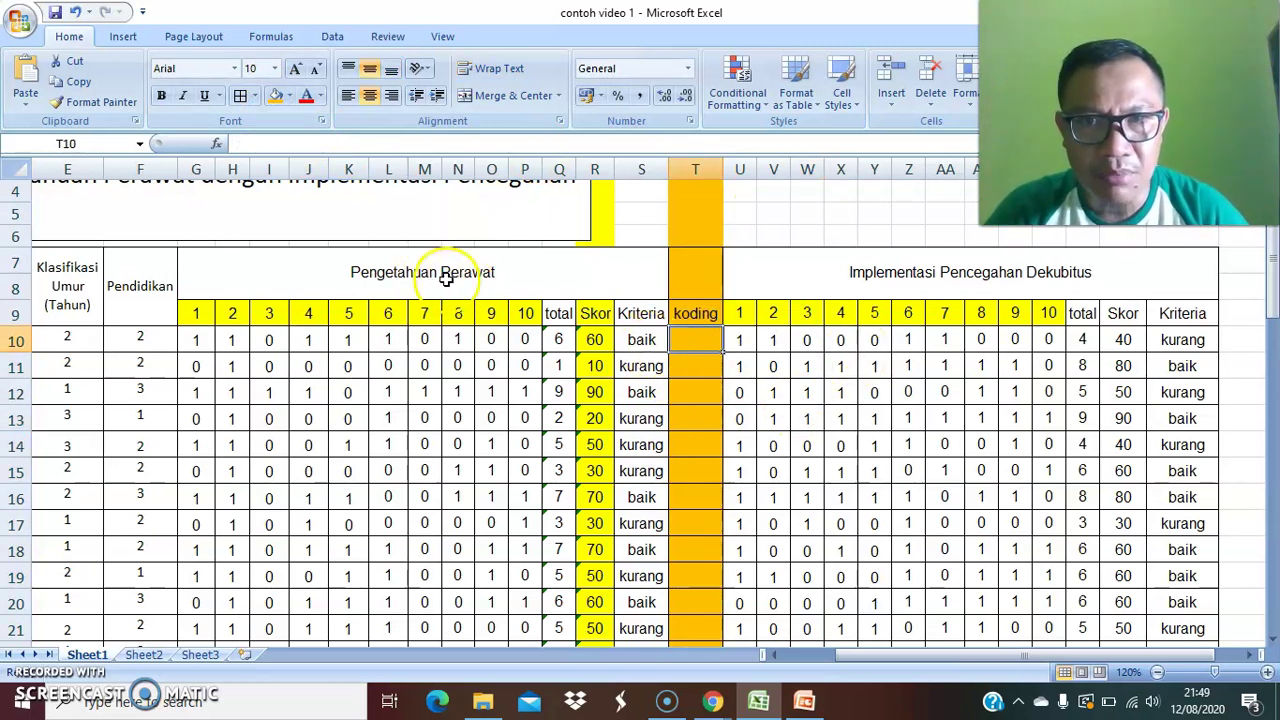
pyautogui.click(729, 386)
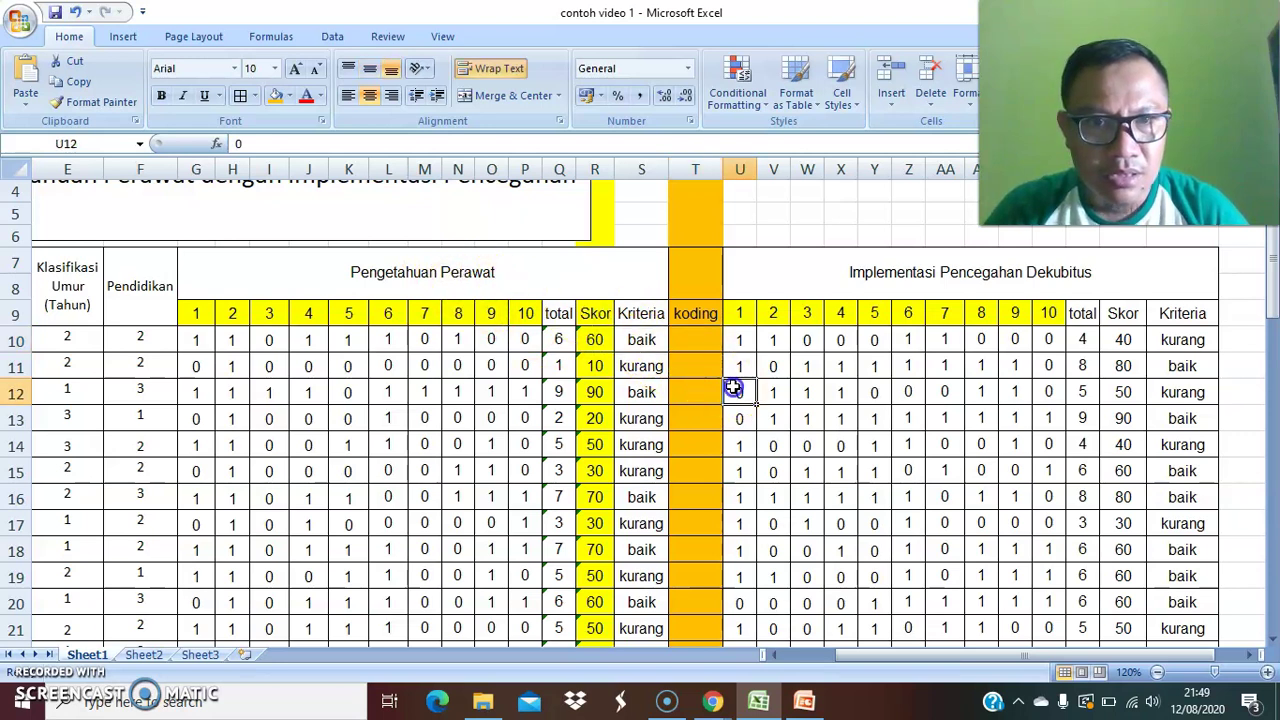
pyautogui.click(682, 343)
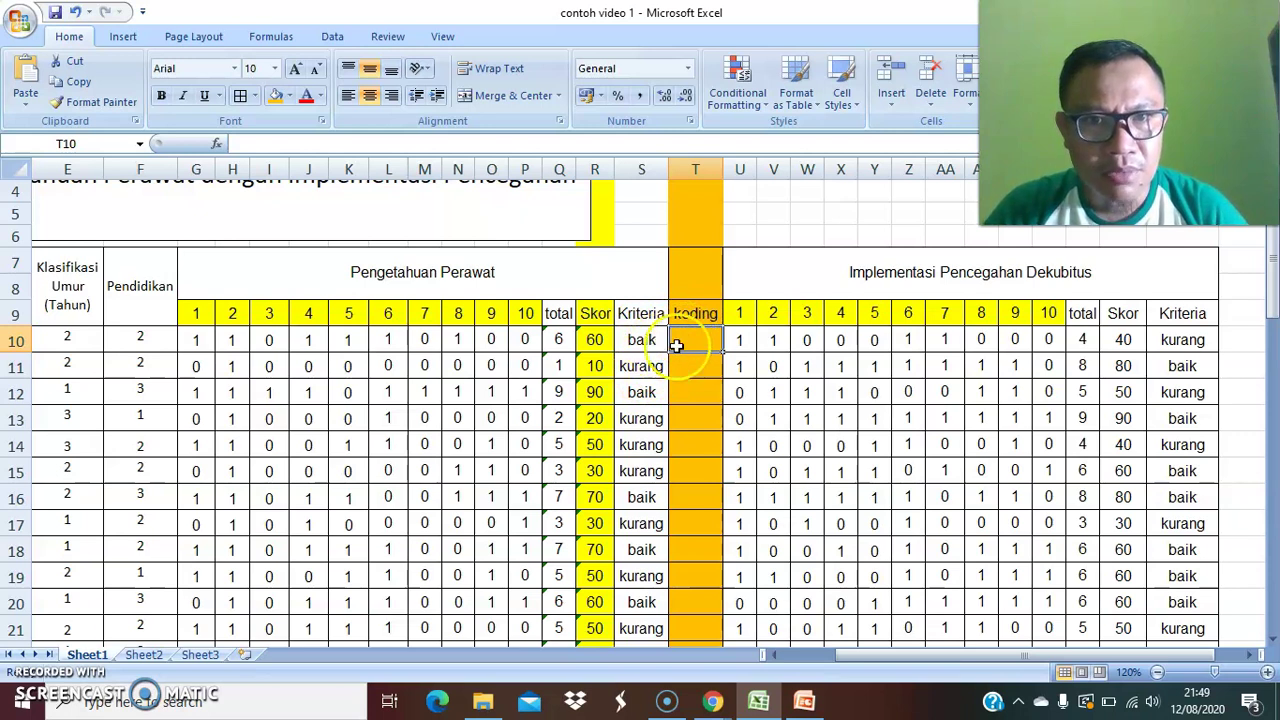
pyautogui.write('1')
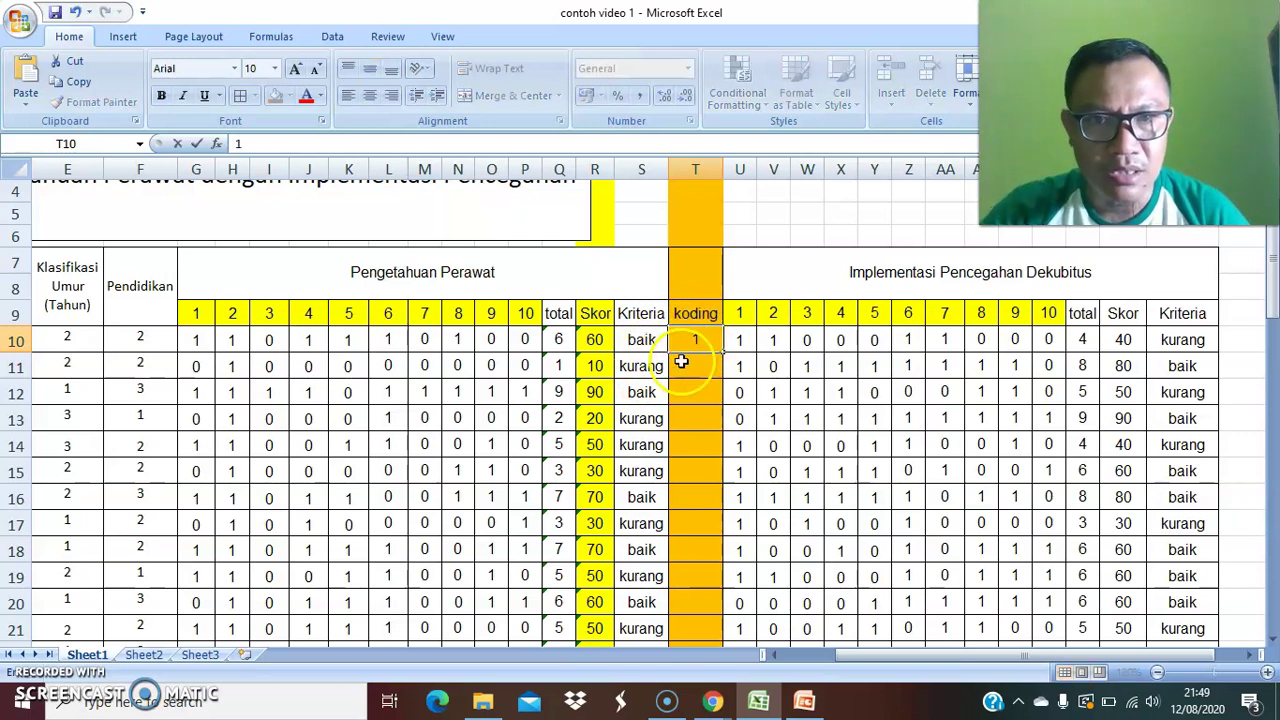
pyautogui.click(708, 367)
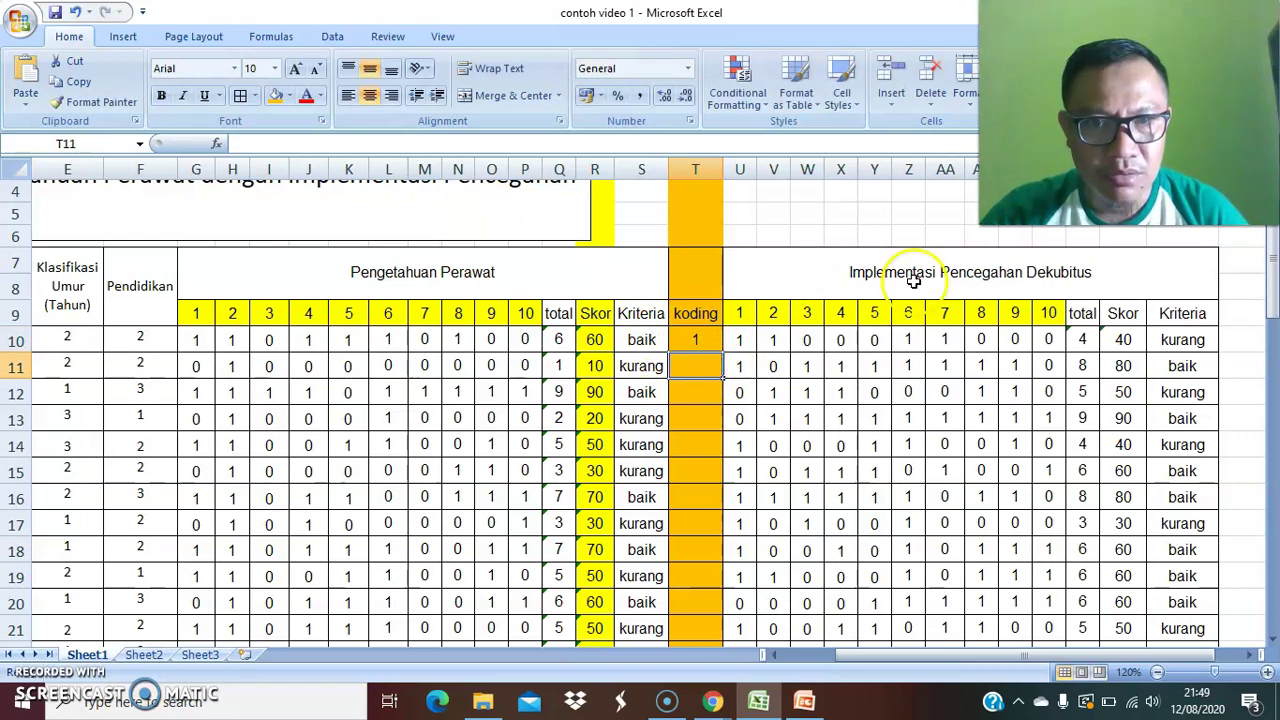
pyautogui.write('2')
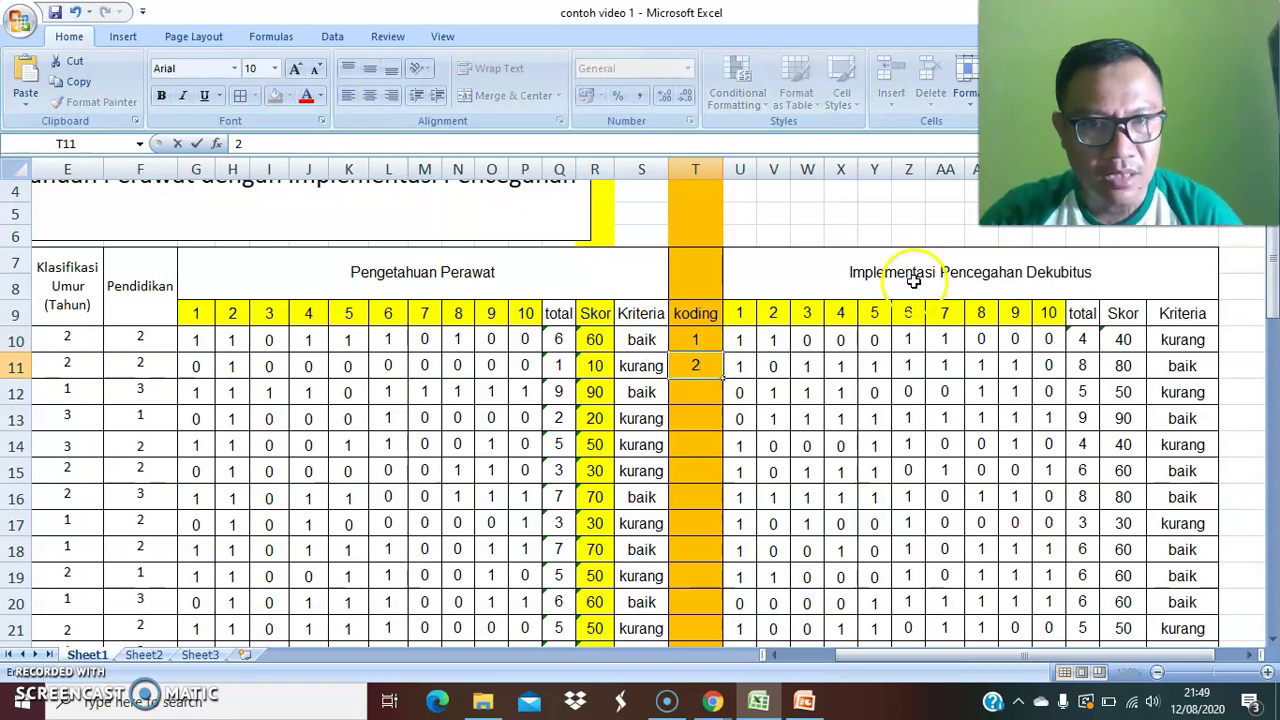
pyautogui.press('Return')
# Code the Pengetahuan Perawat criteria in T12:T21, entering 1 for each baik and 2 for each kurang.
pyautogui.write('1')
pyautogui.press('Return')
pyautogui.write('2')
pyautogui.press('Return')
pyautogui.write('2')
pyautogui.press('Return')
pyautogui.write('2')
pyautogui.press('Return')
pyautogui.write('1')
pyautogui.press('Return')
pyautogui.write('2')
pyautogui.press('Return')
pyautogui.write('1')
pyautogui.press('Return')
pyautogui.write('2')
pyautogui.press('Return')
pyautogui.write('1')
pyautogui.press('Return')
pyautogui.write('2')
pyautogui.press('Return')
# Enter code 1 in T22:T26, matching the baik criteria of those rows.
pyautogui.press('Return')
pyautogui.press('Return')
pyautogui.press('Return')
pyautogui.press('Return')
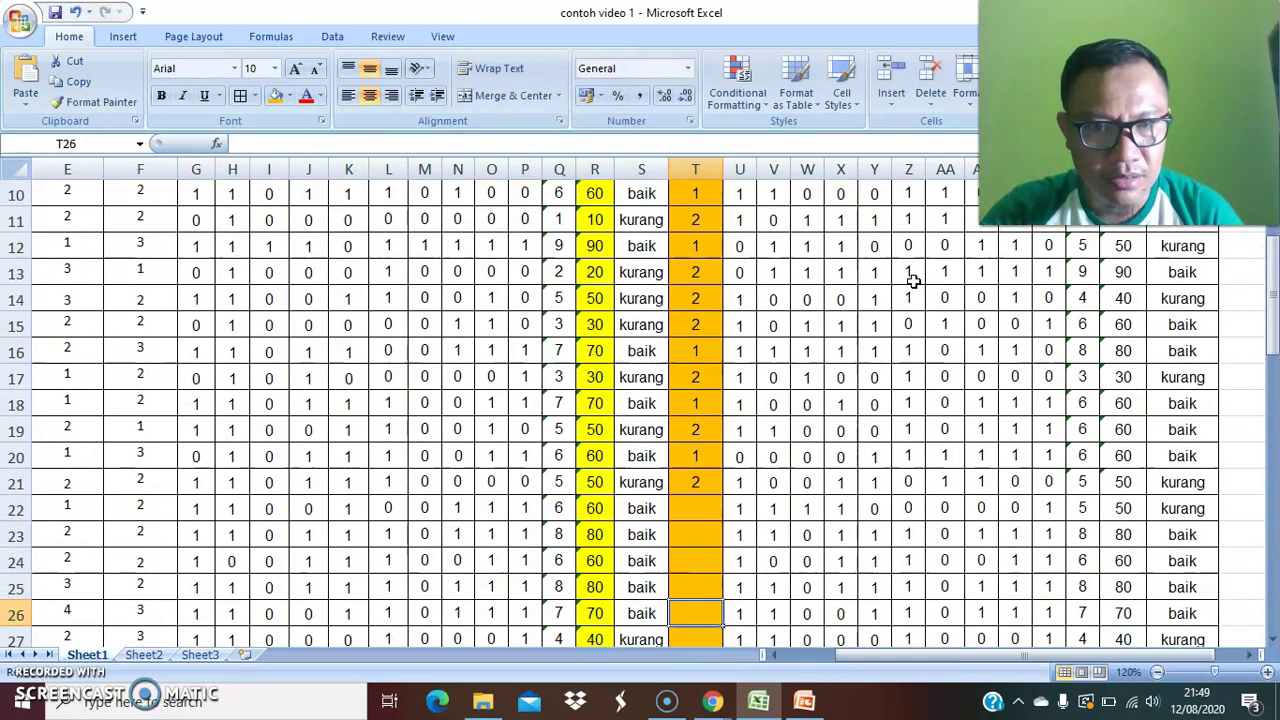
pyautogui.write('1')
pyautogui.press('Up')
pyautogui.write('1')
pyautogui.press('Up')
pyautogui.write('1')
pyautogui.press('Up')
pyautogui.write('1')
pyautogui.press('Up')
pyautogui.write('1')
# Fill the koding cells T27:T36 with 2 for kurang rows and 1 for the baik row 33.
pyautogui.press('Down')
pyautogui.press('Down')
pyautogui.press('Down')
pyautogui.press('Down')
pyautogui.press('Down')
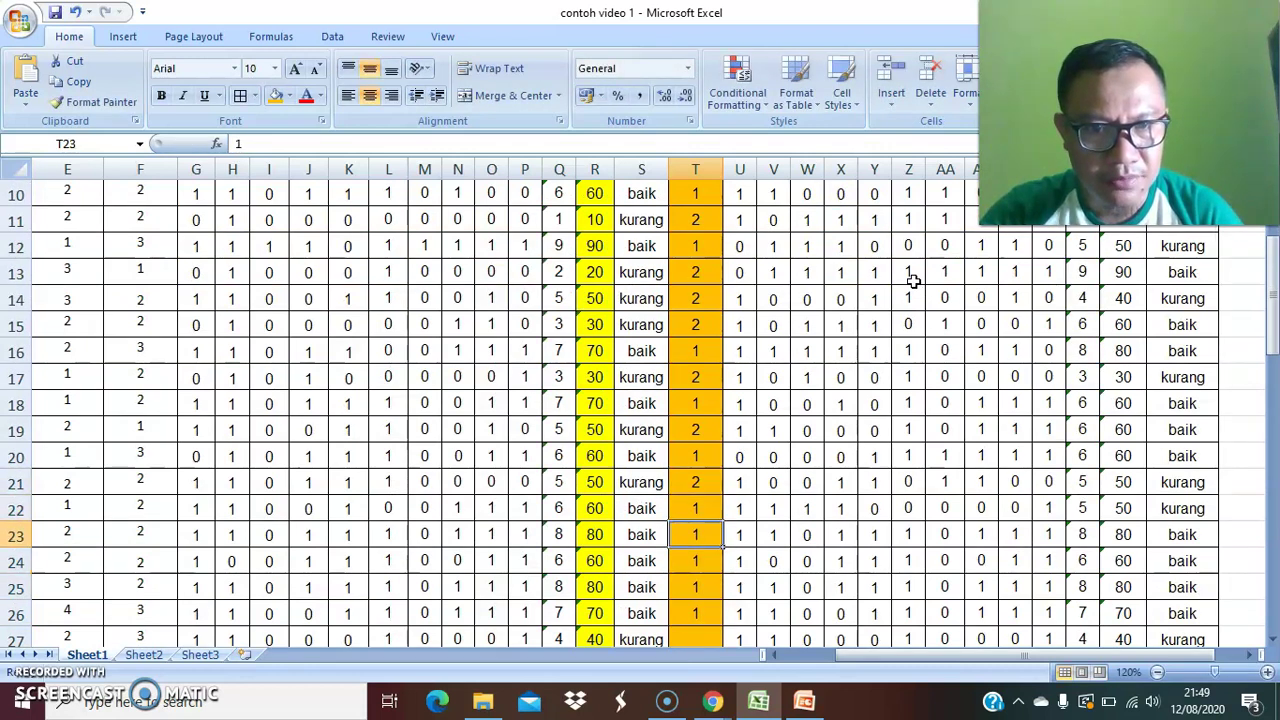
pyautogui.write('2')
pyautogui.press('Down')
pyautogui.write('2')
pyautogui.press('Down')
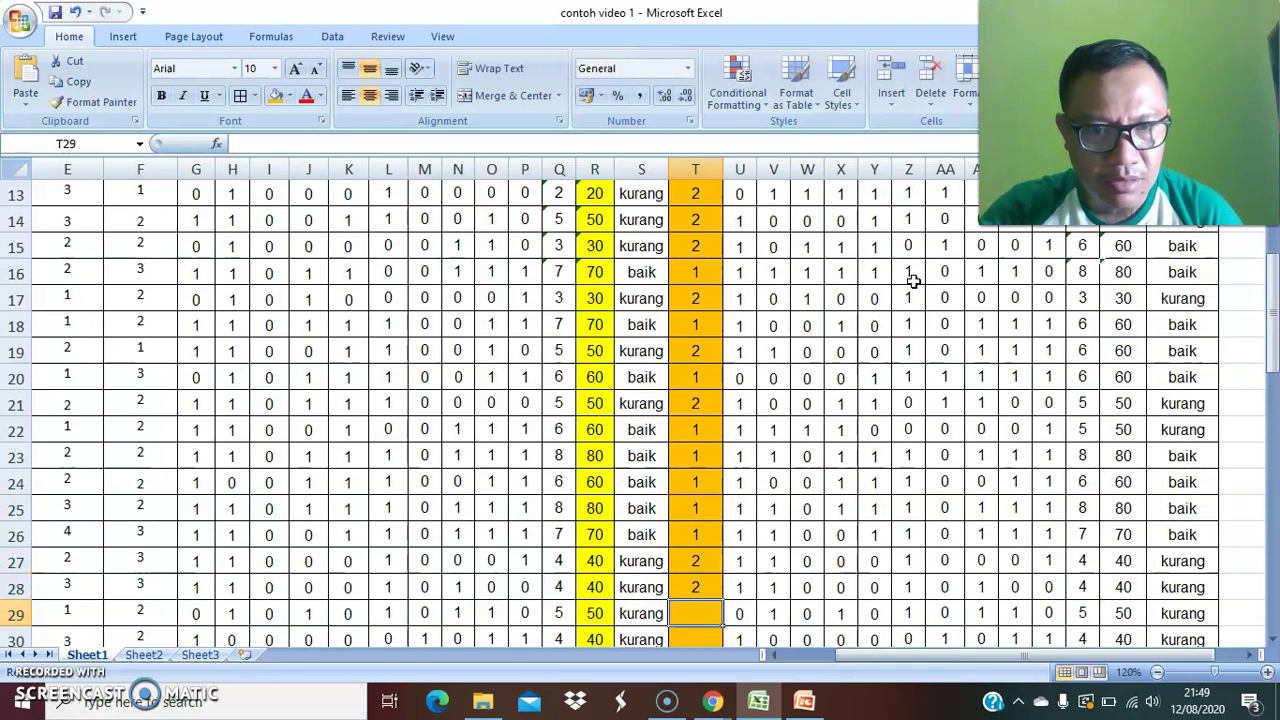
pyautogui.write('2')
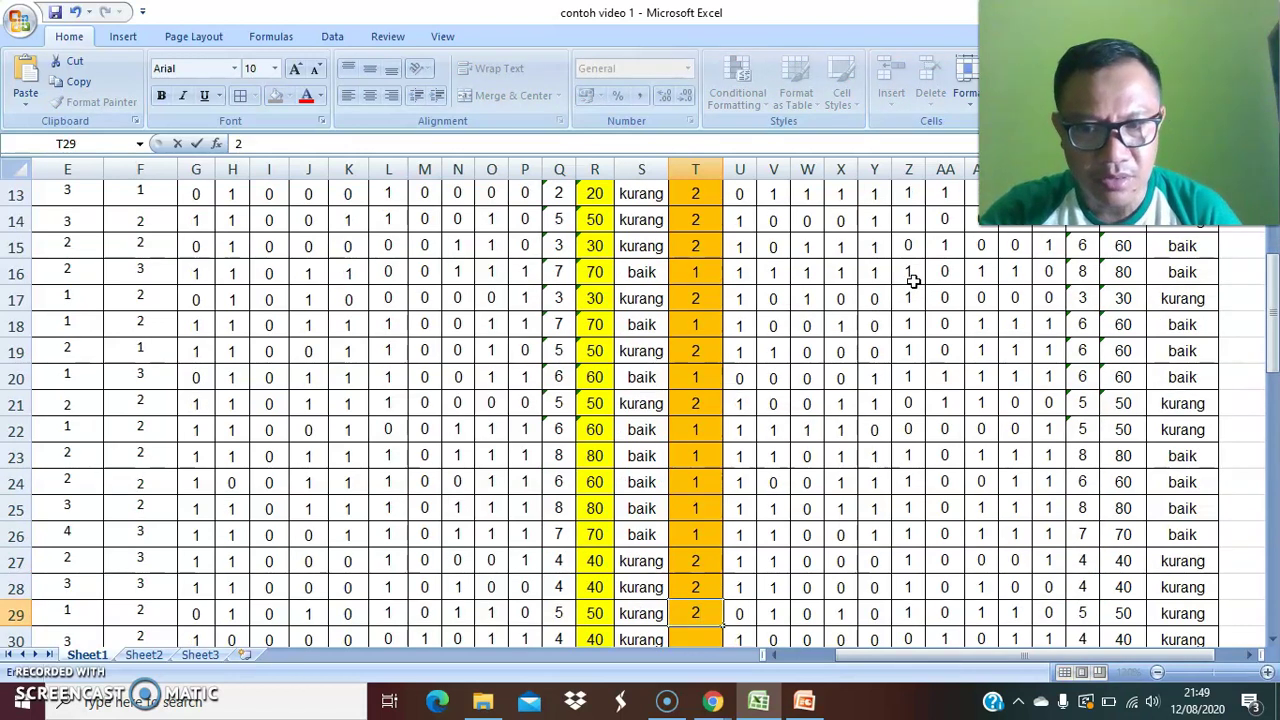
pyautogui.press('Down')
pyautogui.write('2')
pyautogui.press('Down')
pyautogui.write('2')
pyautogui.press('Down')
pyautogui.write('2')
pyautogui.press('Down')
pyautogui.write('1')
pyautogui.press('Down')
pyautogui.write('2')
pyautogui.press('Down')
pyautogui.write('2')
pyautogui.press('Down')
pyautogui.write('2')
pyautogui.press('Down')
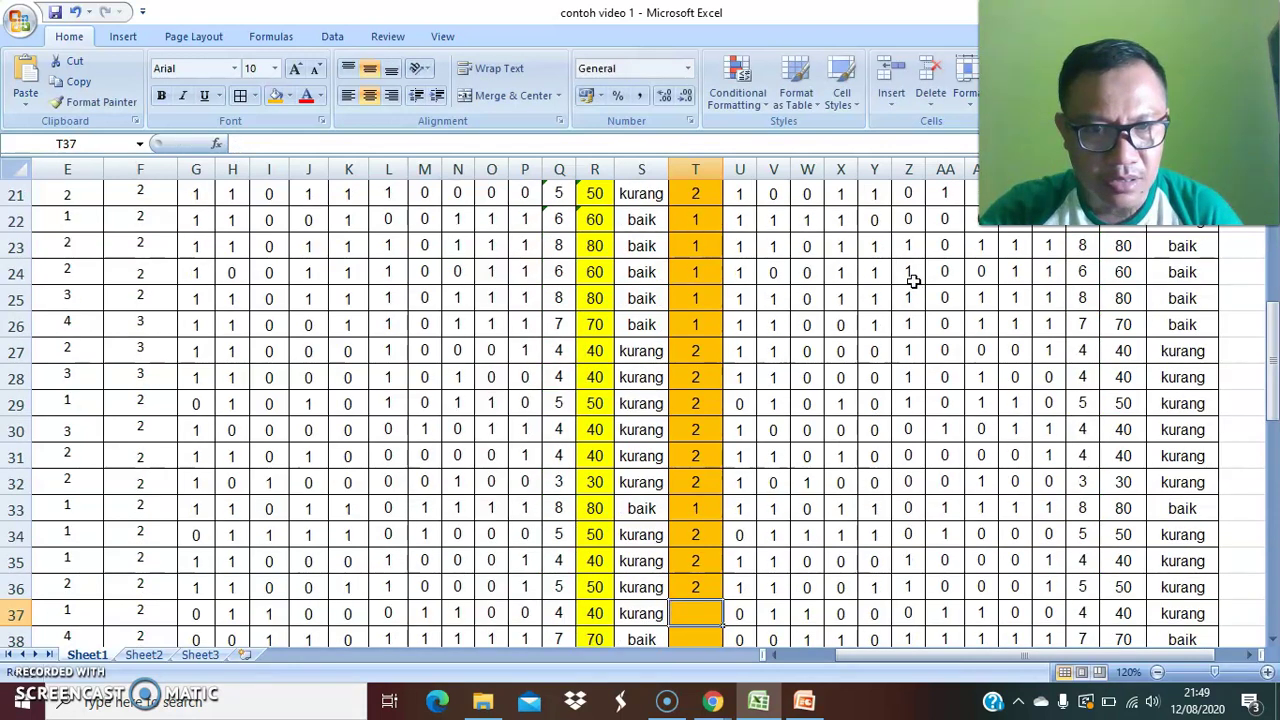
# Fill the koding cells T37:T45 with 1 for baik and 2 for kurang, based on the criteria in column S.
pyautogui.write('2')
pyautogui.press('Down')
pyautogui.write('1')
pyautogui.press('Down')
pyautogui.write('2')
pyautogui.press('Down')
pyautogui.write('2')
pyautogui.press('Down')
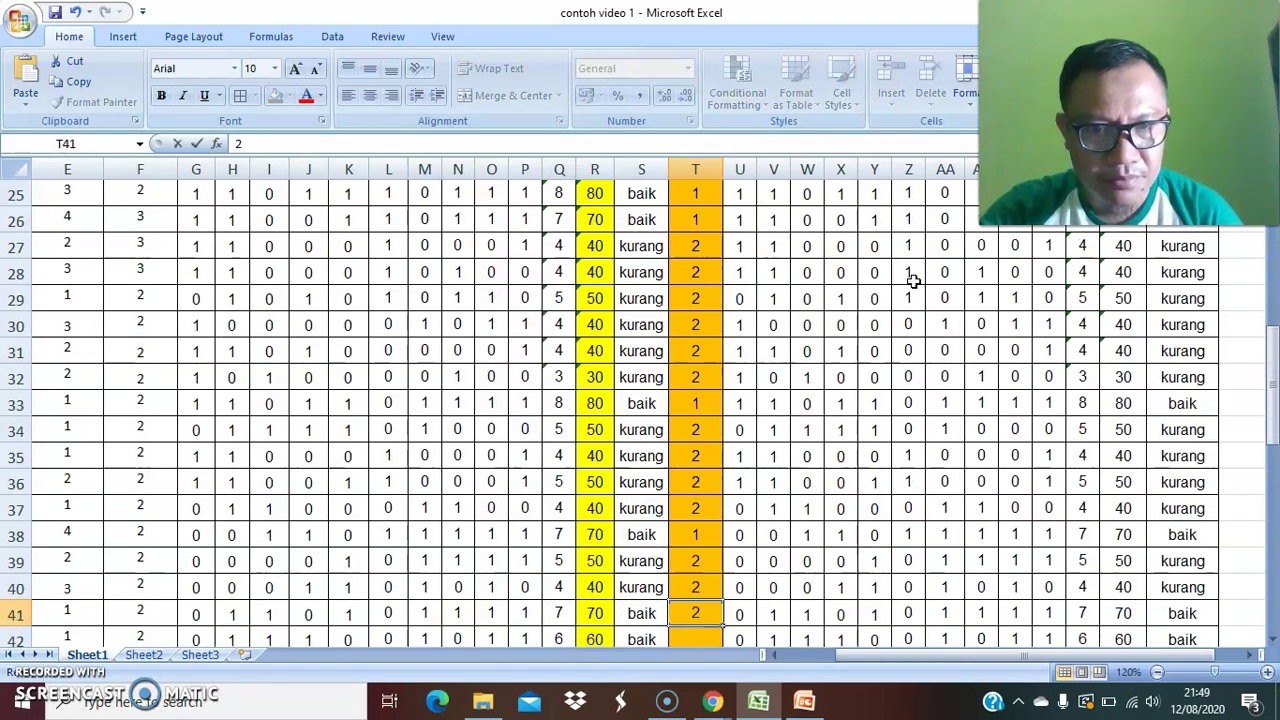
pyautogui.press('Down')
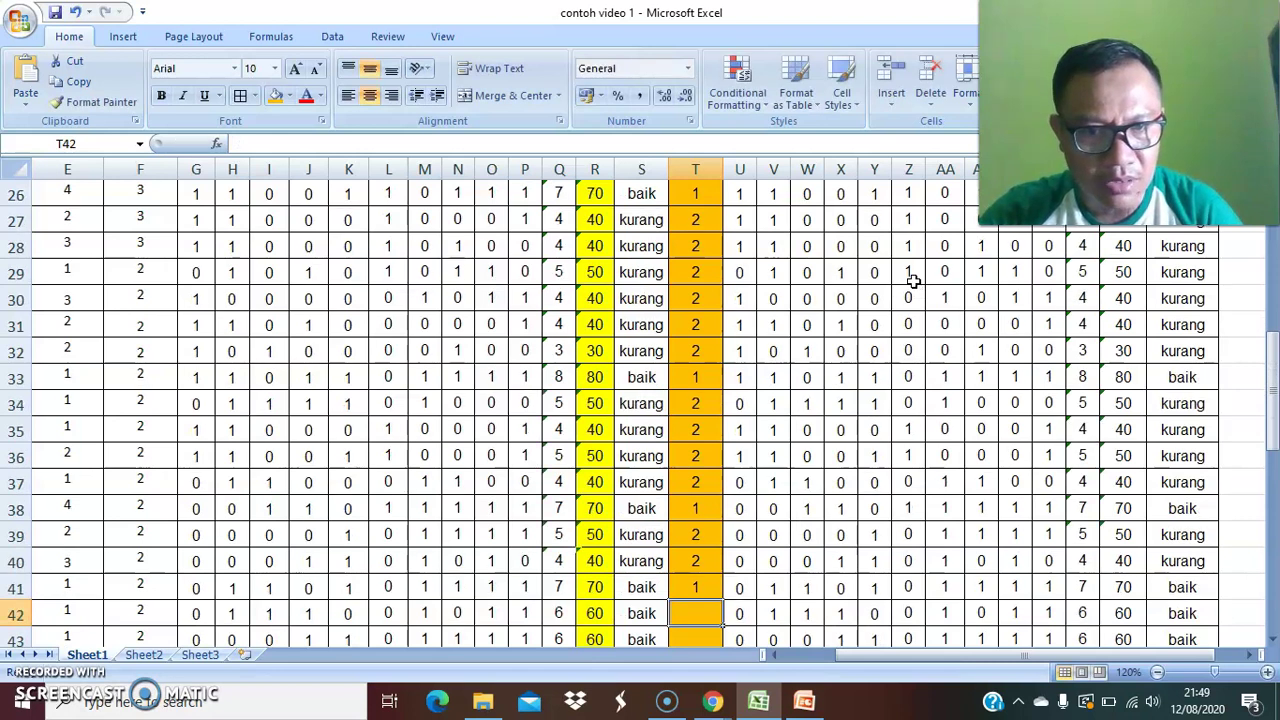
pyautogui.write('1')
pyautogui.press('Down')
pyautogui.write('1')
pyautogui.press('Down')
pyautogui.write('2')
pyautogui.press('Down')
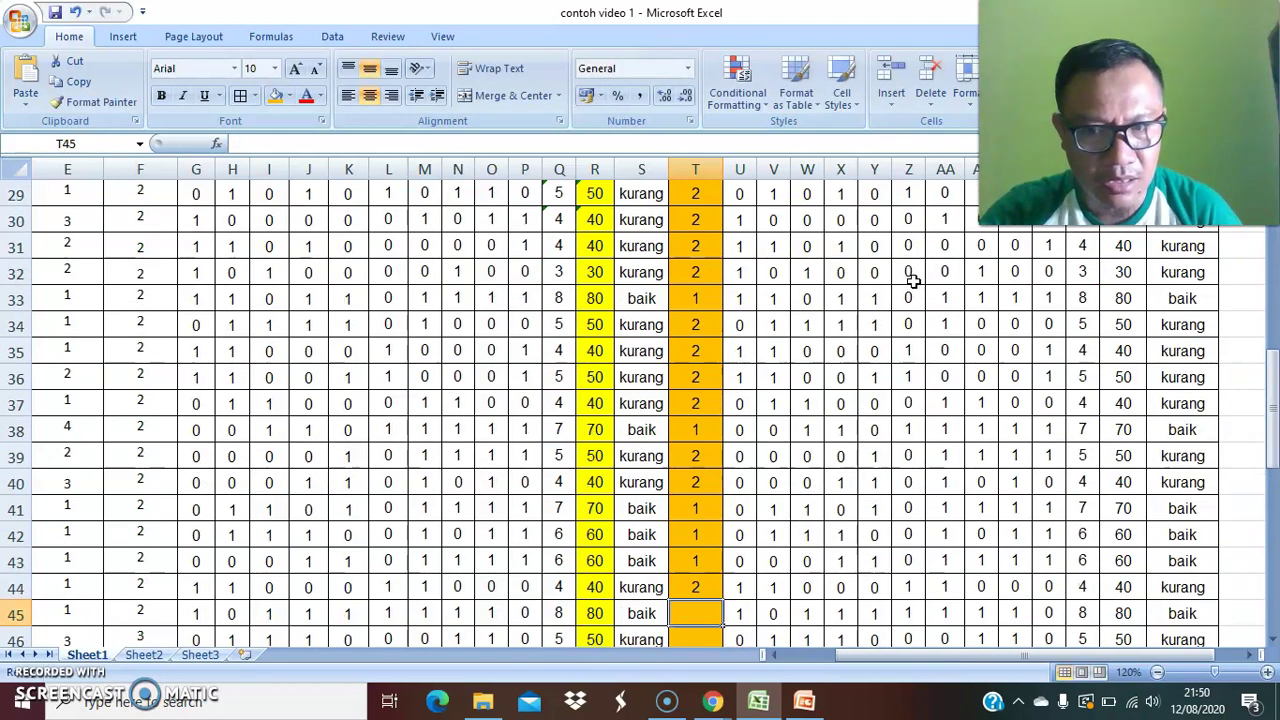
pyautogui.press('Down')
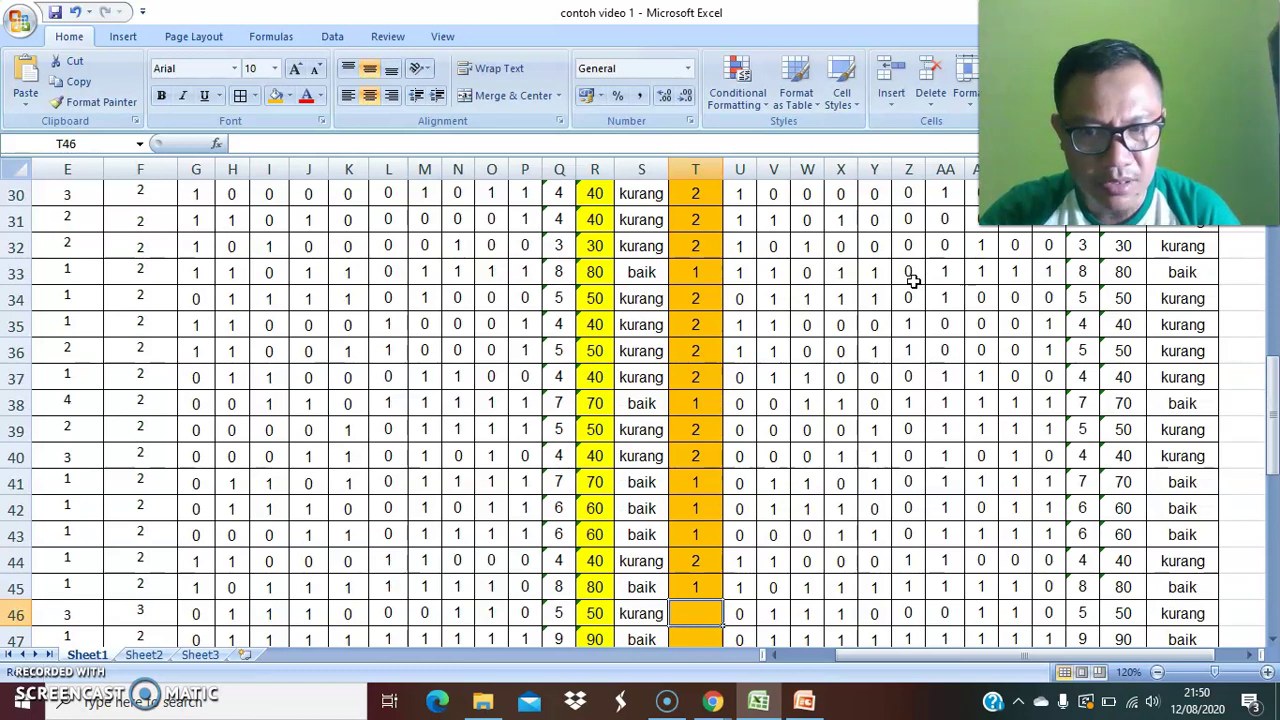
# Code the criteria of rows 46 to 54 in column T, using 1 for baik and 2 for kurang.
pyautogui.write('2')
pyautogui.press('Down')
pyautogui.write('1')
pyautogui.press('Down')
pyautogui.write('2')
pyautogui.press('Down')
pyautogui.write('1')
pyautogui.press('Down')
pyautogui.write('1')
pyautogui.press('Down')
pyautogui.write('2')
pyautogui.press('Down')
pyautogui.write('1')
pyautogui.press('Down')
pyautogui.press('1')
pyautogui.press('Down')
pyautogui.press('1')
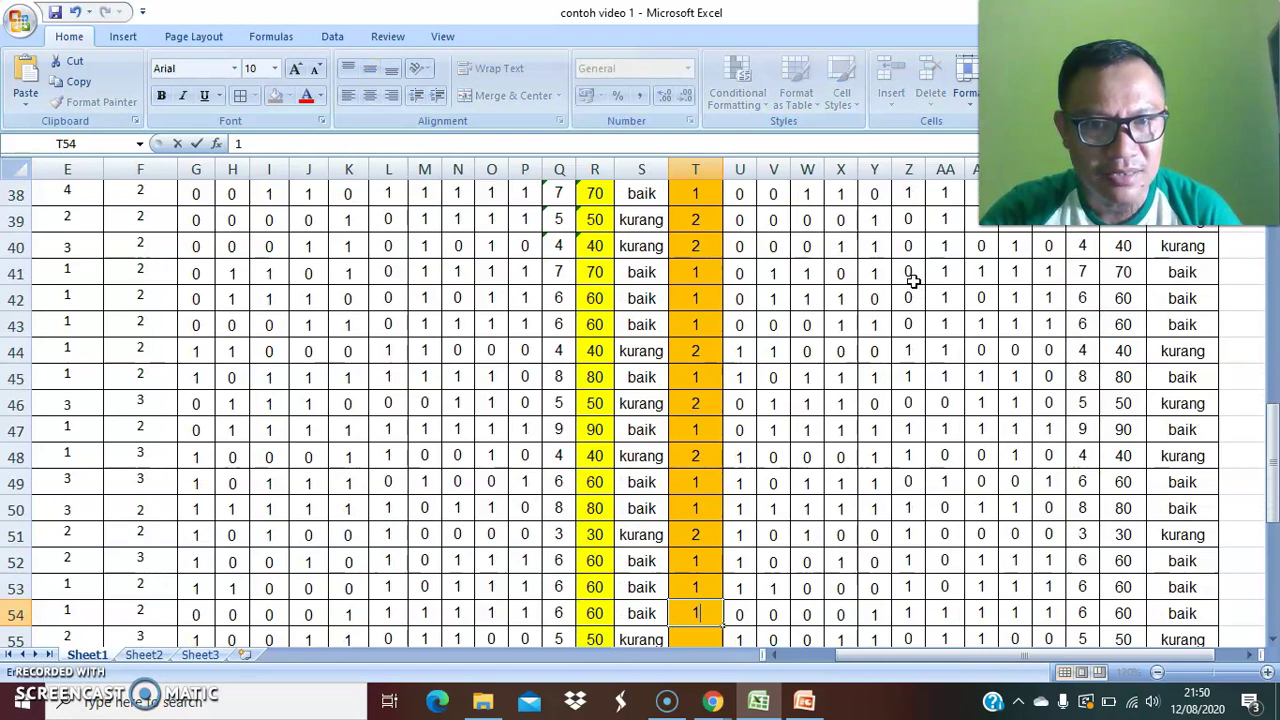
pyautogui.press('Down')
# Complete the koding column by entering 2 in T55:T56 and 1 in T57:T59, and return to cell T1.
pyautogui.write('2')
pyautogui.press('Down')
pyautogui.write('2')
pyautogui.press('Down')
pyautogui.write('1')
pyautogui.press('Down')
pyautogui.write('1')
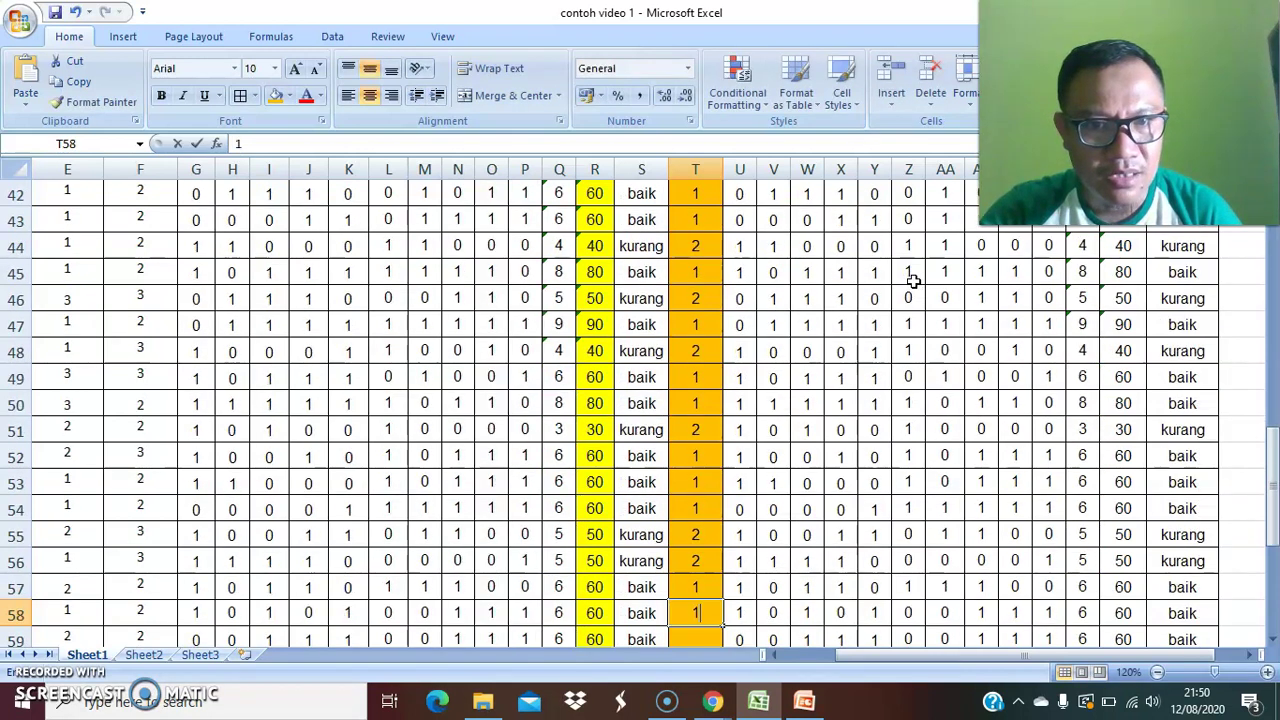
pyautogui.press('Down')
pyautogui.write('1')
pyautogui.press('Down')
pyautogui.press('Up')
pyautogui.press('Up')
pyautogui.press('Up')
pyautogui.press('Up')
pyautogui.press('Up')
pyautogui.press('Up')
pyautogui.press('Up')
pyautogui.press('Up')
pyautogui.press('Up')
pyautogui.press('Up')
pyautogui.press('Up')
pyautogui.press('Up')
pyautogui.press('Up')
pyautogui.press('Up')
pyautogui.press('Up')
pyautogui.press('Up')
pyautogui.press('Up')
pyautogui.press('Up')
pyautogui.press('Up')
pyautogui.press('Up')
pyautogui.press('Up')
pyautogui.press('Up')
pyautogui.press('Up')
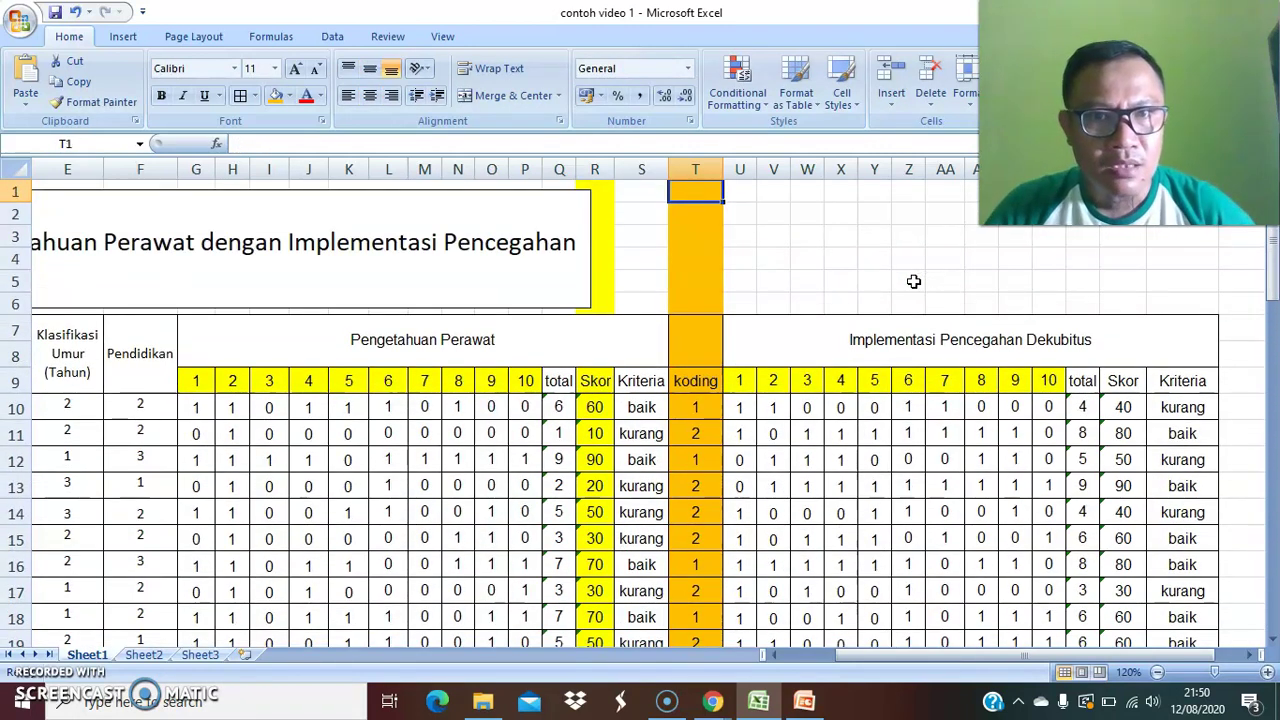
# Add cell borders to column AH from row 7 down, beside the Implementasi Pencegahan Dekubitus Kriteria column.
pyautogui.click(483, 339)
pyautogui.click(768, 407)
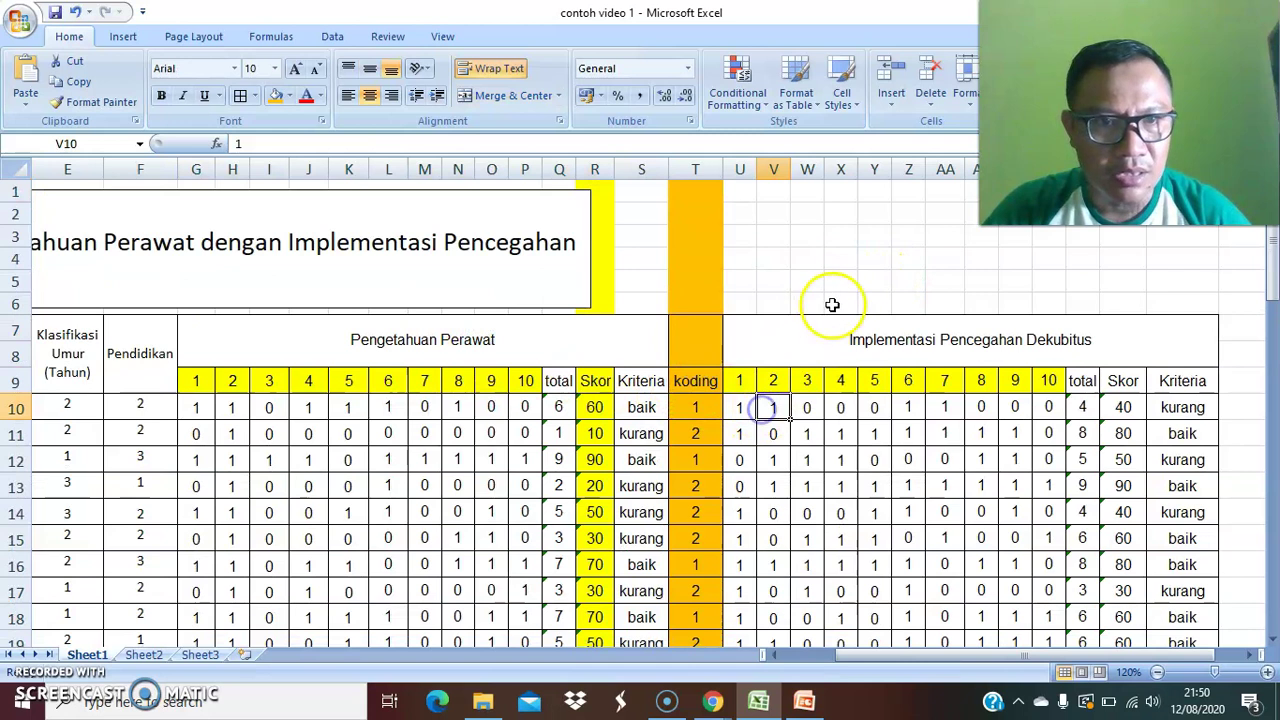
pyautogui.click(1250, 335)
pyautogui.moveTo(1250, 335); pyautogui.dragTo(1169, 587)
pyautogui.click(244, 96)
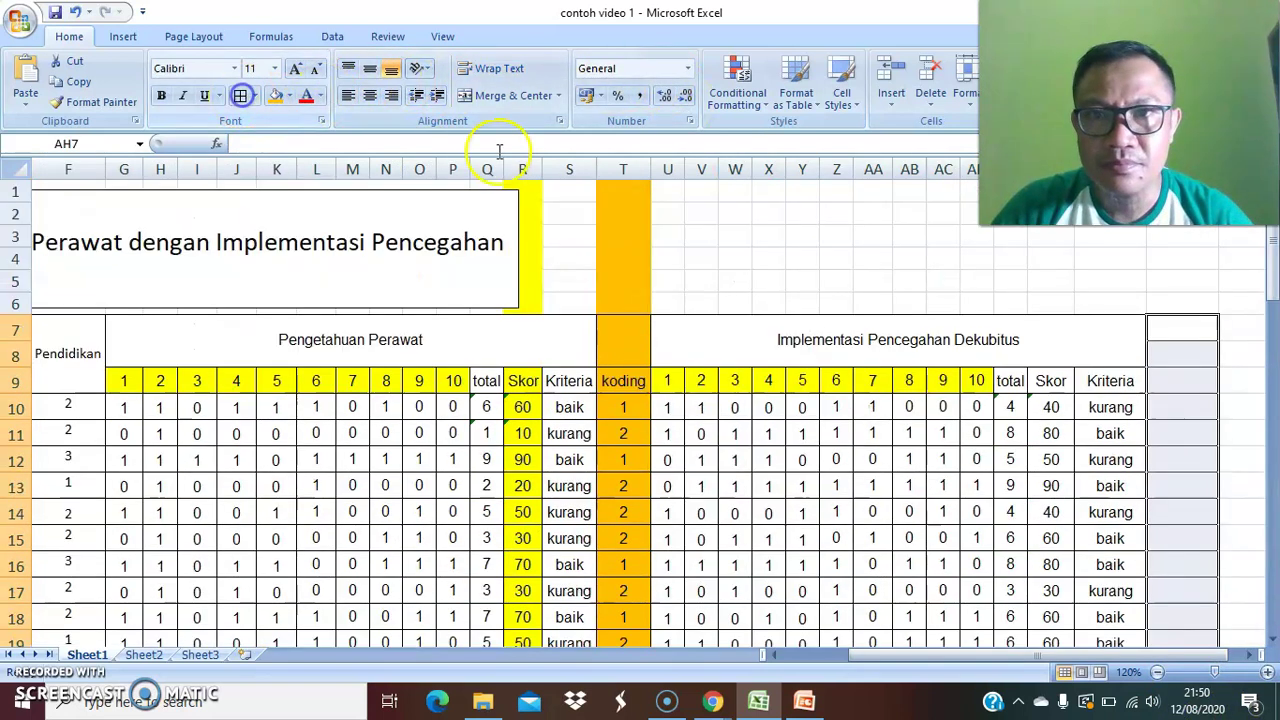
# Enter the header "koding" in cell AH9 of the newly bordered column.
pyautogui.click(1250, 330)
pyautogui.click(1187, 382)
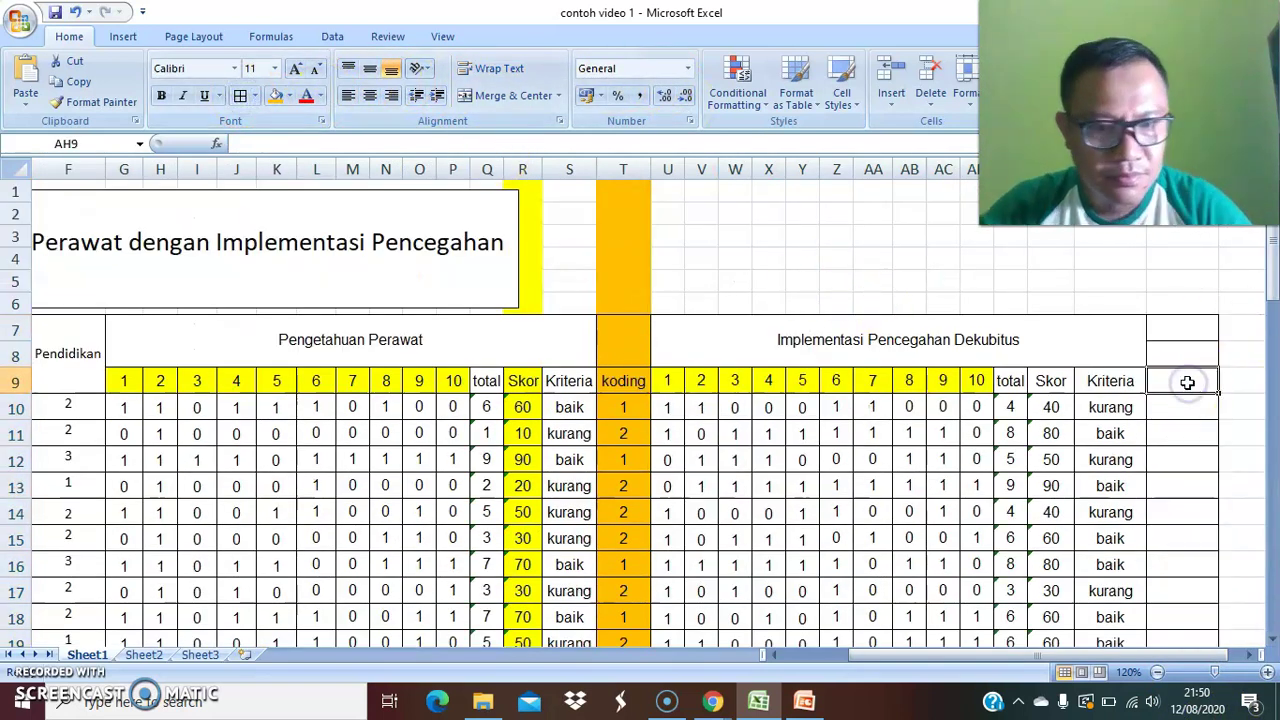
pyautogui.write('koding')
pyautogui.click(1173, 407)
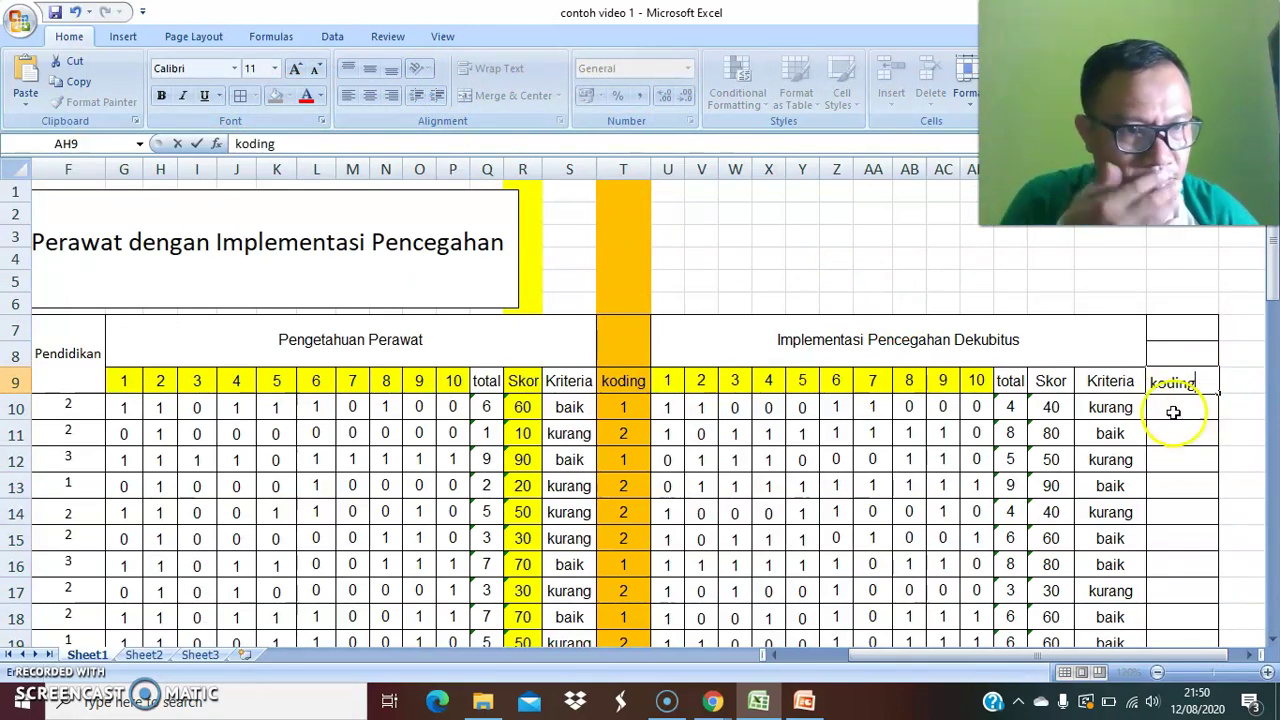
pyautogui.click(1182, 427)
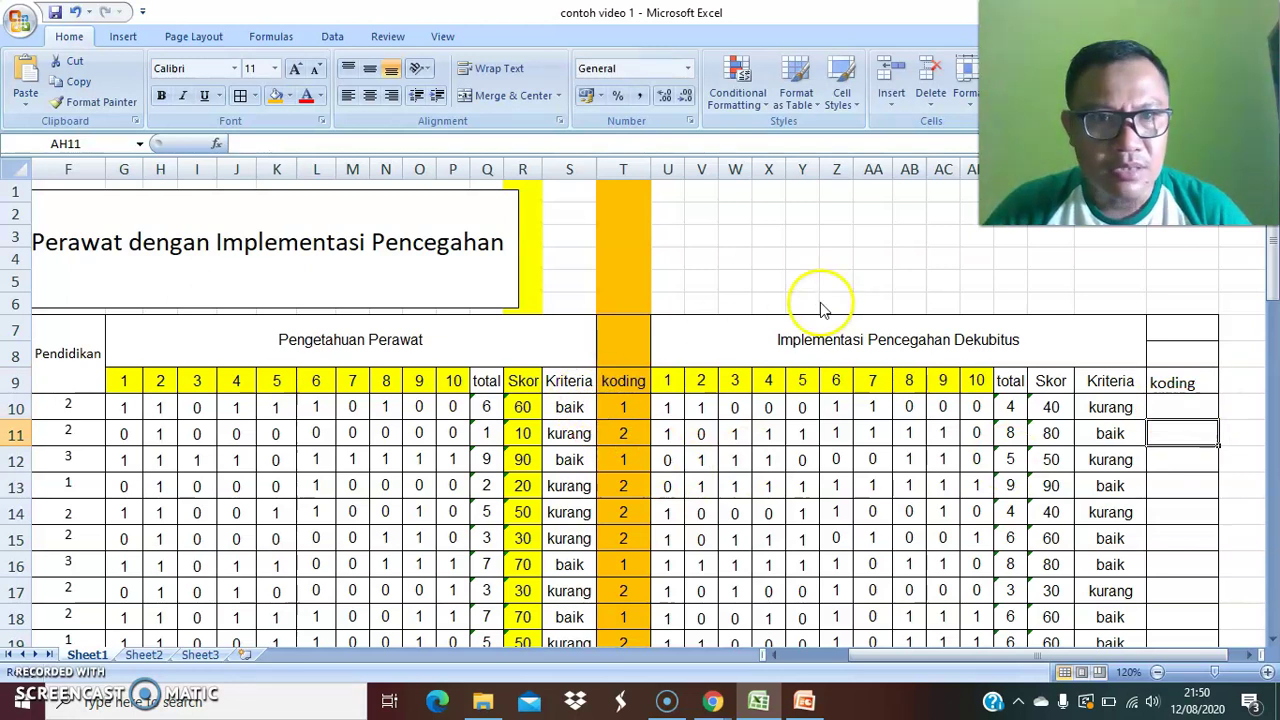
pyautogui.click(331, 342)
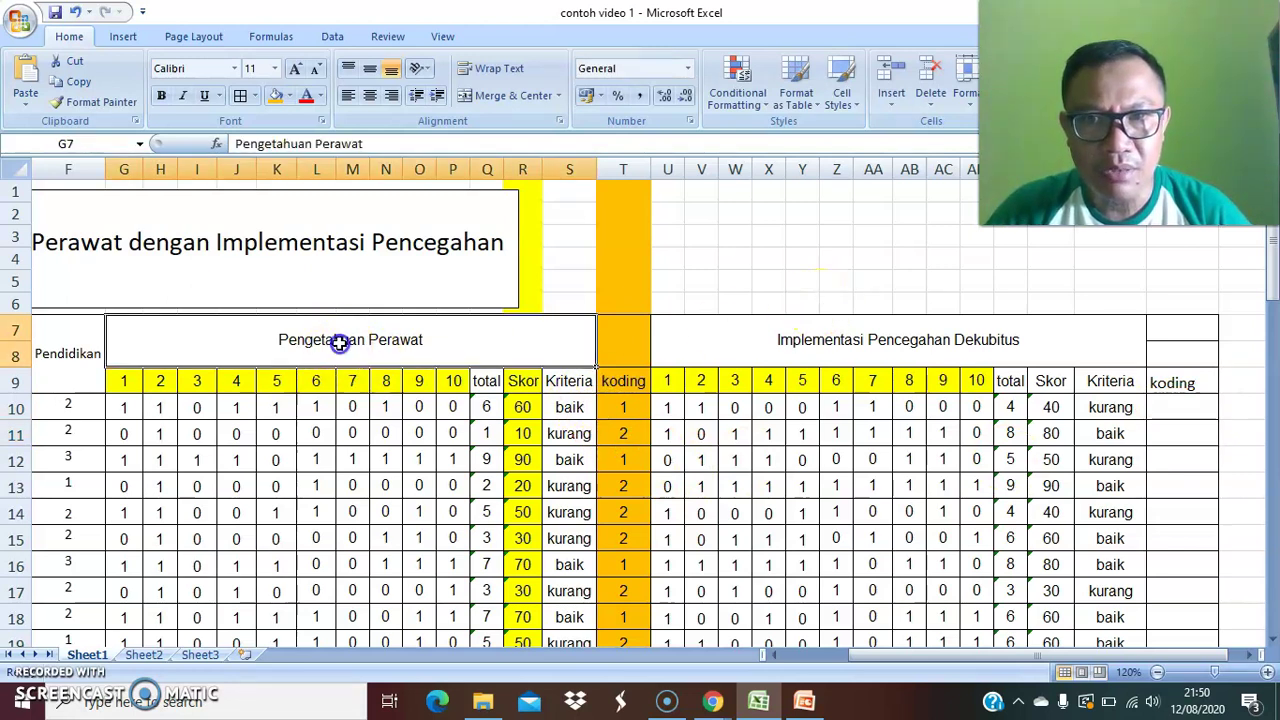
pyautogui.click(775, 341)
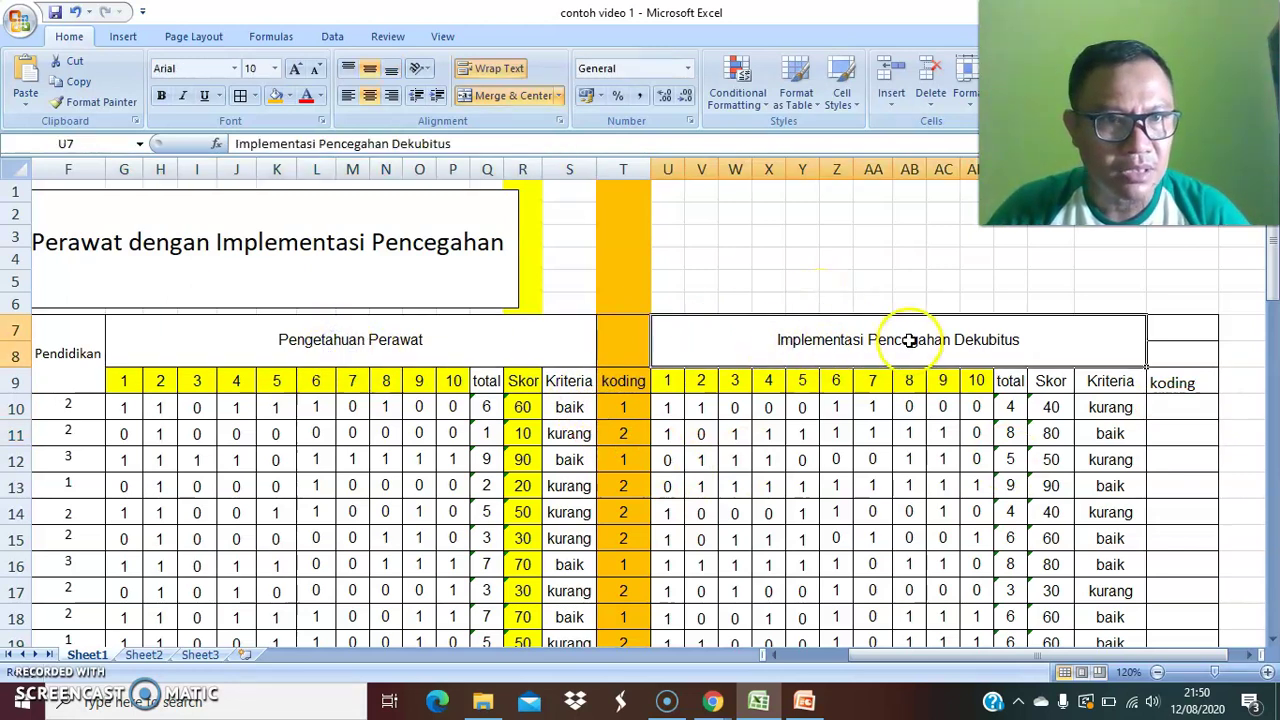
# Start coding the Implementasi Pencegahan Dekubitus criteria in column AH: enter 2 in AH10, 1 in AH11 and 2 in AH12.
pyautogui.click(574, 408)
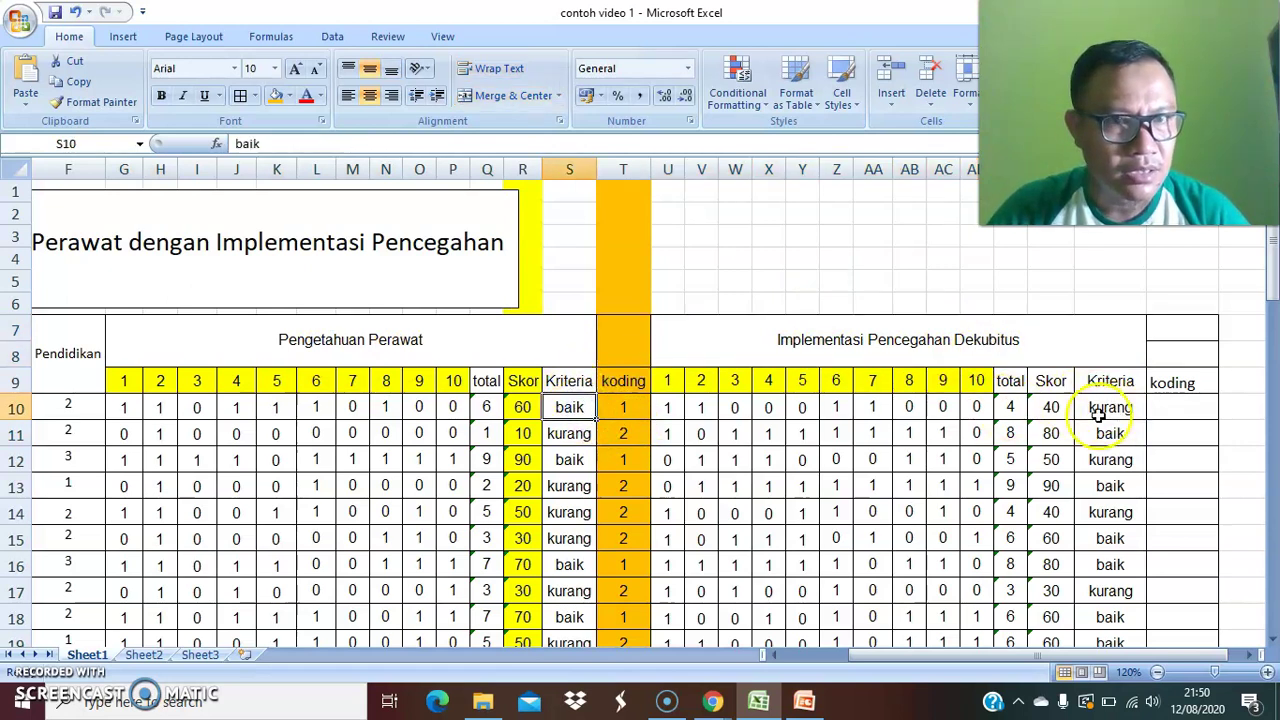
pyautogui.click(628, 408)
pyautogui.click(1182, 436)
pyautogui.write('1')
pyautogui.click(1172, 406)
pyautogui.write('2')
pyautogui.click(1187, 462)
pyautogui.write('2')
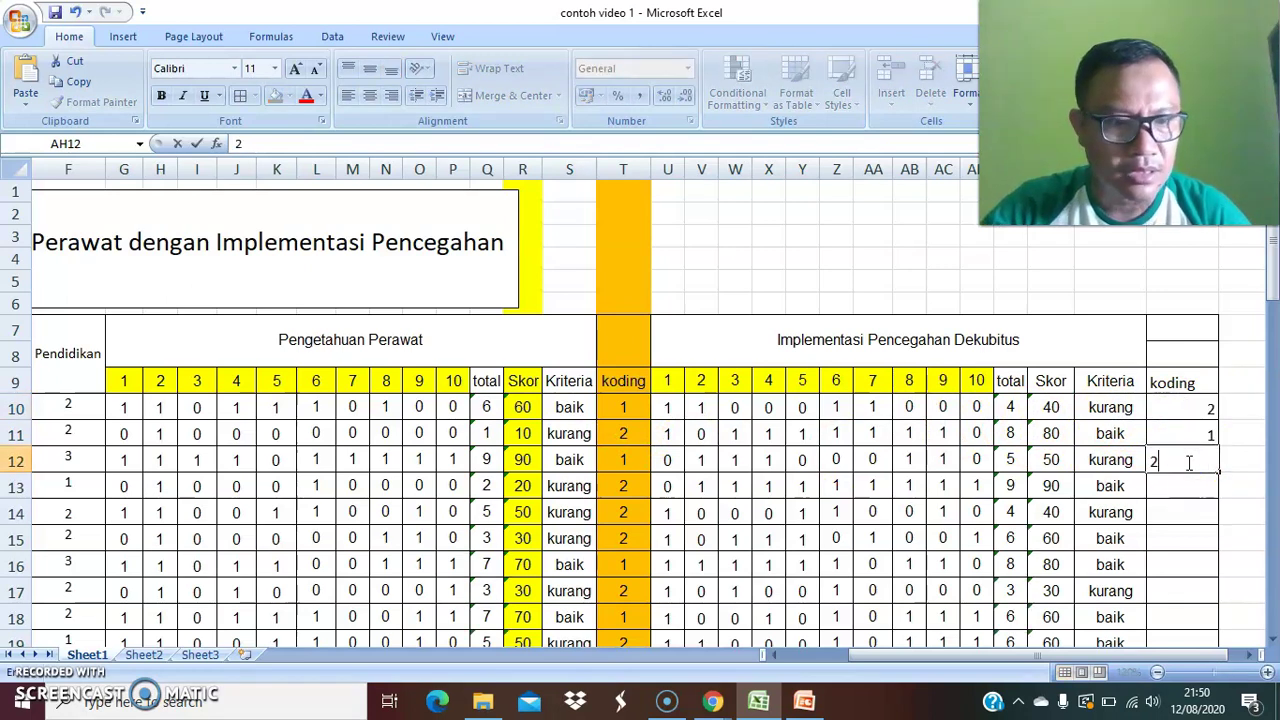
pyautogui.press('Return')
# Continue the koding column with 1 in AH13, 2 in AH14 and 1 in AH15:AH16.
pyautogui.write('1')
pyautogui.press('Return')
pyautogui.write('2')
pyautogui.press('Return')
pyautogui.write('2')
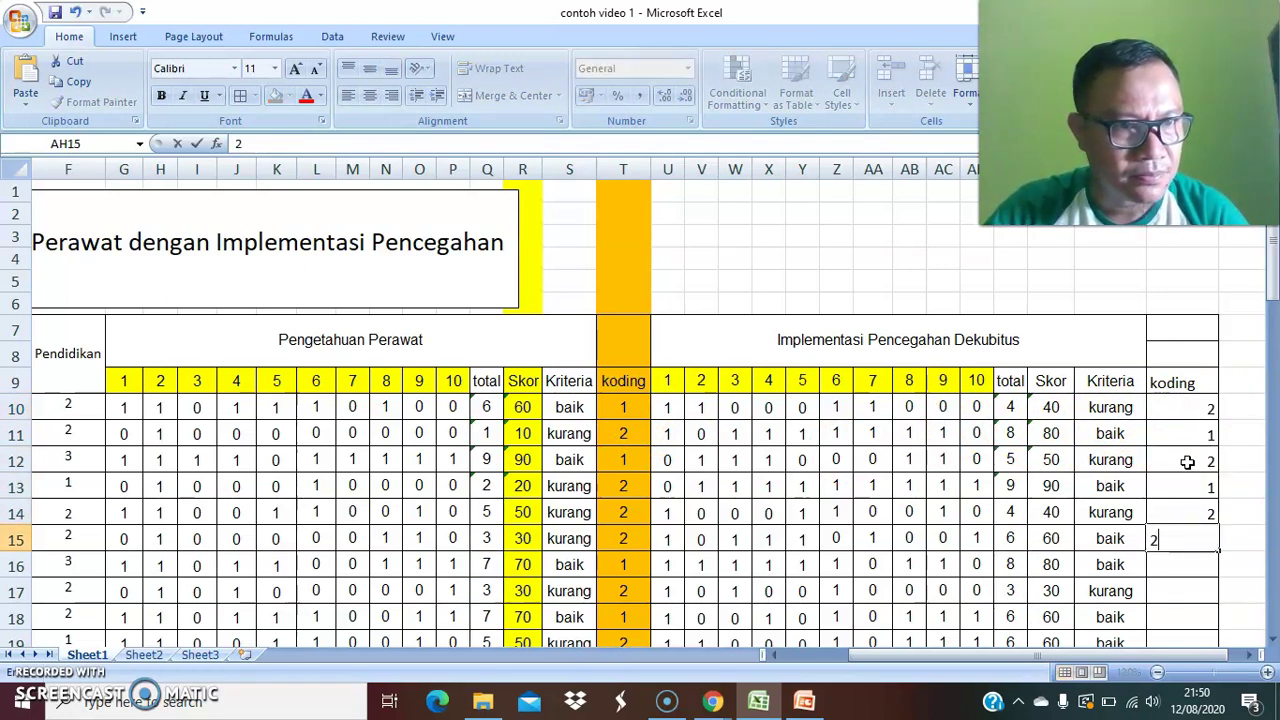
pyautogui.press('Return')
pyautogui.write('1')
pyautogui.press('Return')
# Code rows 17 to 22 in column AH: 2 in AH17, 1 in AH18:AH20 and 2 in AH21:AH22.
pyautogui.write('2')
pyautogui.press('Return')
pyautogui.write('1')
pyautogui.press('Return')
pyautogui.write('1 1')
pyautogui.press('Return')
pyautogui.write('2')
pyautogui.press('Return')
pyautogui.write('2')
pyautogui.press('Return')
# Enter 1 for the baik criteria in cells AH23 to AH26.
pyautogui.write('1')
pyautogui.press('Return')
pyautogui.write('1')
pyautogui.press('Return')
pyautogui.write('1')
pyautogui.press('Return')
pyautogui.write('1')
pyautogui.press('Return')
# Enter 2 for the kurang criteria in cells AH27 to AH31.
pyautogui.write('2')
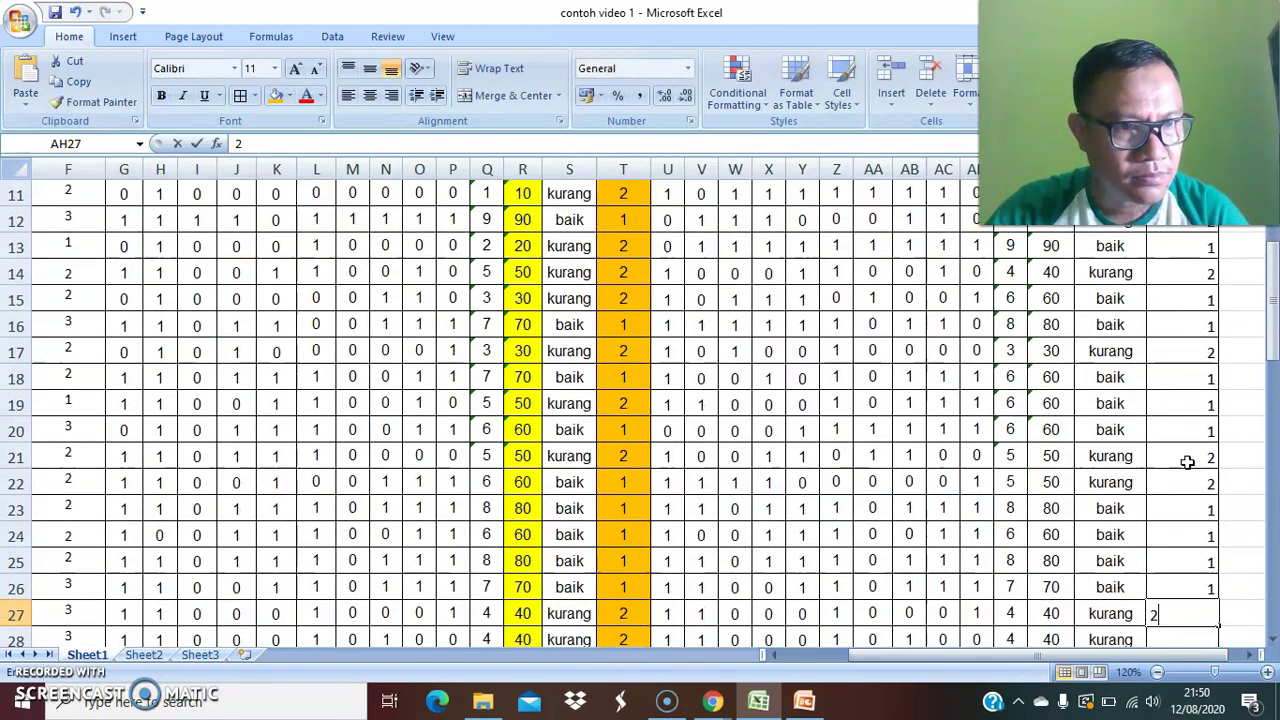
pyautogui.write(' 2 2')
pyautogui.press('Return')
pyautogui.write('2')
pyautogui.press('Return')
pyautogui.write('2')
pyautogui.press('Return')
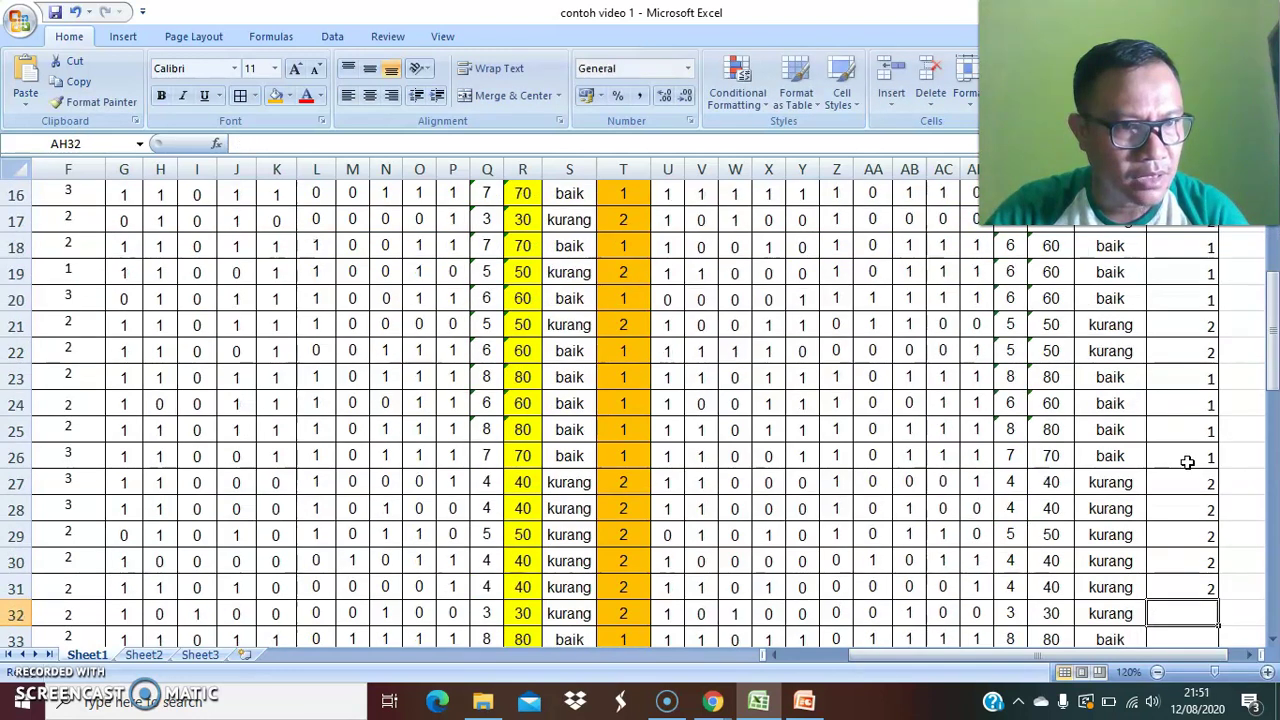
# Code rows 32 to 37 in column AH: 2 in AH32, 1 in AH33 and 2 in AH34:AH37.
pyautogui.write('2')
pyautogui.press('Return')
pyautogui.write('1')
pyautogui.press('Return')
pyautogui.write('2 2 2')
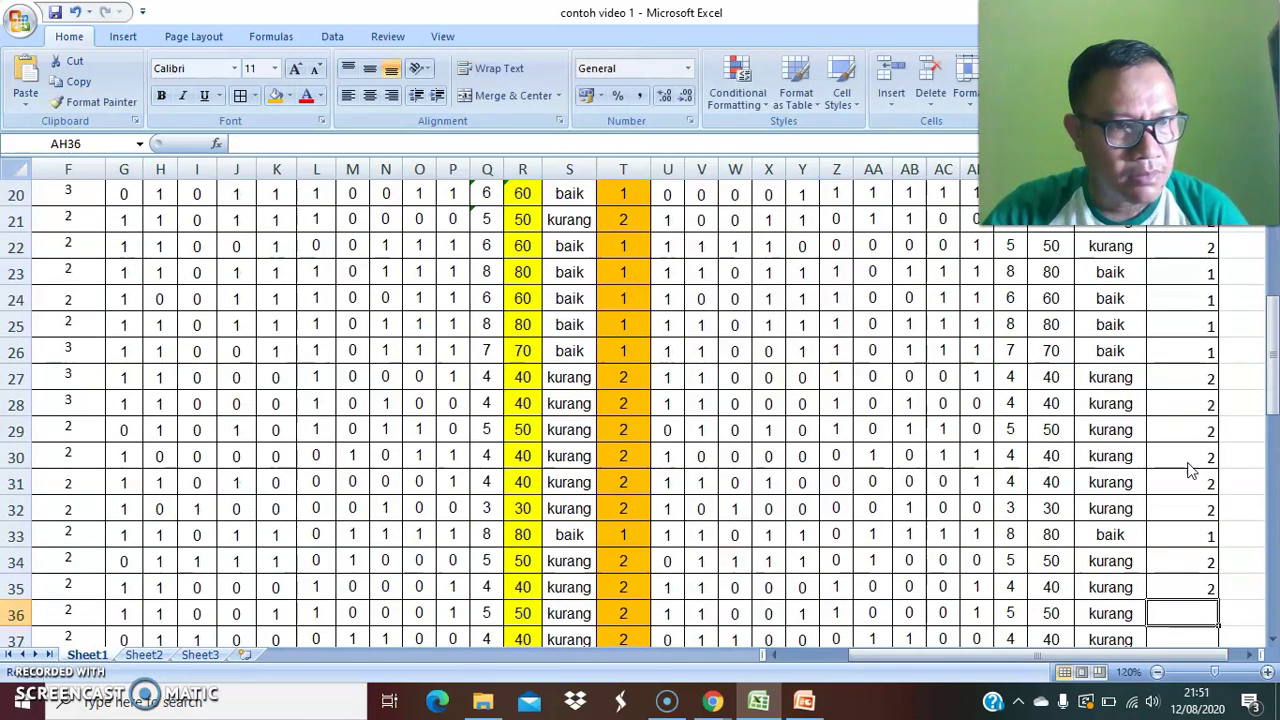
pyautogui.press('Return')
pyautogui.write('2')
pyautogui.press('Return')
# Code rows 38 to 43 in column AH: 1 in AH38, 2 in AH39:AH40 and 1 in AH41:AH43.
pyautogui.write('1')
pyautogui.press('Return')
pyautogui.write('2')
pyautogui.press('Return')
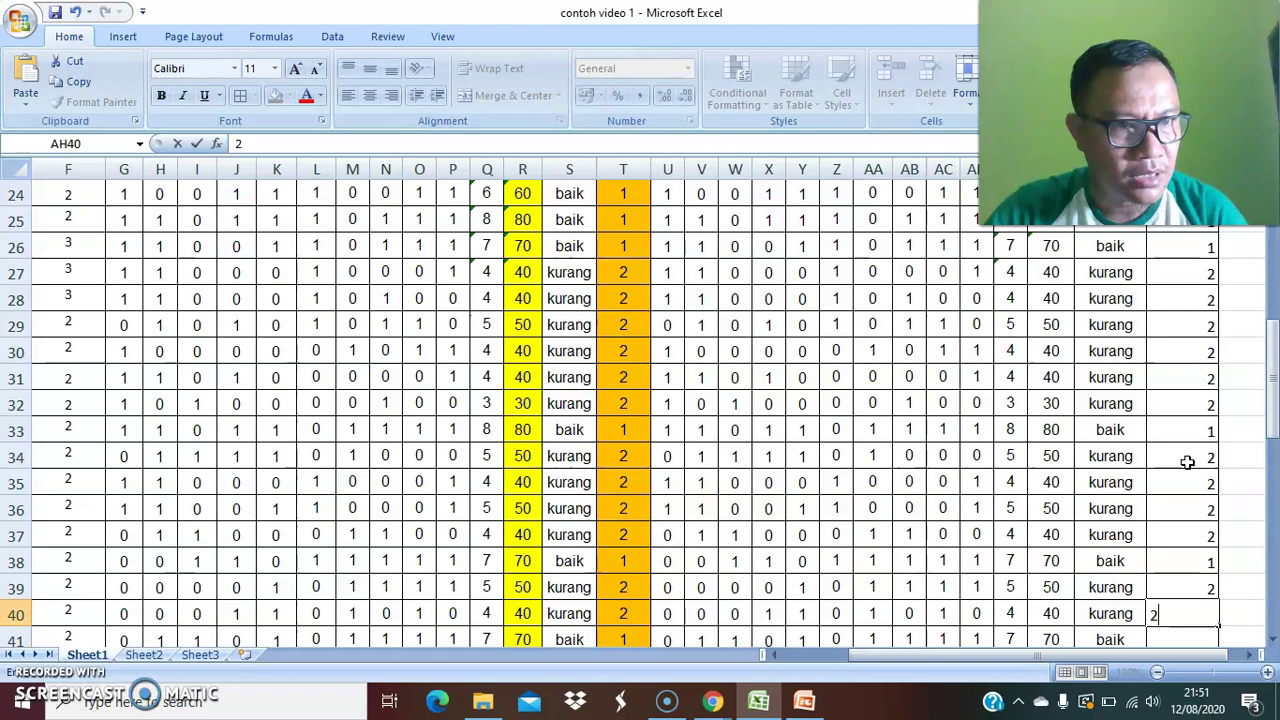
pyautogui.write('2')
pyautogui.press('Return')
pyautogui.write('1')
pyautogui.press('Return')
pyautogui.write('1 1')
pyautogui.press('Return')
# Enter 2 in AH44, 1 in AH45, 2 in AH46 and 1 in AH47 to match their criteria.
pyautogui.write('2')
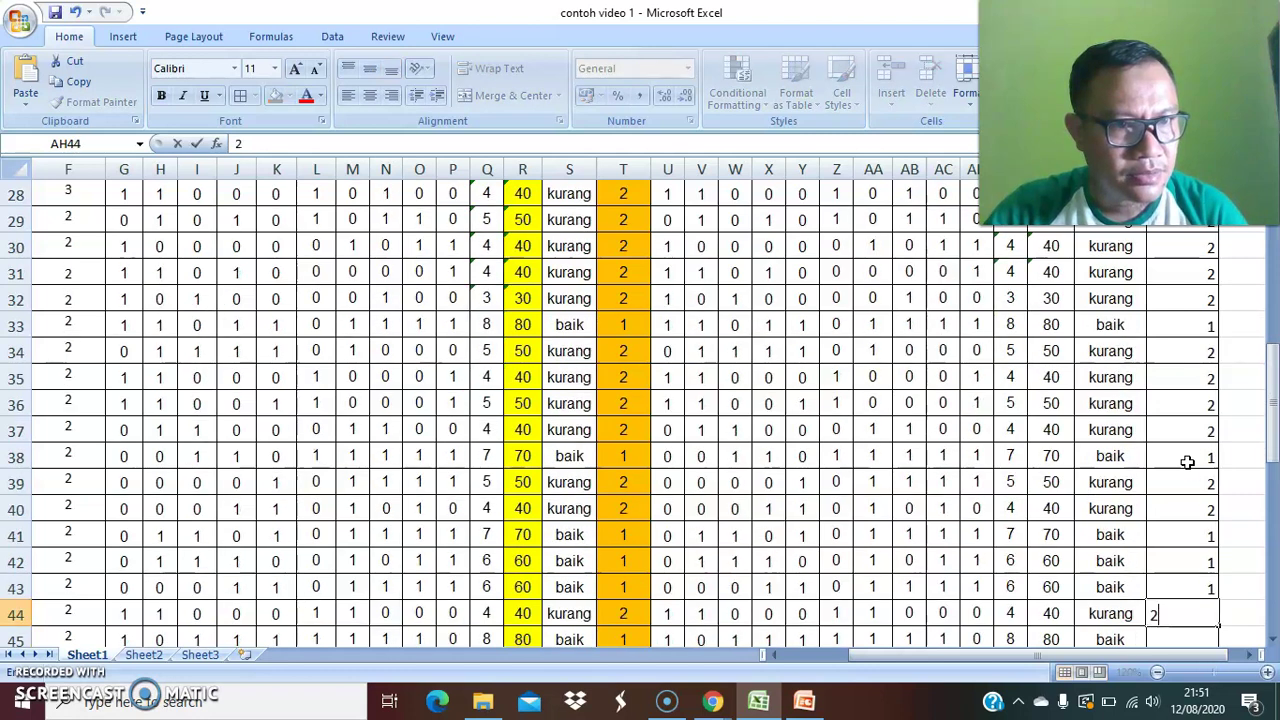
pyautogui.press('Return')
pyautogui.write('1')
pyautogui.press('Return')
pyautogui.write('2')
pyautogui.press('Return')
pyautogui.write('1')
pyautogui.press('Return')
# Continue the koding column with 2 in AH48, 1 in AH49:AH50 and 2 in AH51.
pyautogui.write('2')
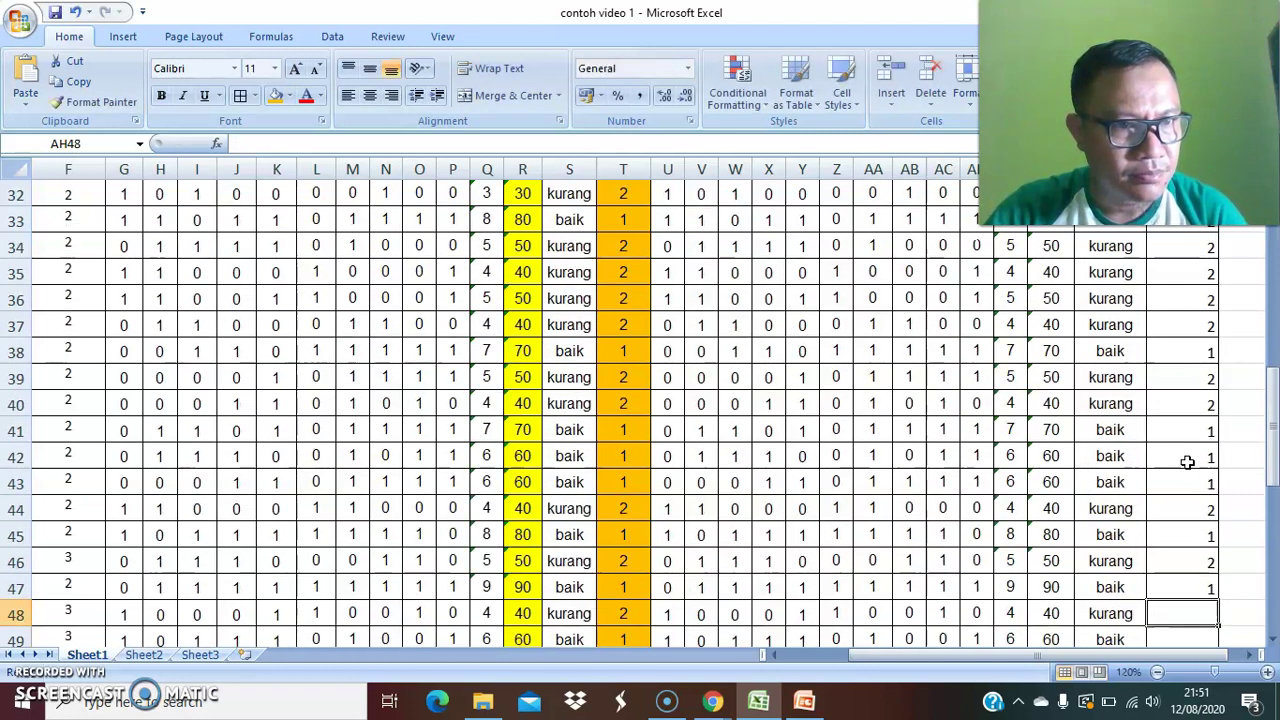
pyautogui.press('Return')
pyautogui.write('1')
pyautogui.press('Return')
pyautogui.write('1')
pyautogui.press('Return')
pyautogui.write('2')
pyautogui.press('Return')
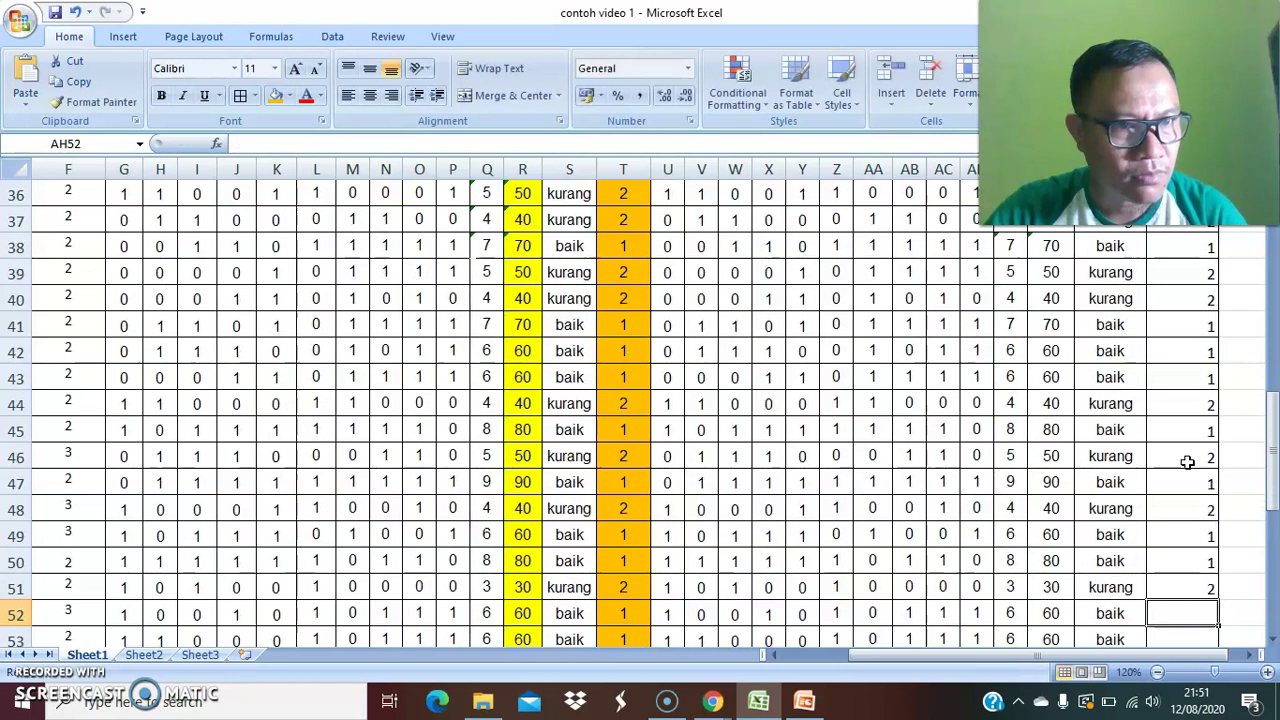
# Enter 1 in AH52:AH54 for baik and 2 in AH55:AH56 for kurang.
pyautogui.write('1 1')
pyautogui.press('Return')
pyautogui.write('1')
pyautogui.press('Return')
pyautogui.write('2')
pyautogui.press('Return')
pyautogui.write('2')
pyautogui.press('Return')
# Complete the koding column with 1 in AH57:AH59 and return to the start of the data table.
pyautogui.write('1')
pyautogui.press('Return')
pyautogui.write('1')
pyautogui.press('Return')
pyautogui.write('1')
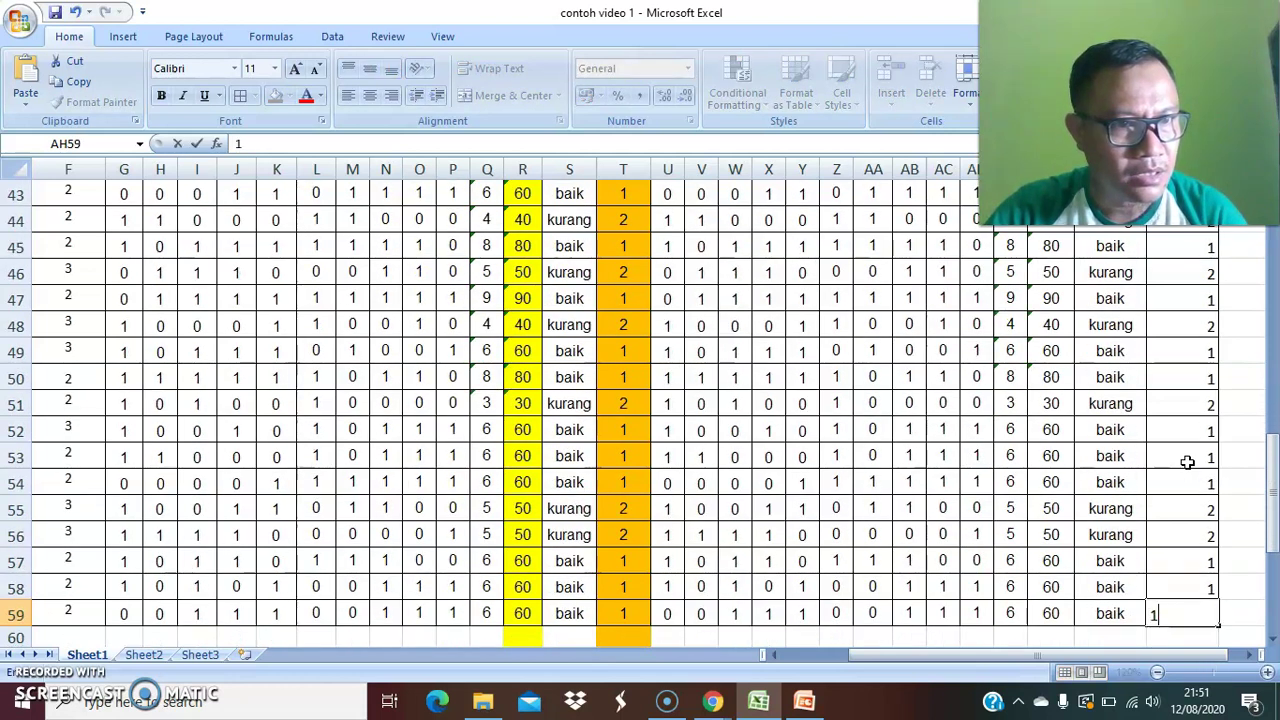
pyautogui.press('Return')
pyautogui.press('Up')
pyautogui.scroll(14, 1232, 455)
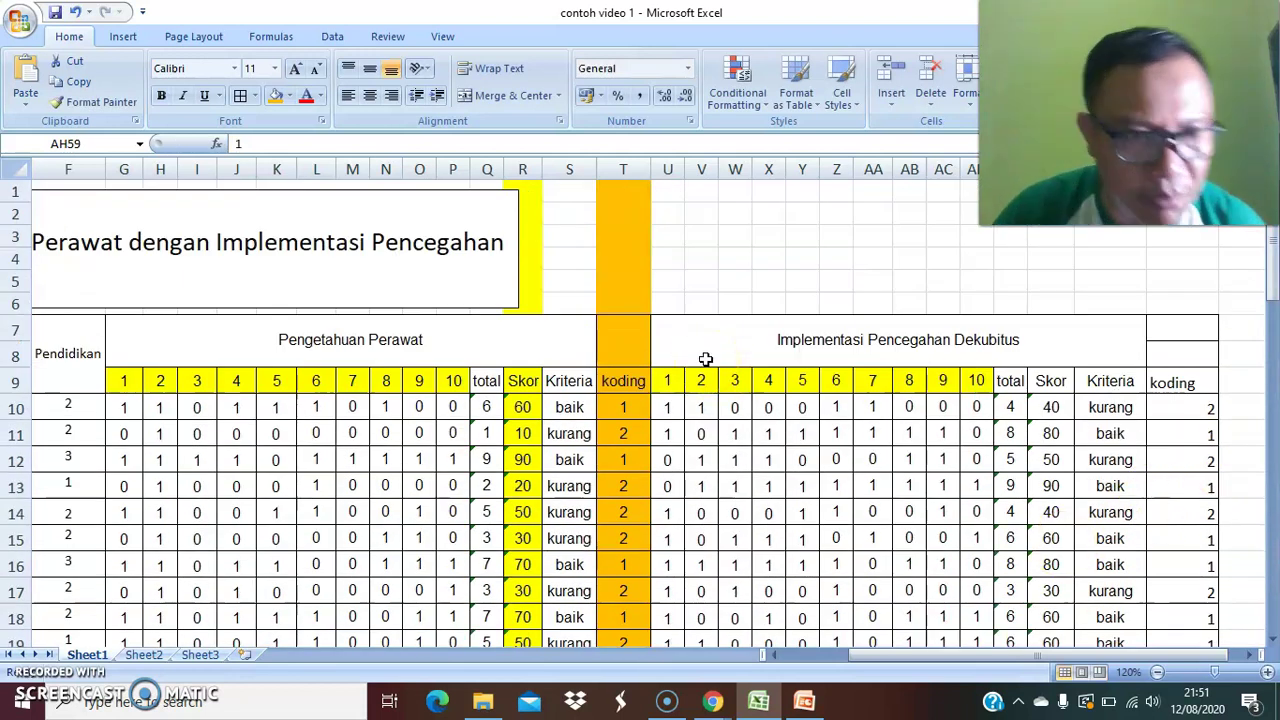
pyautogui.scroll(-1, 705, 360)
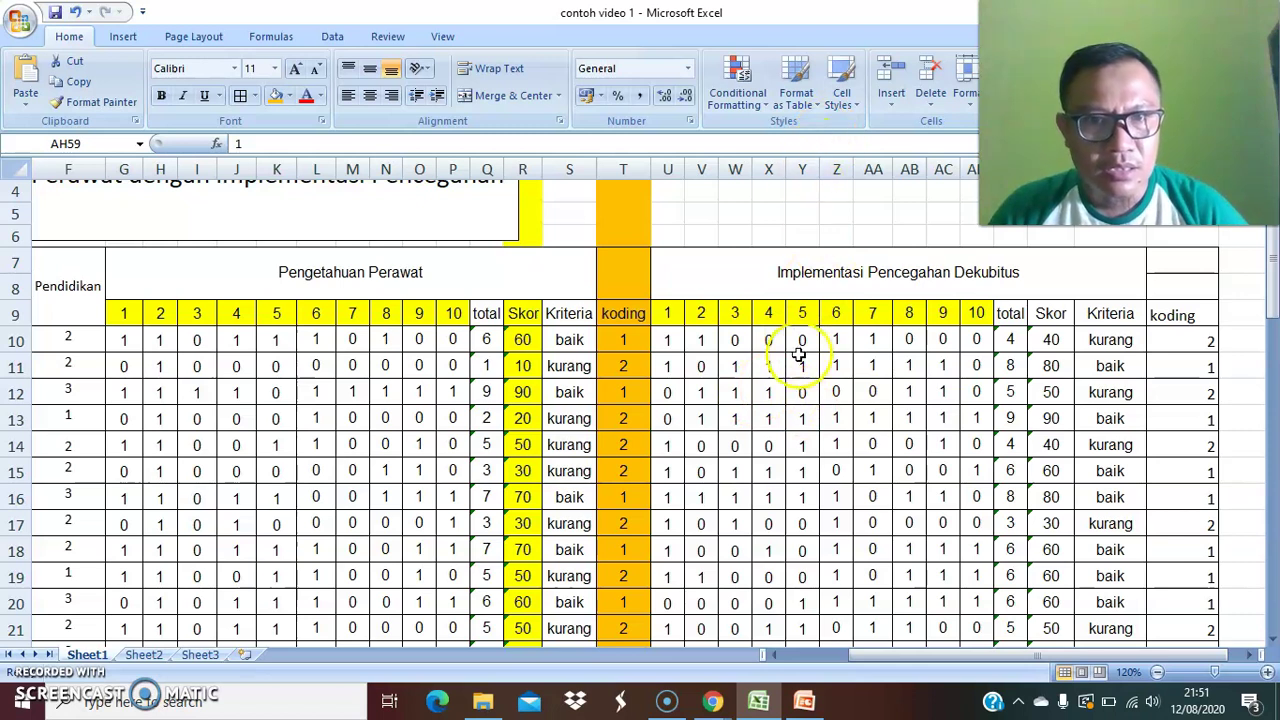
pyautogui.click(770, 472)
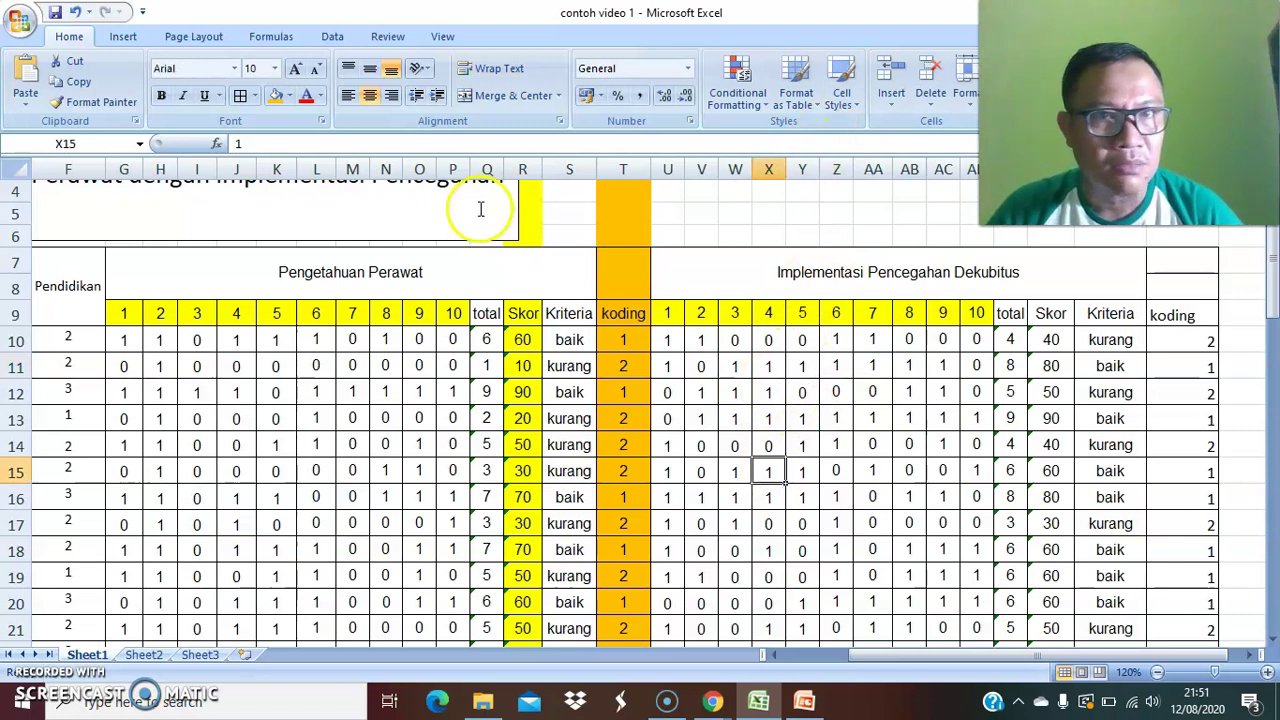
# Switch to the desktop, search Windows for spss and launch SPSS 16.0.
pyautogui.click(804, 700)
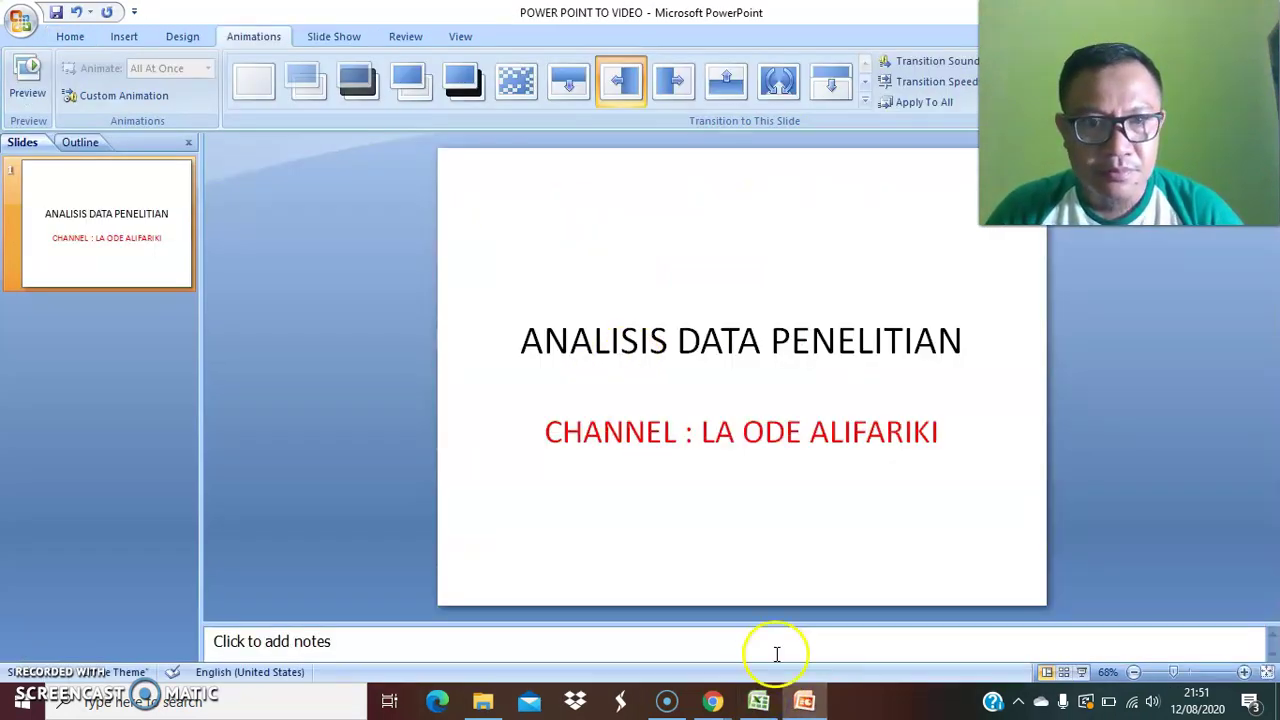
pyautogui.click(804, 700)
pyautogui.rightClick(426, 273)
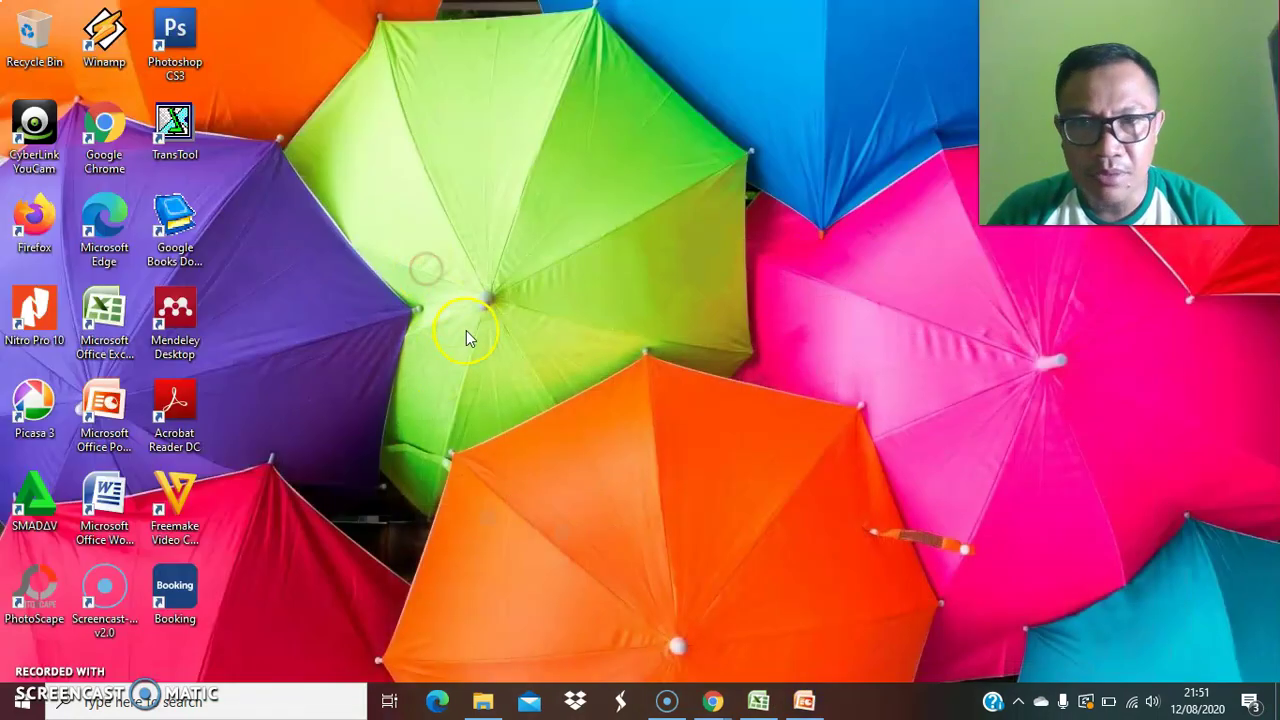
pyautogui.click(466, 323)
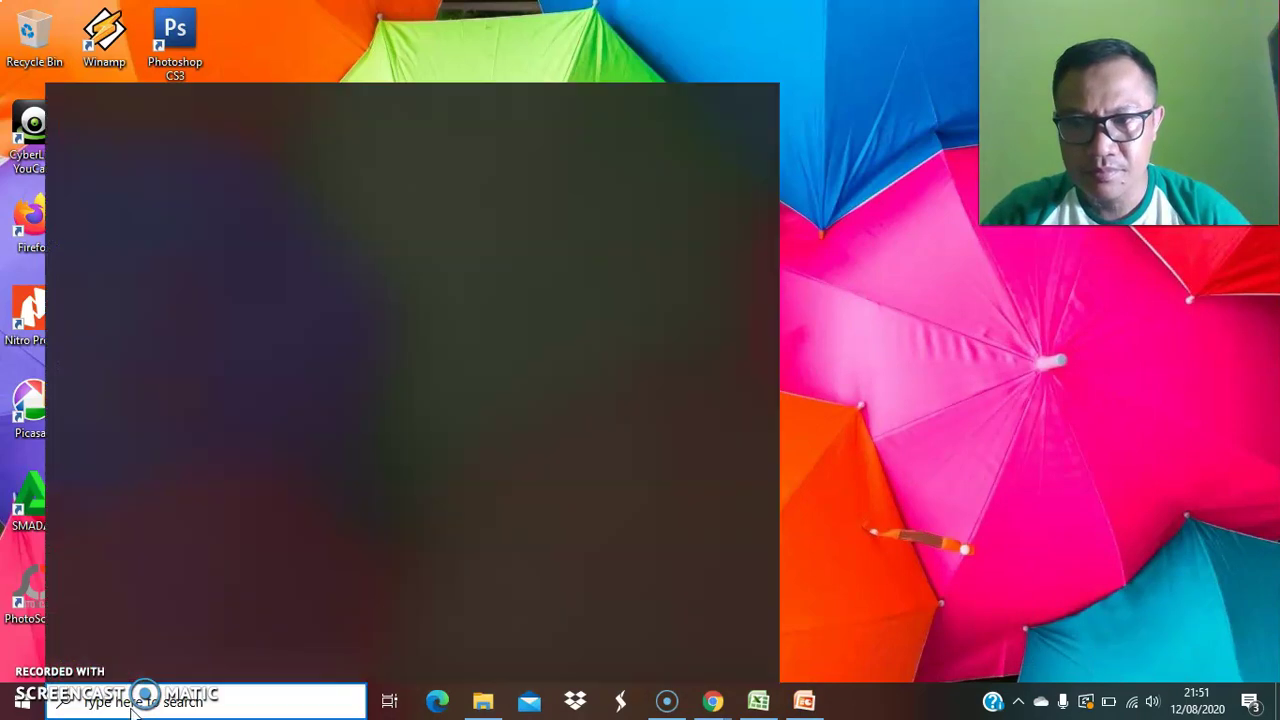
pyautogui.write('sp')
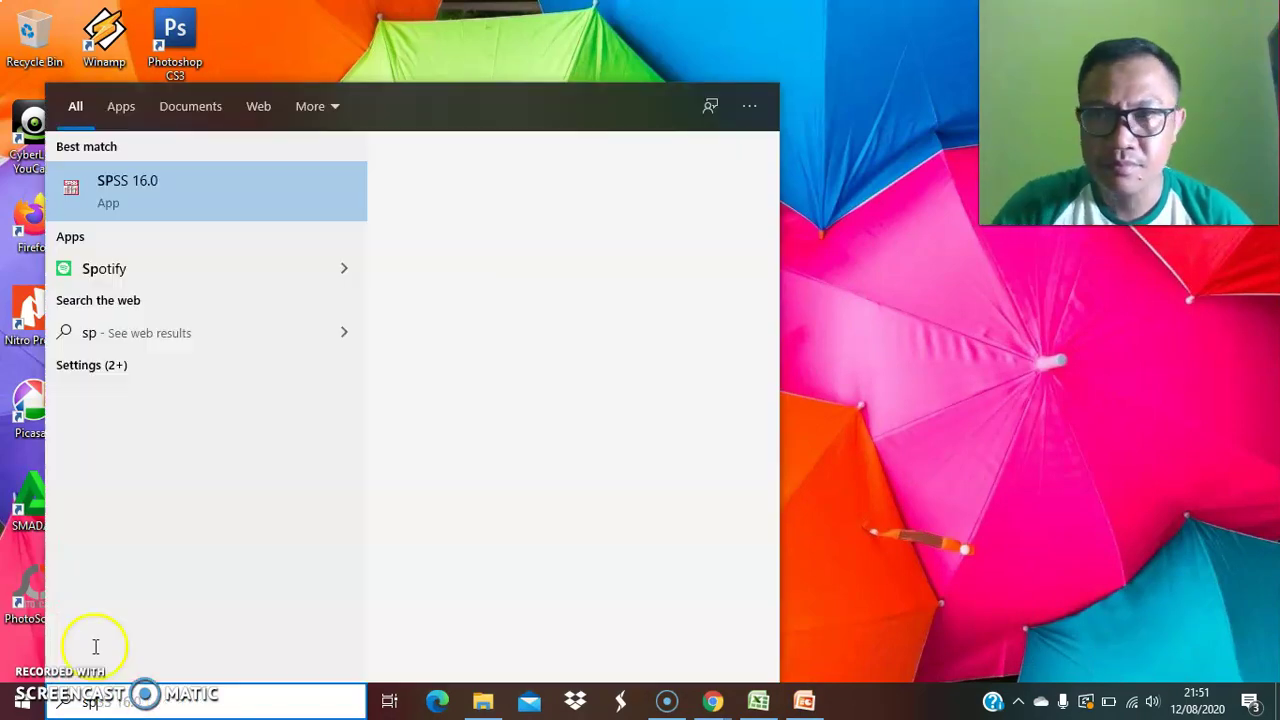
pyautogui.write('ss')
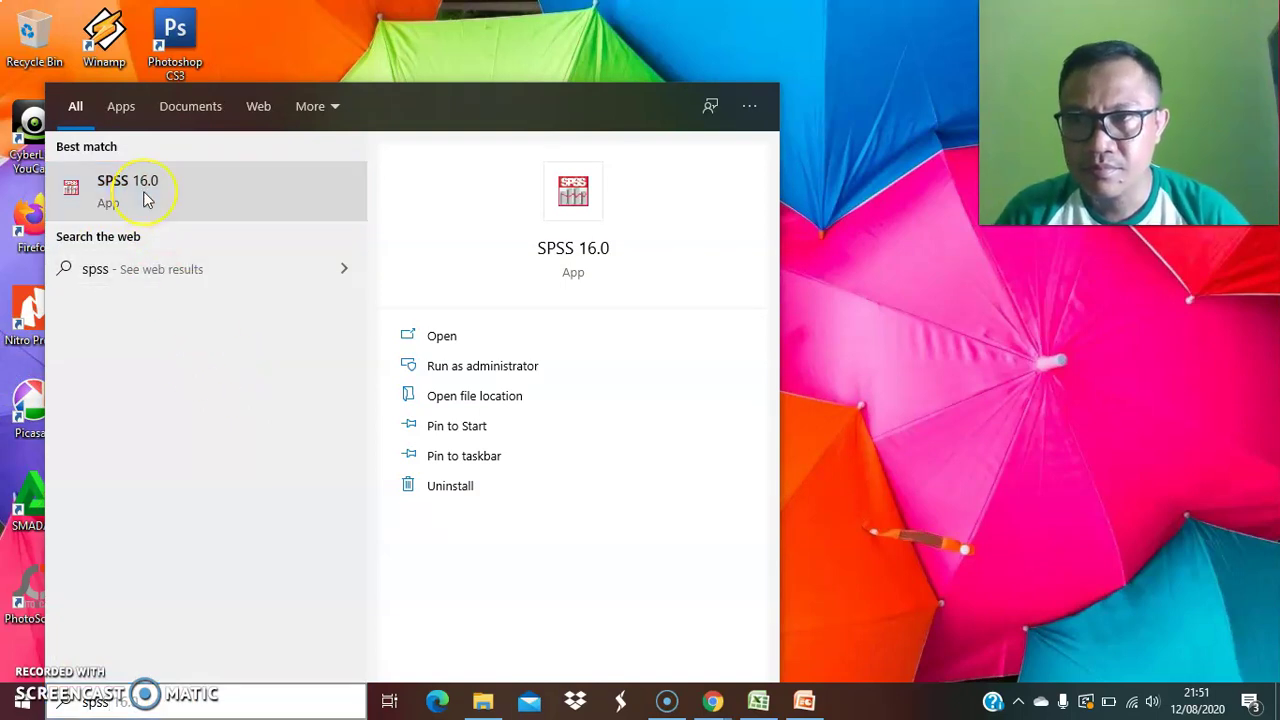
pyautogui.click(146, 200)
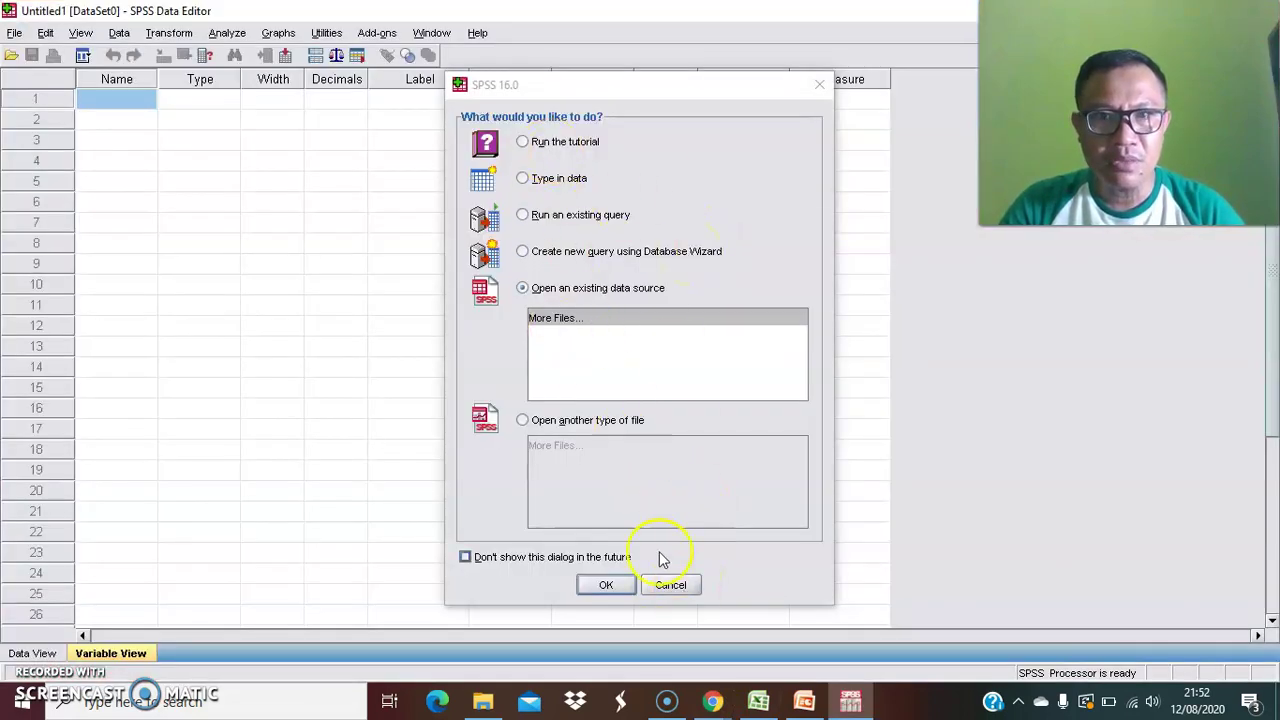
# Dismiss the SPSS startup dialog, look at the empty Data View and return to Variable View.
pyautogui.click(684, 587)
pyautogui.click(199, 140)
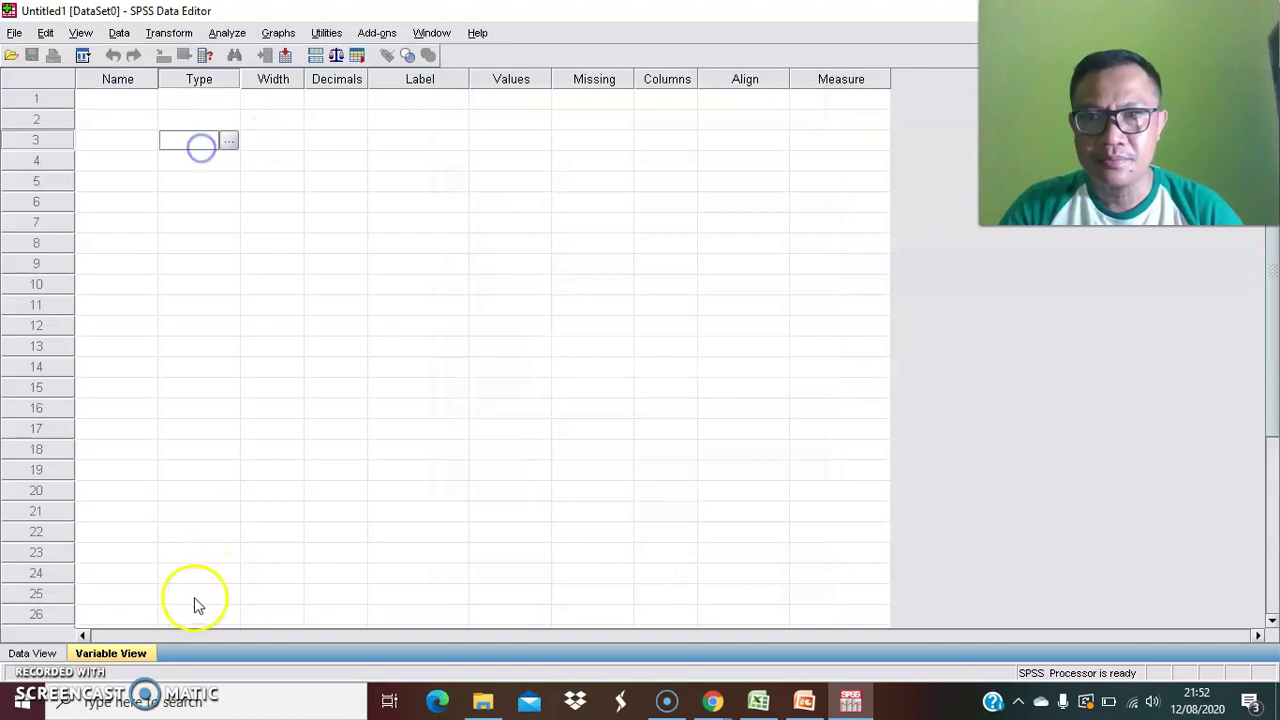
pyautogui.click(44, 655)
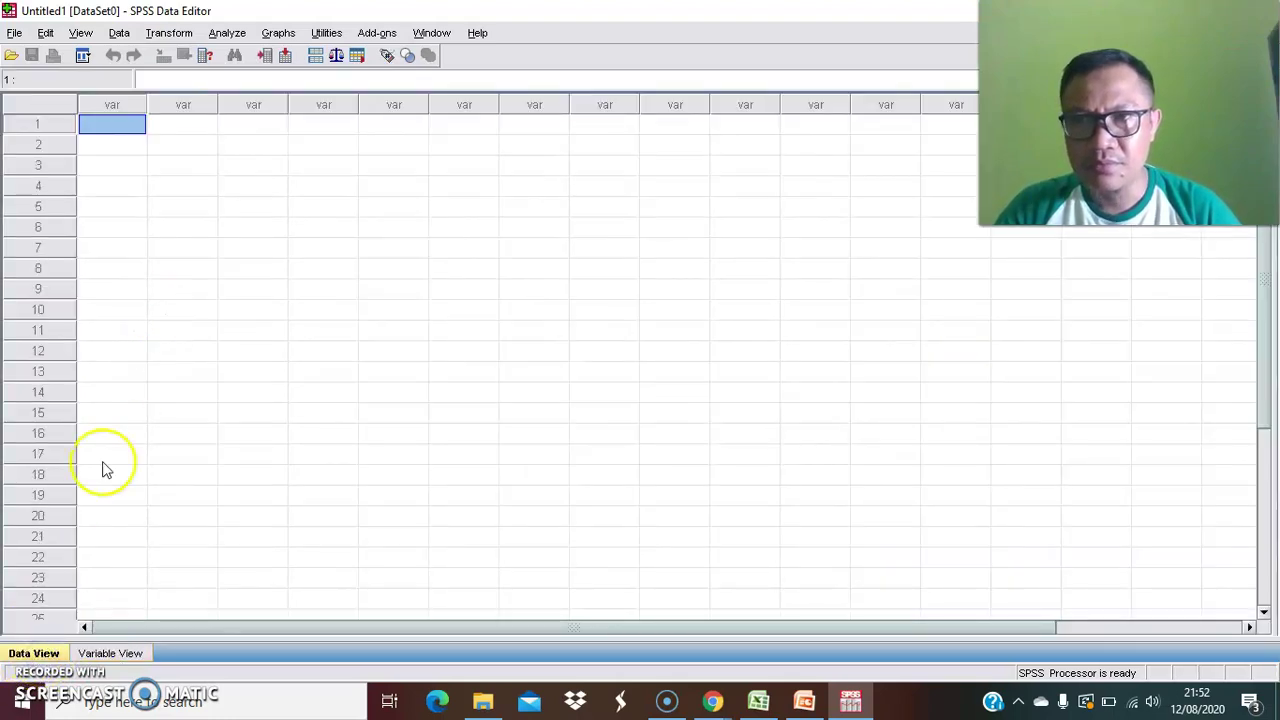
pyautogui.click(108, 655)
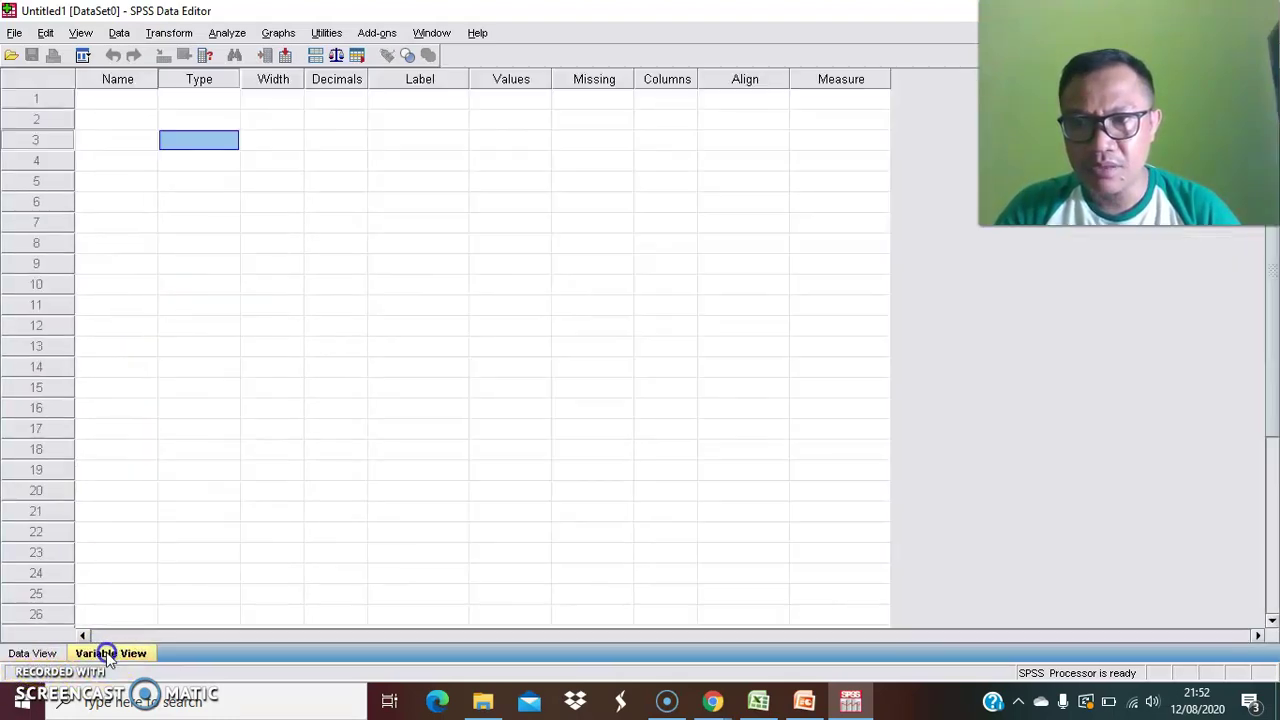
pyautogui.click(224, 366)
# Define the first variable with the name x and the label "pengetahuan perawat".
pyautogui.click(126, 98)
pyautogui.write('x')
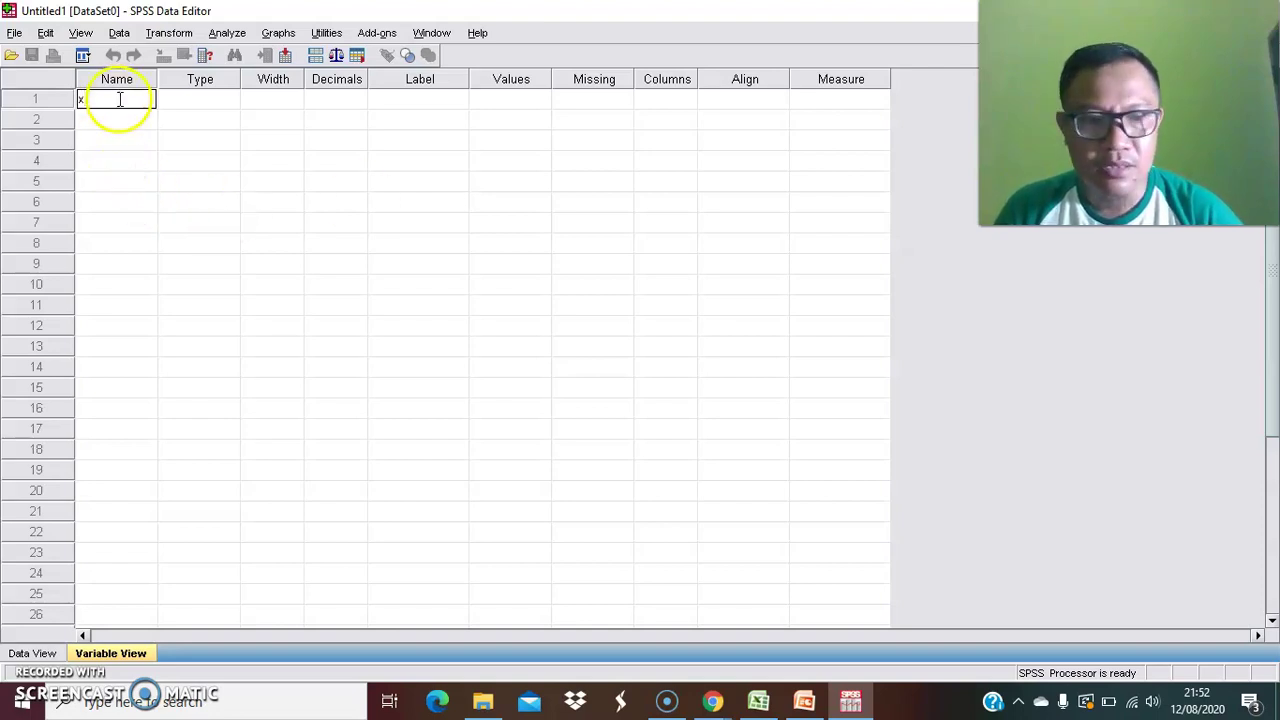
pyautogui.press('Tab')
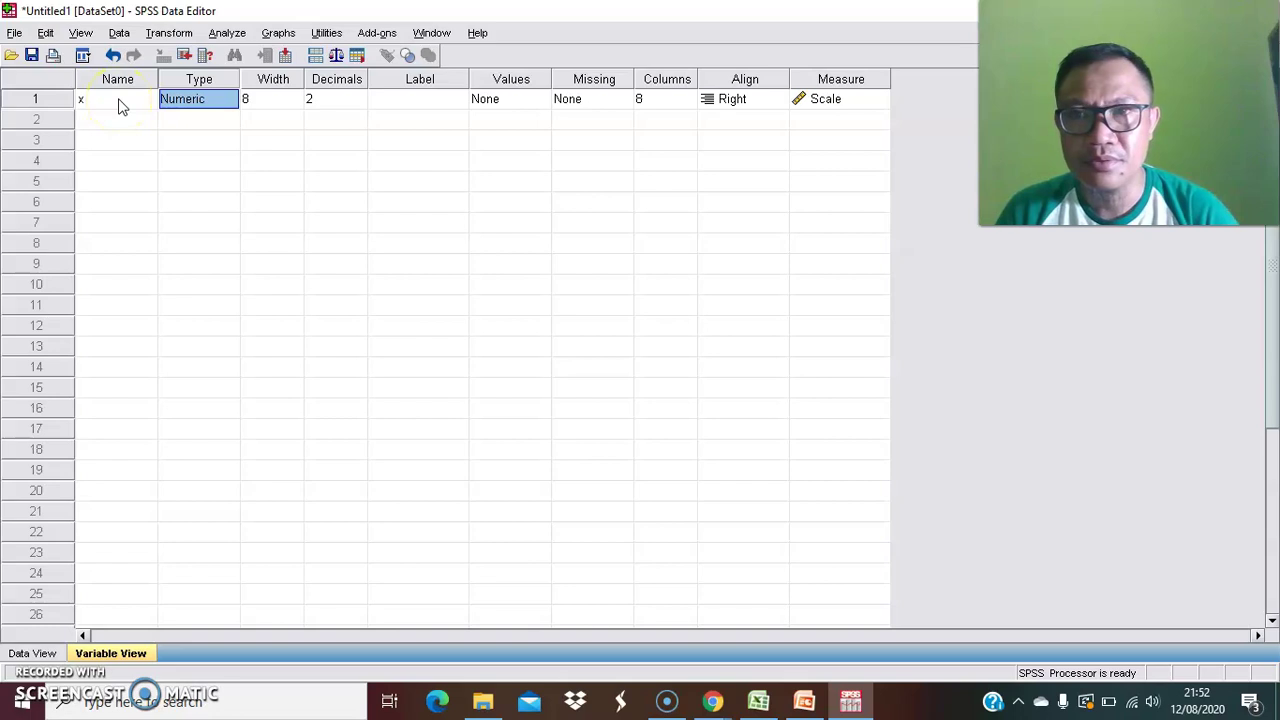
pyautogui.press('Tab')
pyautogui.press('Tab')
pyautogui.press('Tab')
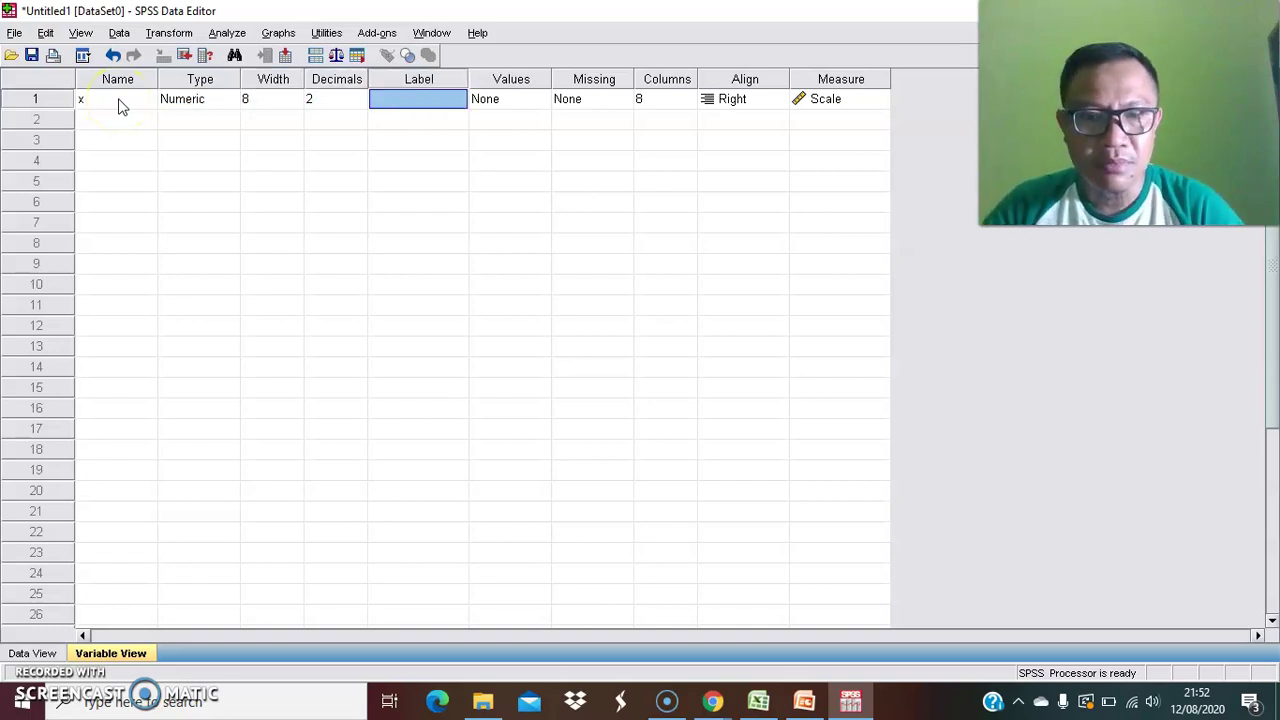
pyautogui.write('pen')
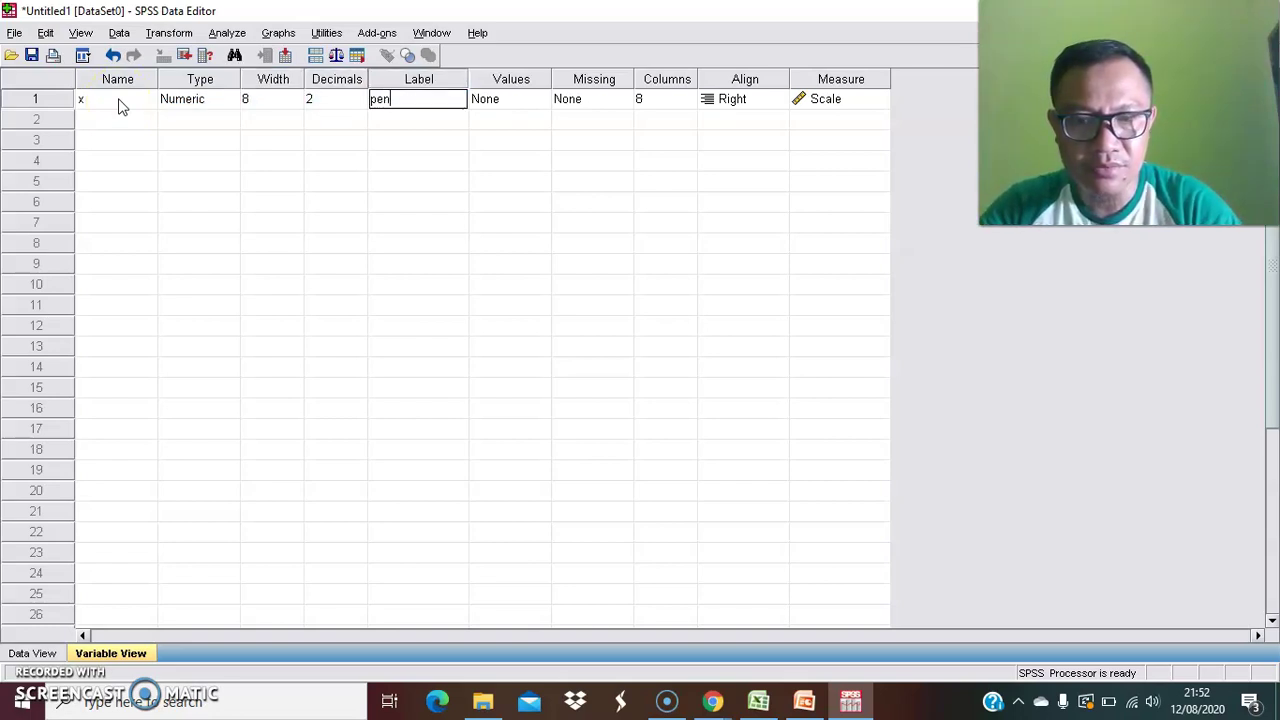
pyautogui.write('getahuan ')
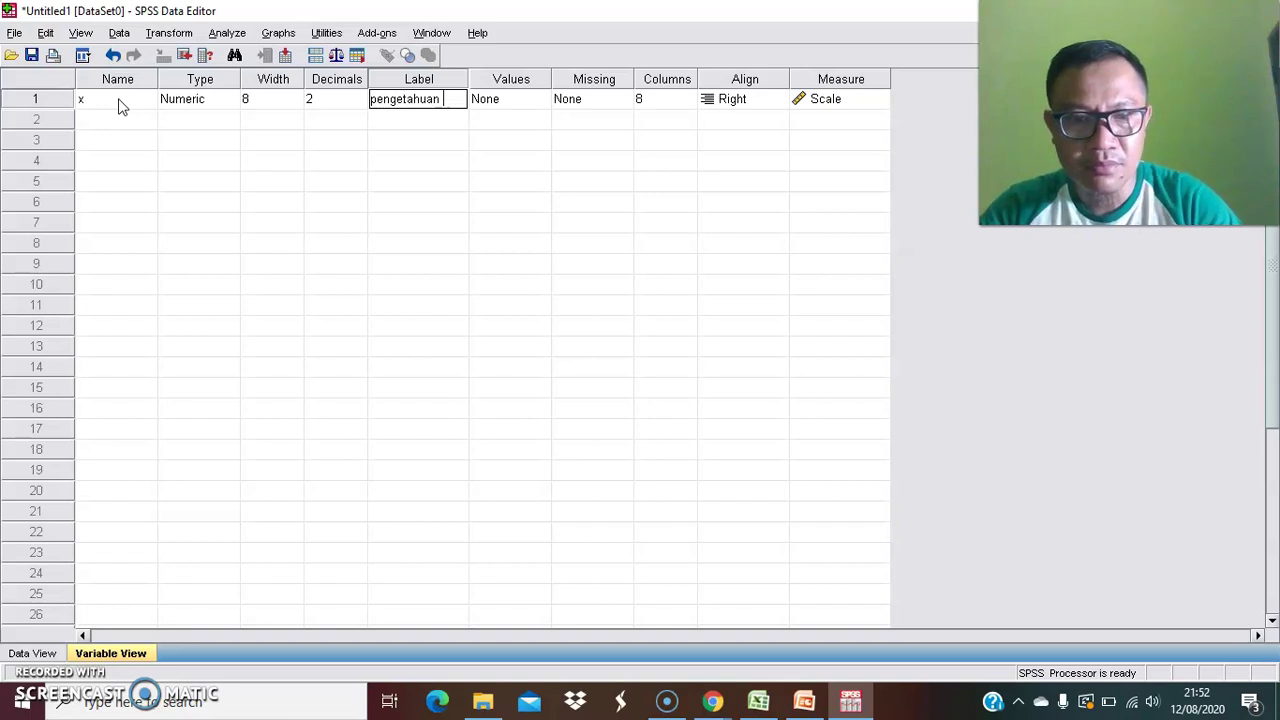
pyautogui.write('perawat')
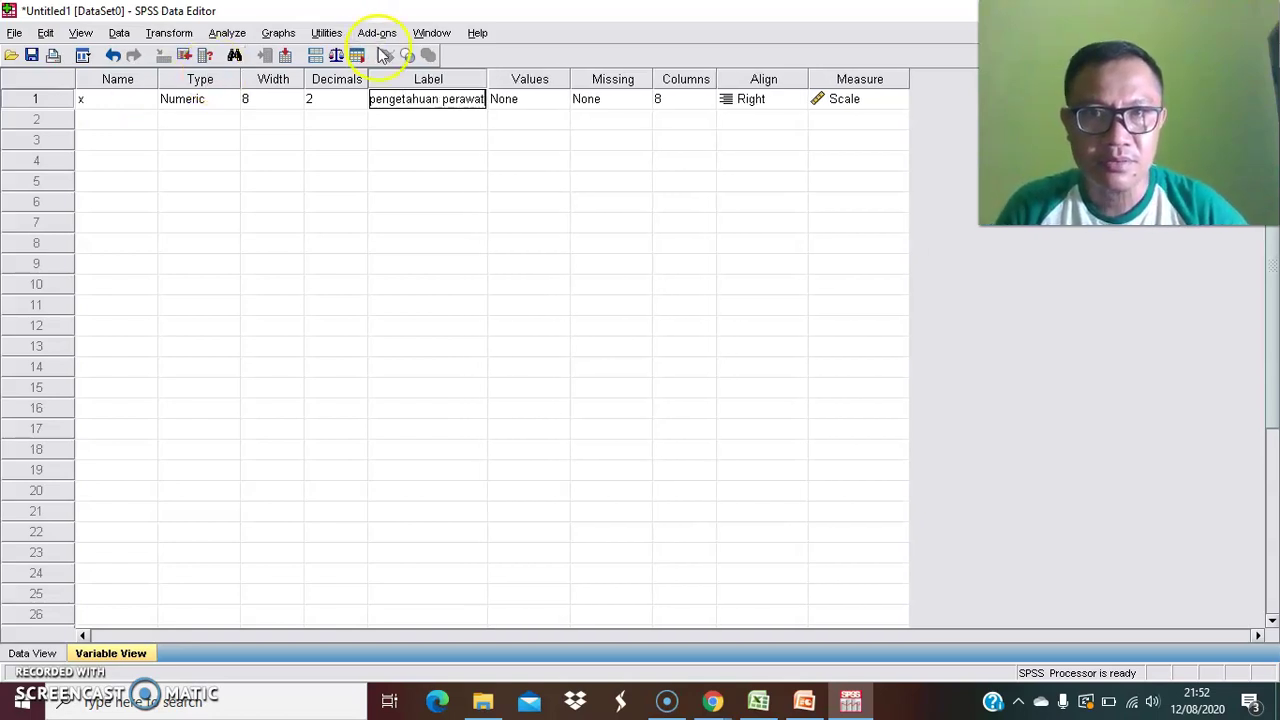
# Open the value labels of variable x and add the value 1 labelled "baik".
pyautogui.click(556, 101)
pyautogui.click(558, 101)
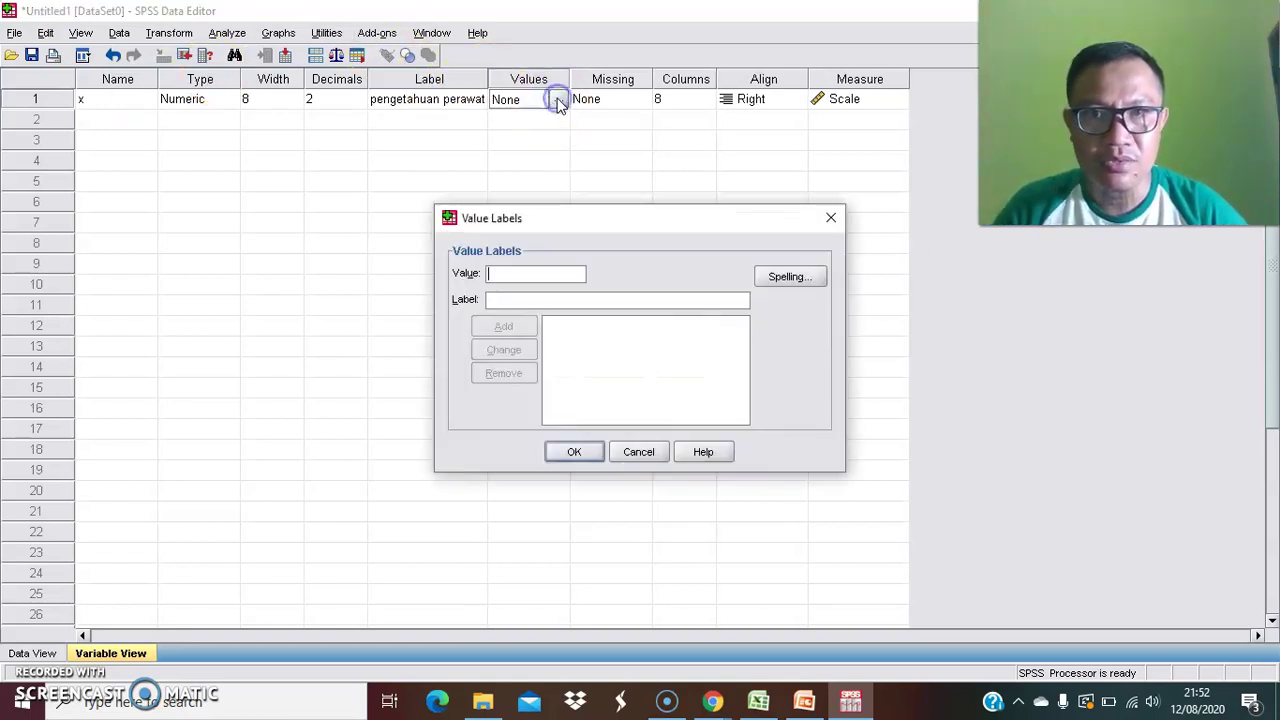
pyautogui.write('1')
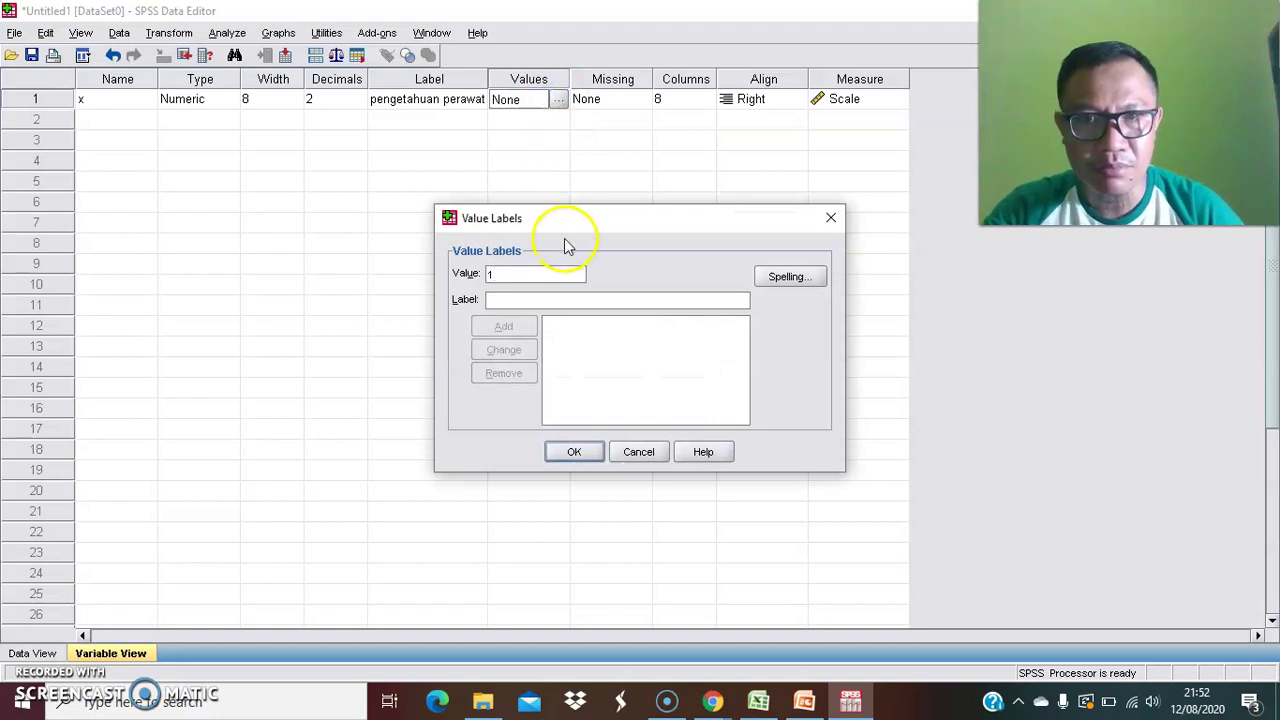
pyautogui.click(548, 299)
pyautogui.write('baik')
pyautogui.click(528, 330)
# Add the value 2 labelled "kurang" to variable x and apply the value labels.
pyautogui.click(531, 276)
pyautogui.write('2')
pyautogui.click(528, 298)
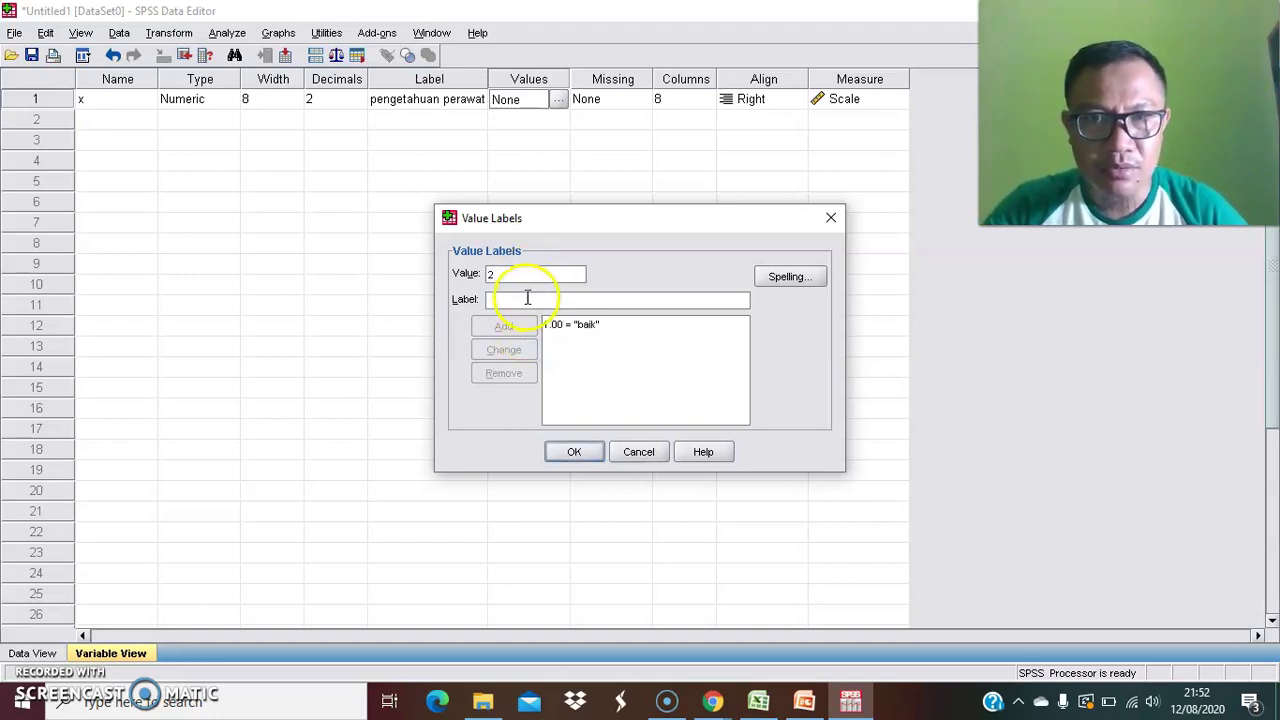
pyautogui.write('kurang')
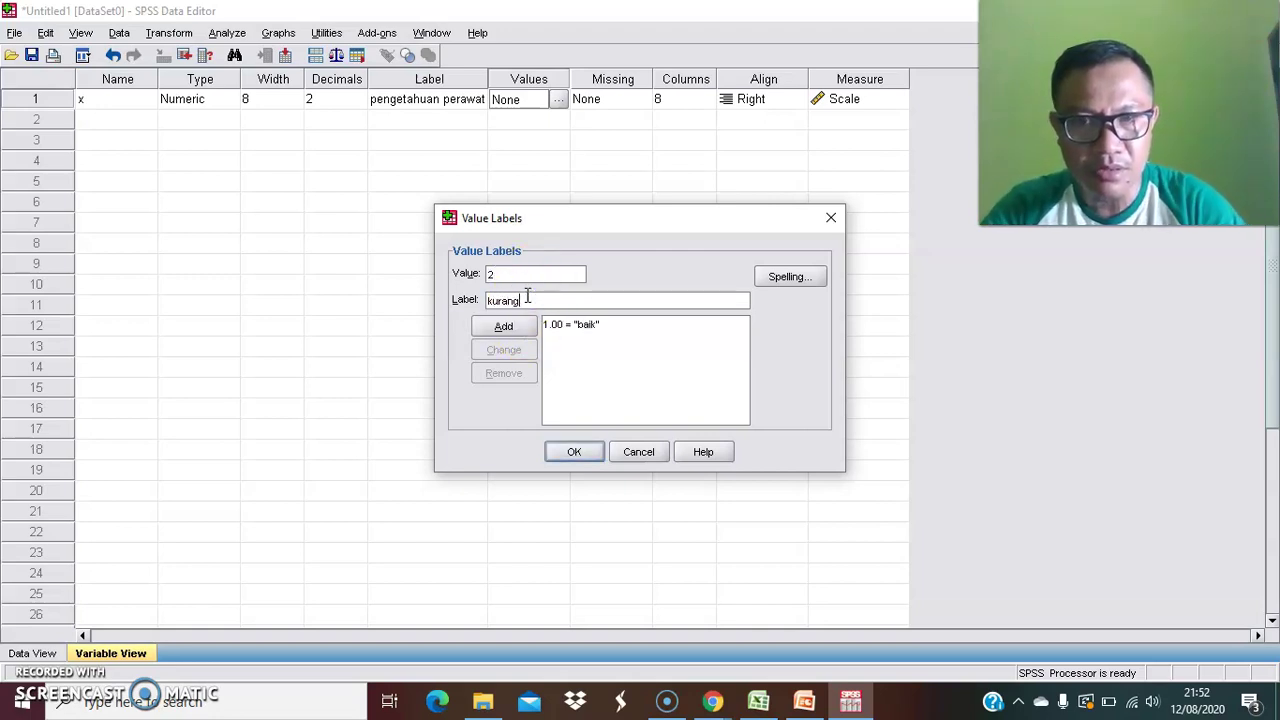
pyautogui.click(520, 326)
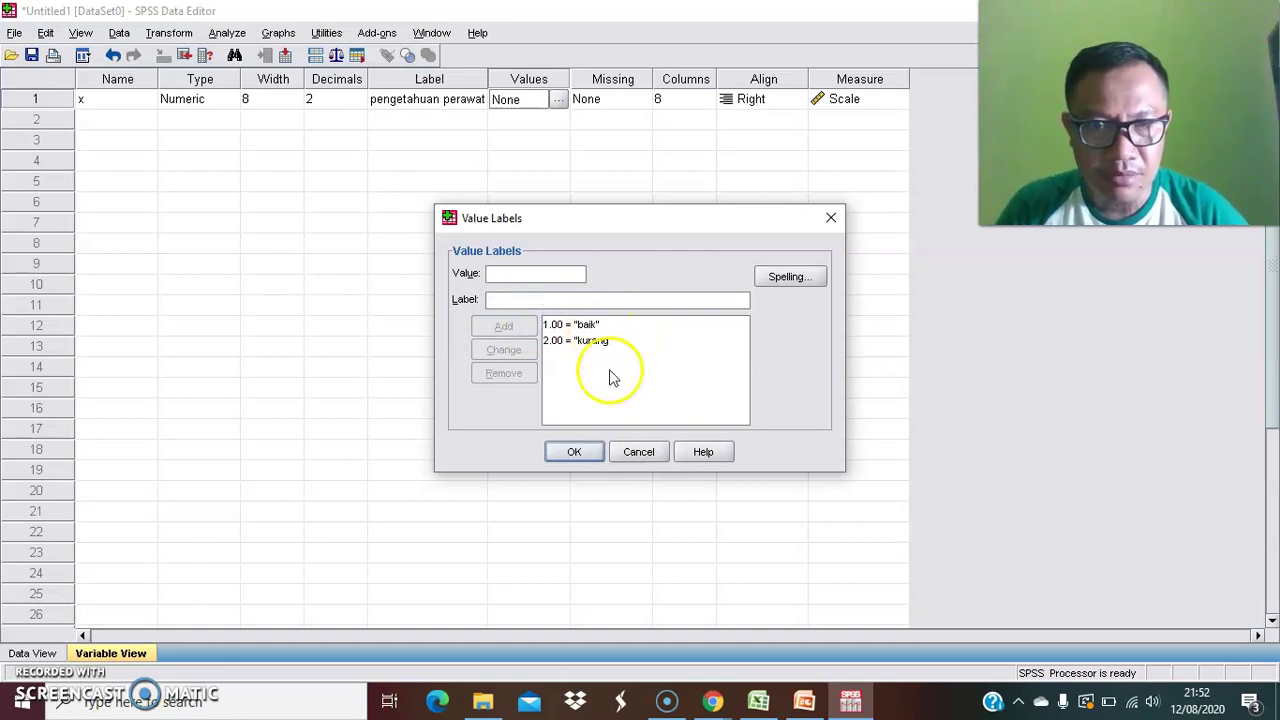
pyautogui.click(572, 452)
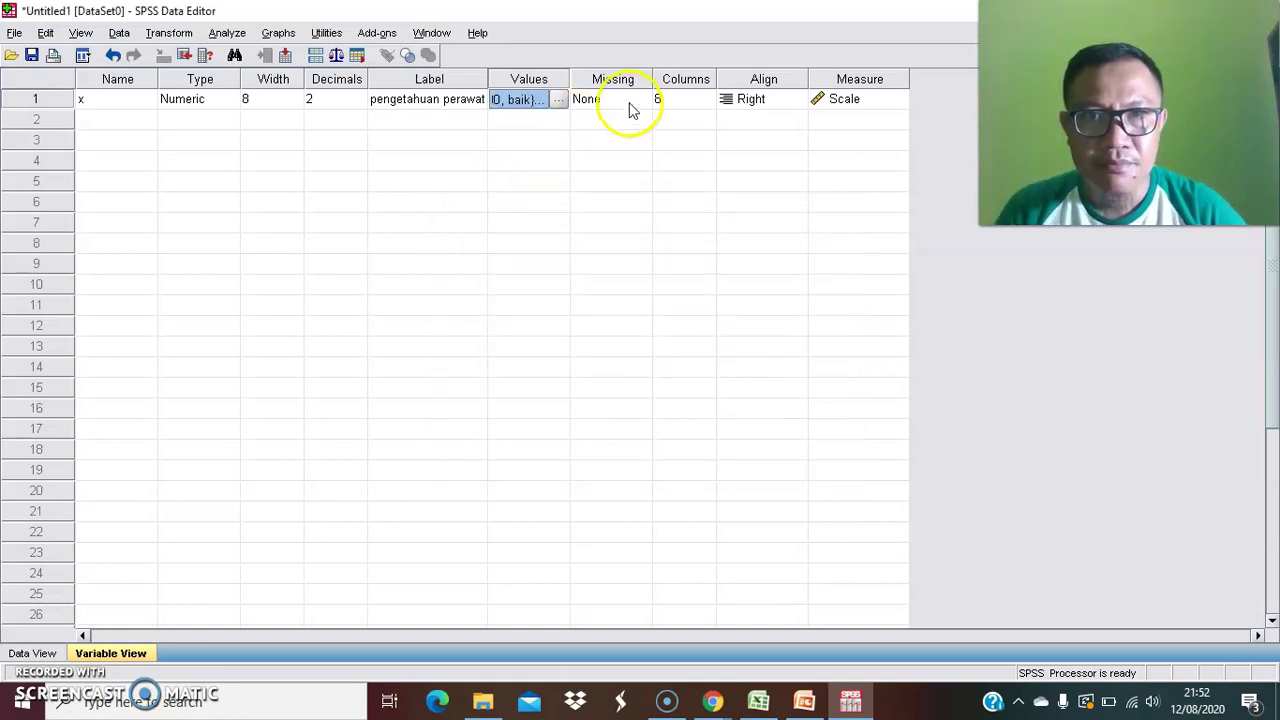
# Set the measurement level of variable x to Nominal.
pyautogui.click(880, 105)
pyautogui.click(899, 99)
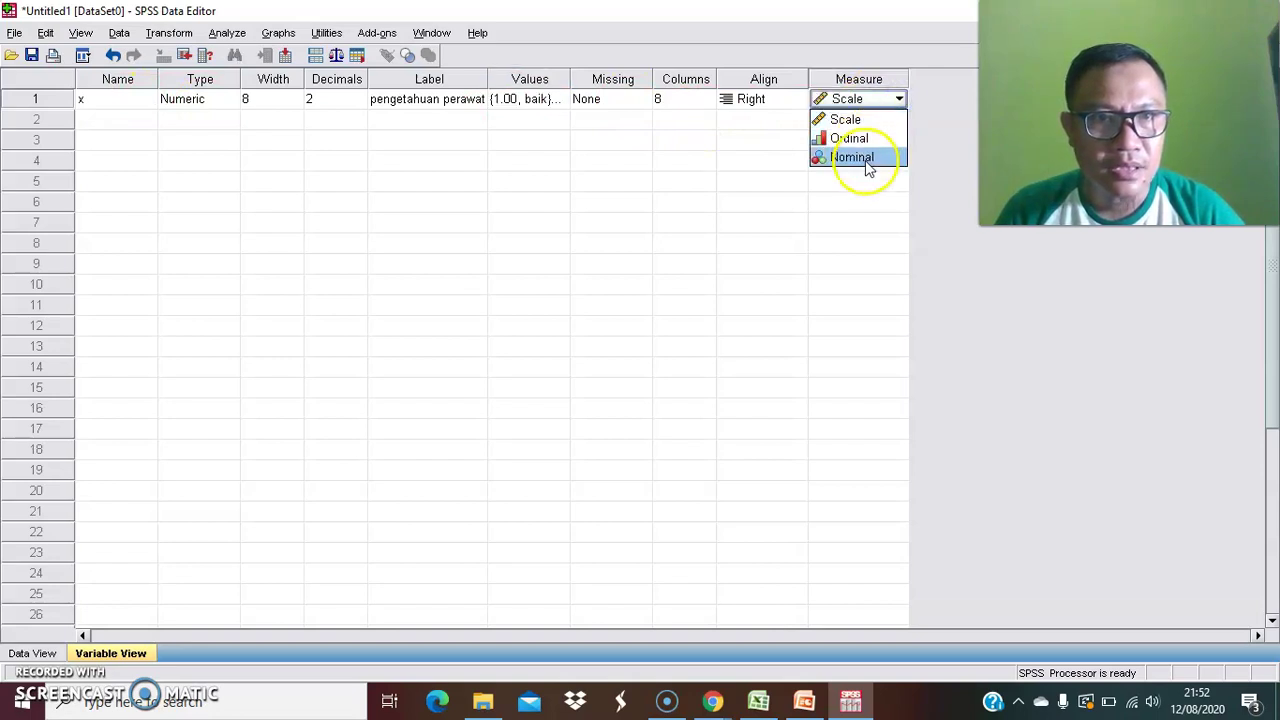
pyautogui.click(852, 158)
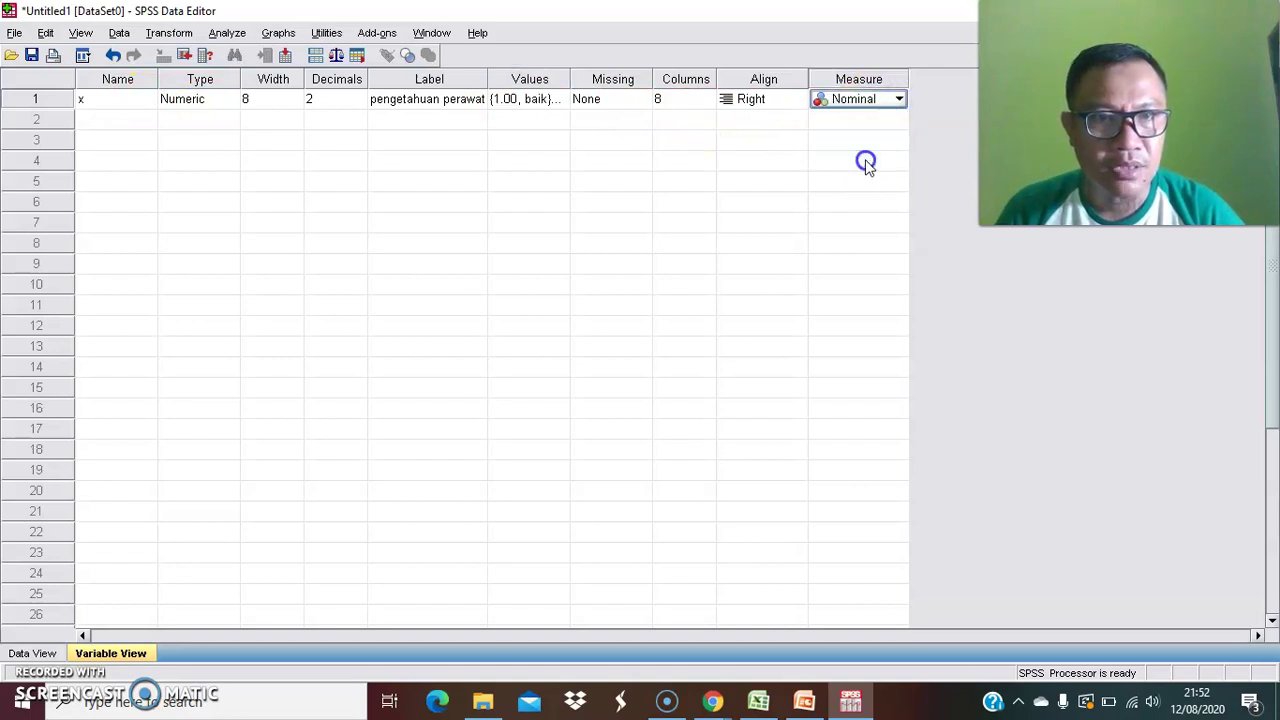
# Define the second variable with the name y and the label "implementasi pencegahan dekubitus".
pyautogui.click(132, 127)
pyautogui.write('y')
pyautogui.click(200, 121)
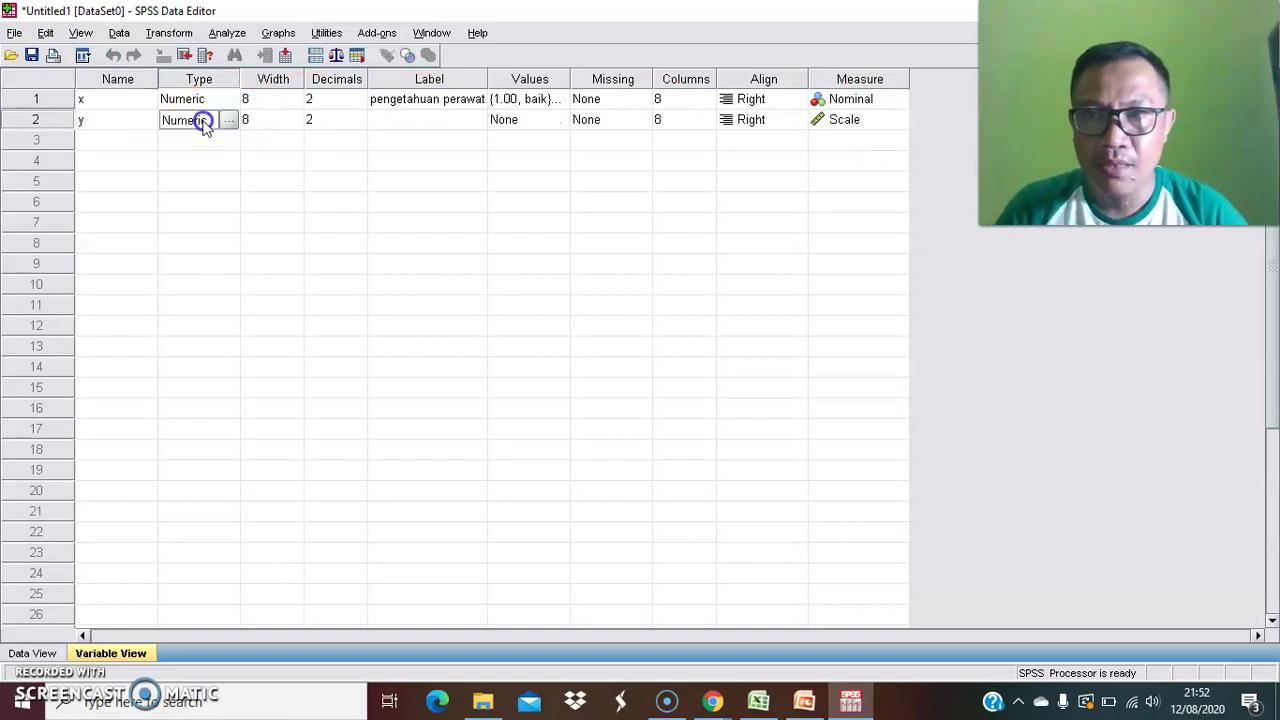
pyautogui.click(392, 121)
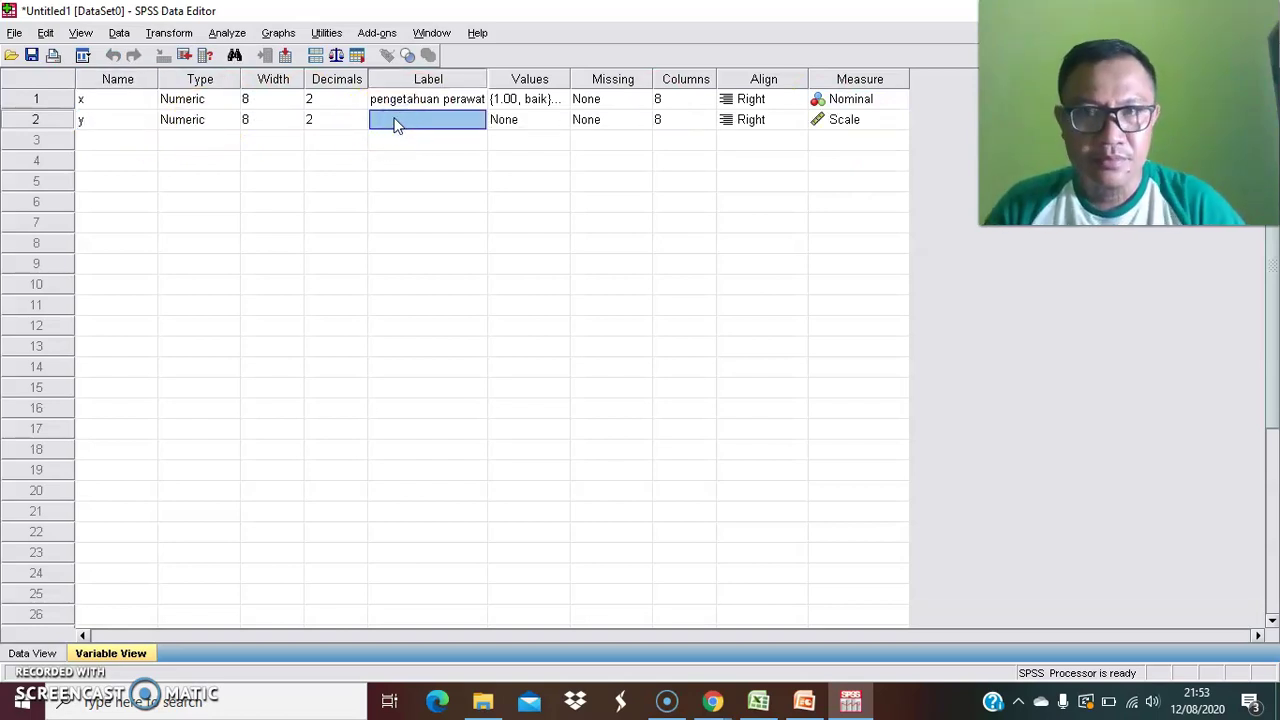
pyautogui.write('implementasi')
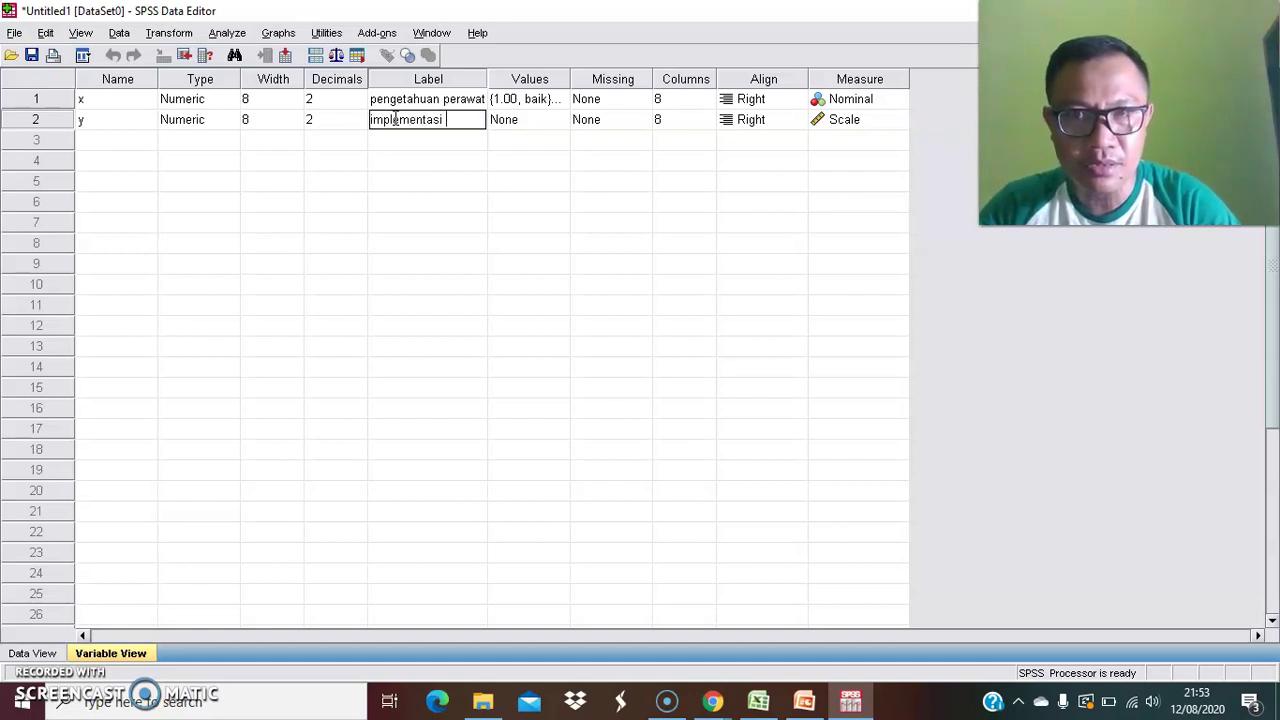
pyautogui.write('pencegahan')
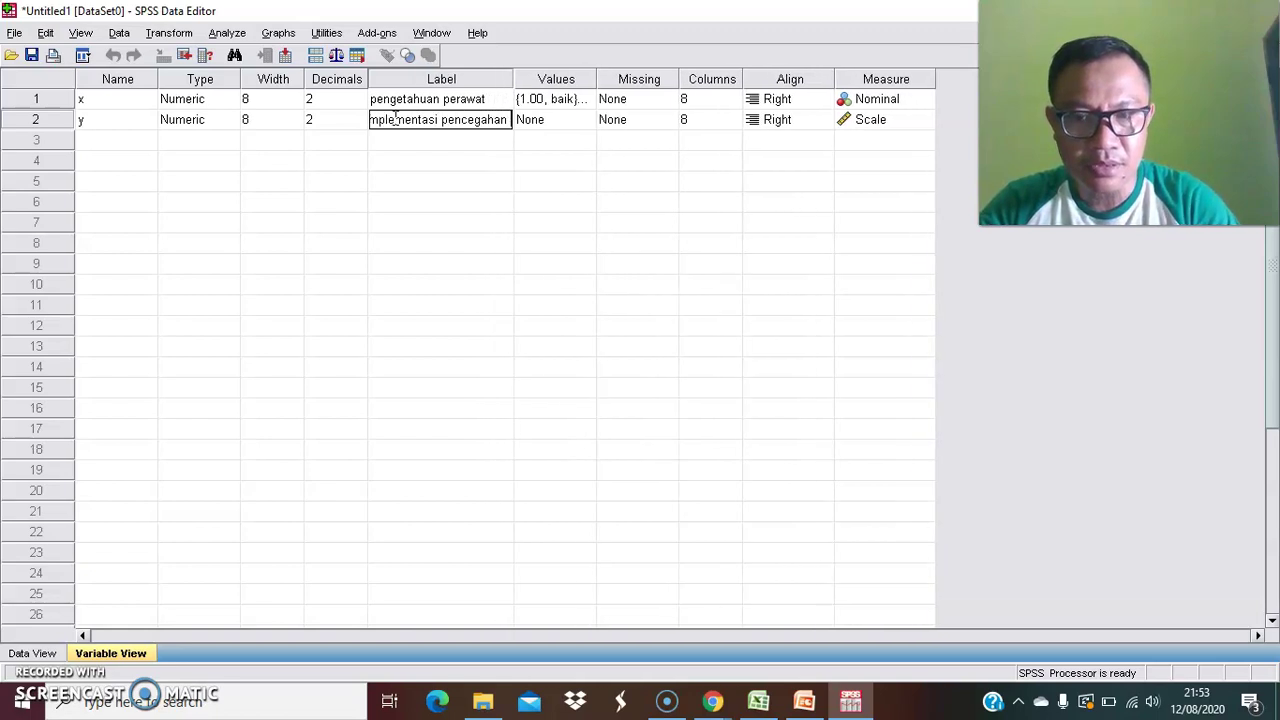
pyautogui.write(' dekubitus')
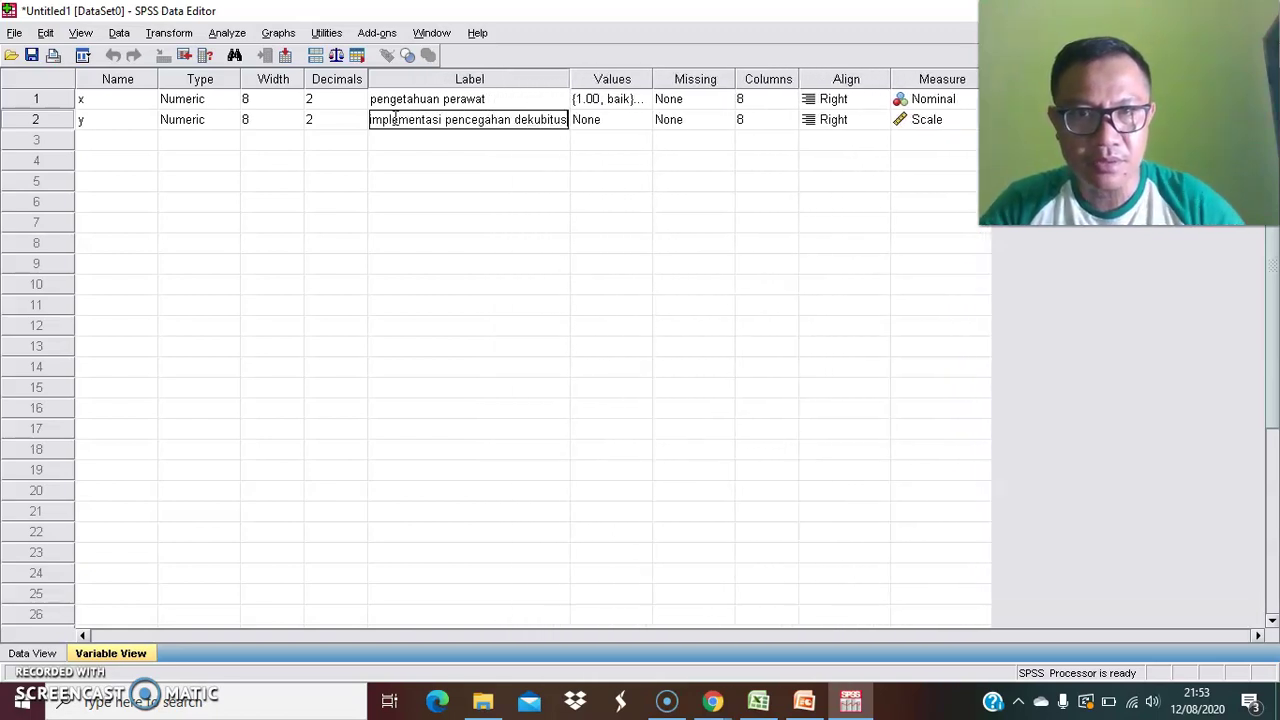
# Open the value labels of variable y and add the value 1 labelled "baik".
pyautogui.click(624, 119)
pyautogui.click(640, 120)
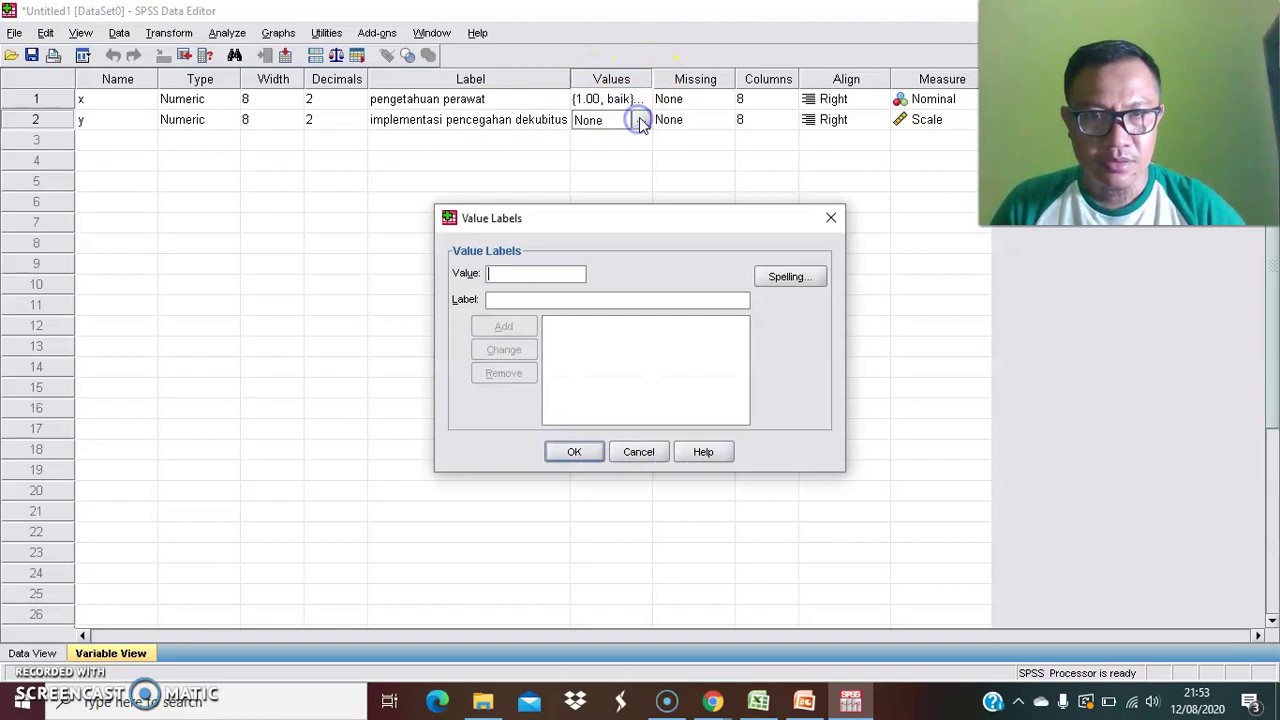
pyautogui.write('1')
pyautogui.click(515, 298)
pyautogui.write('baik')
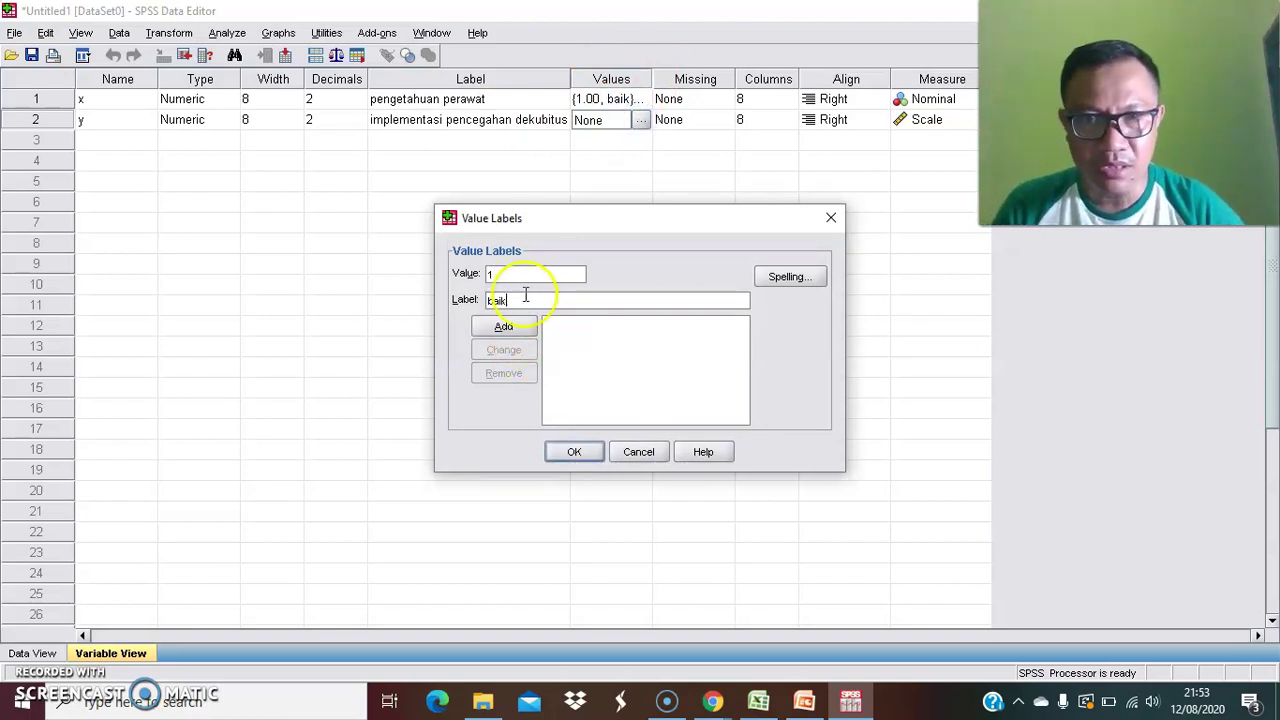
pyautogui.click(506, 327)
# Add the value 2 labelled "kurang" to variable y and apply the value labels.
pyautogui.click(517, 280)
pyautogui.write('2')
pyautogui.click(523, 298)
pyautogui.write('kurang')
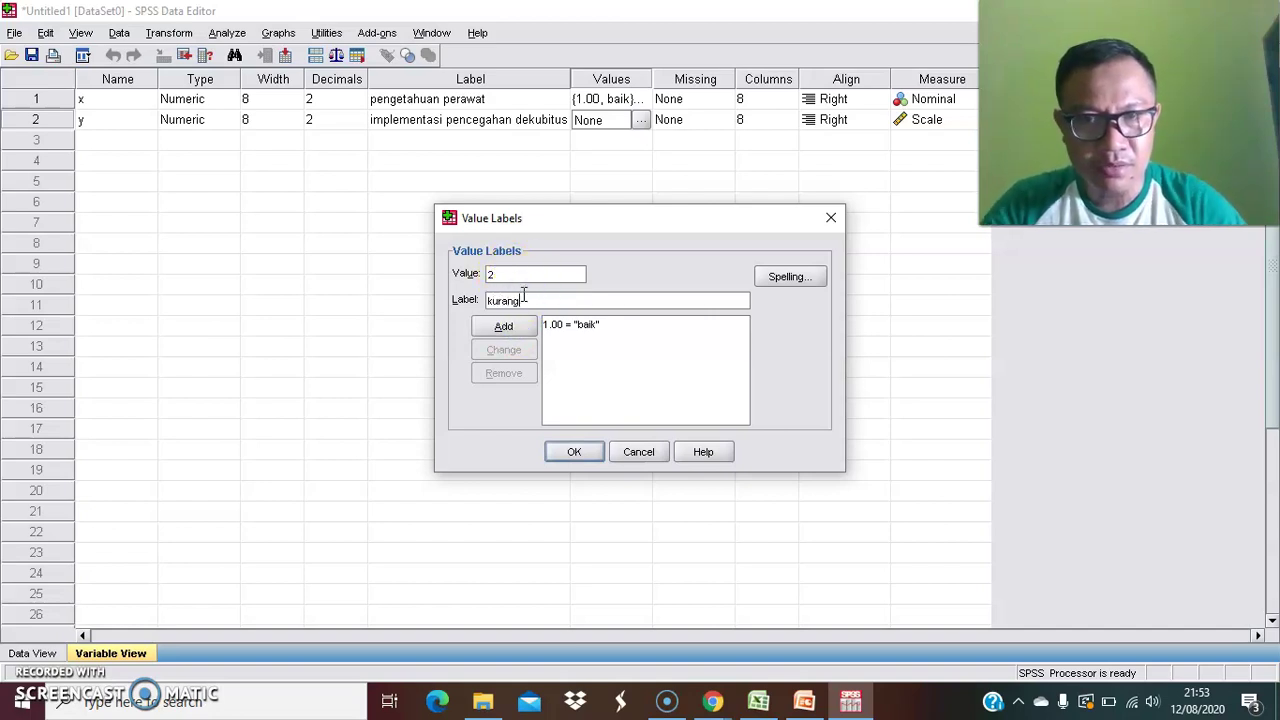
pyautogui.click(520, 326)
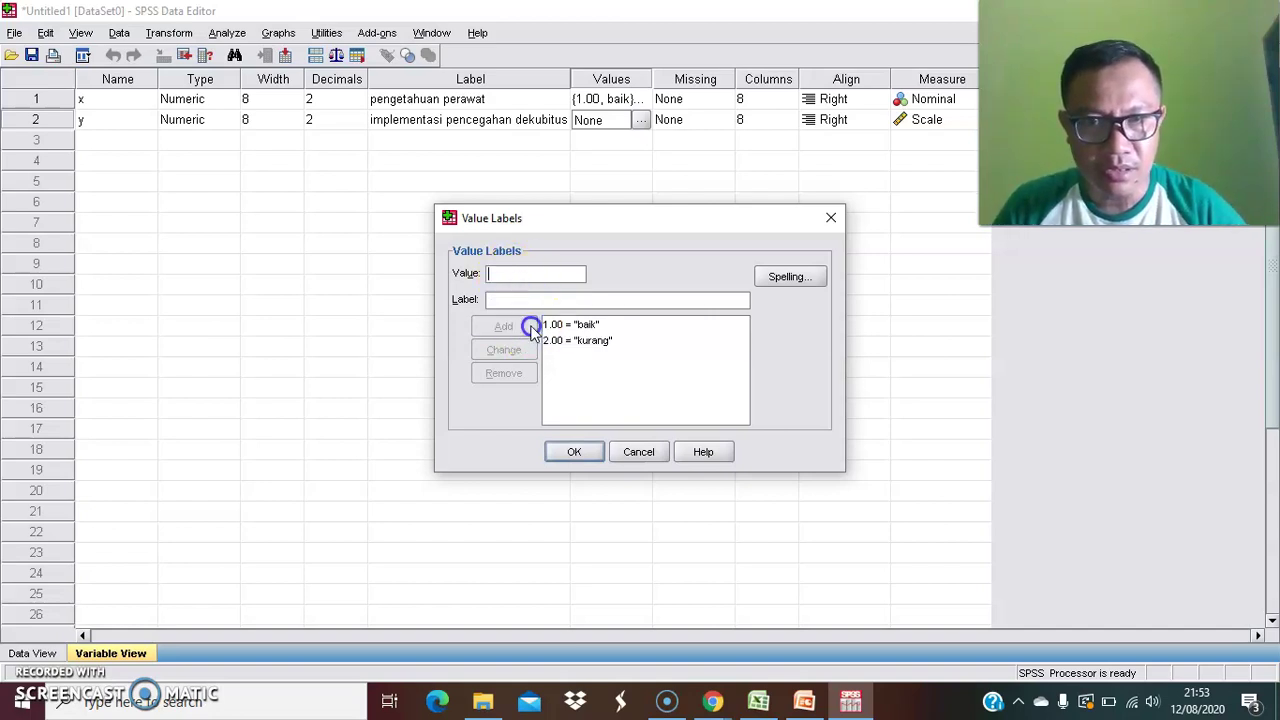
pyautogui.click(575, 454)
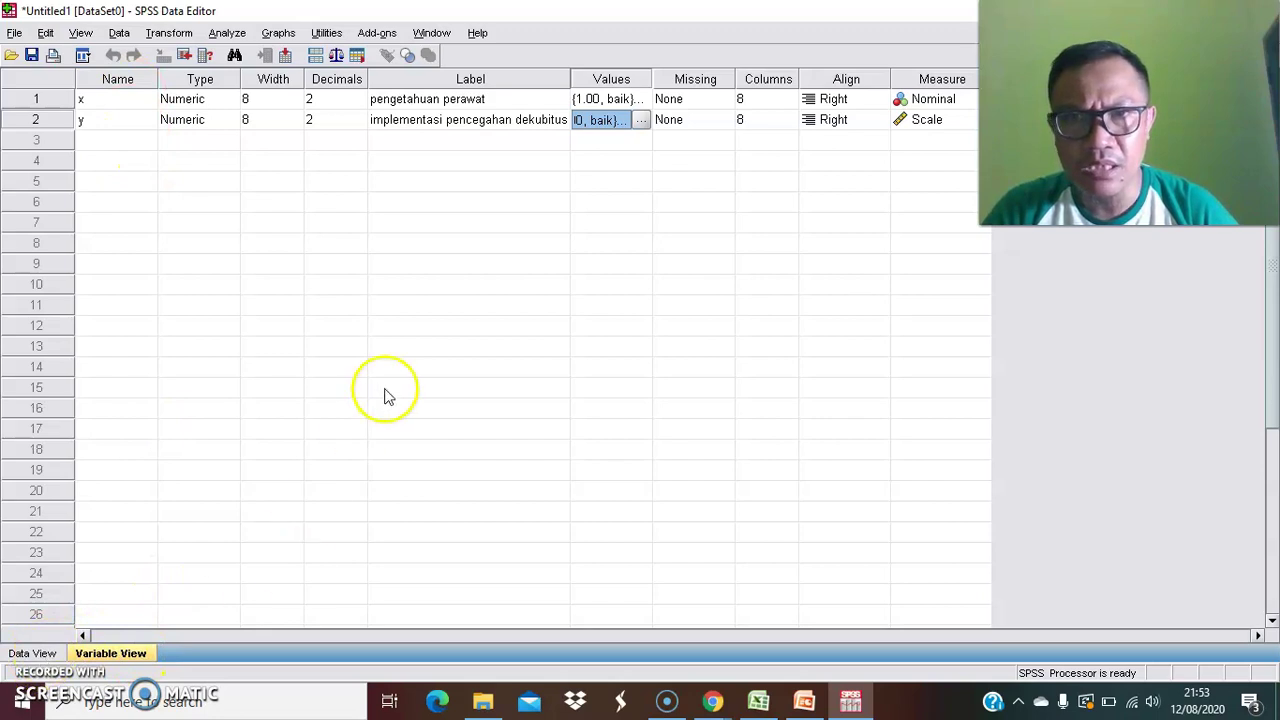
pyautogui.click(399, 300)
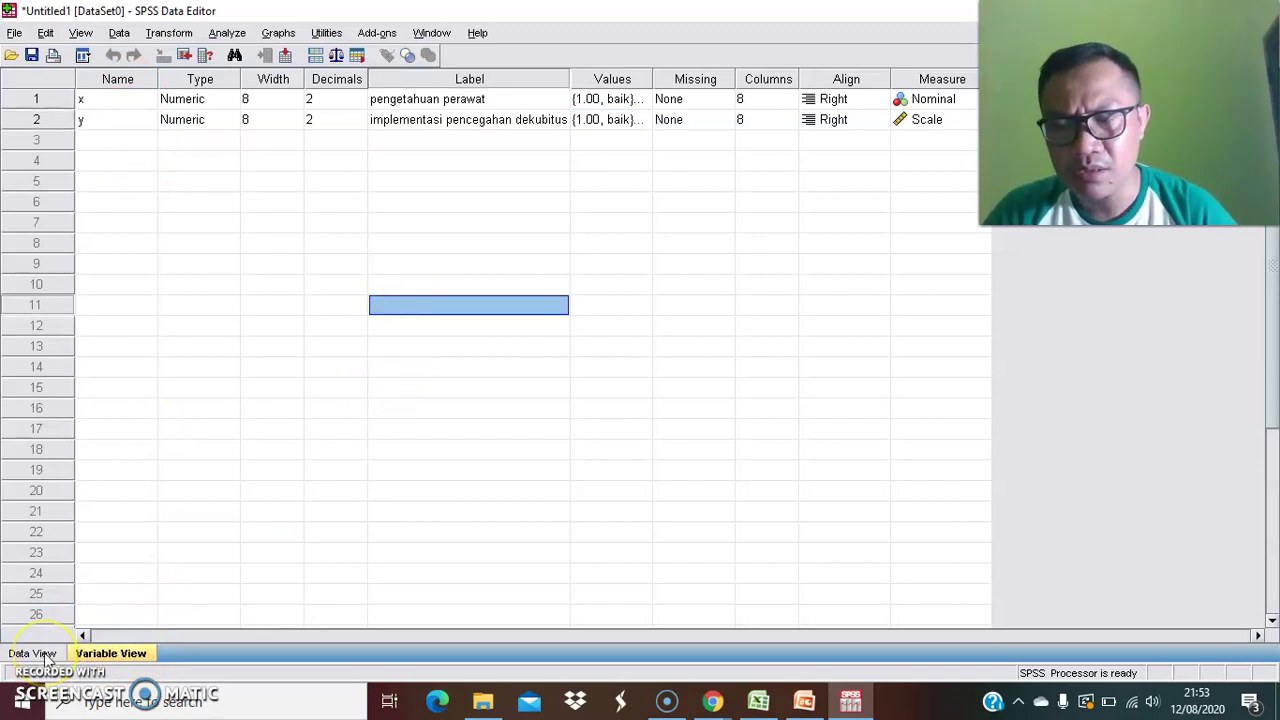
# Look over the coded Excel sheet and compare the x and y definitions in Variable View with their empty columns in Data View.
pyautogui.click(762, 697)
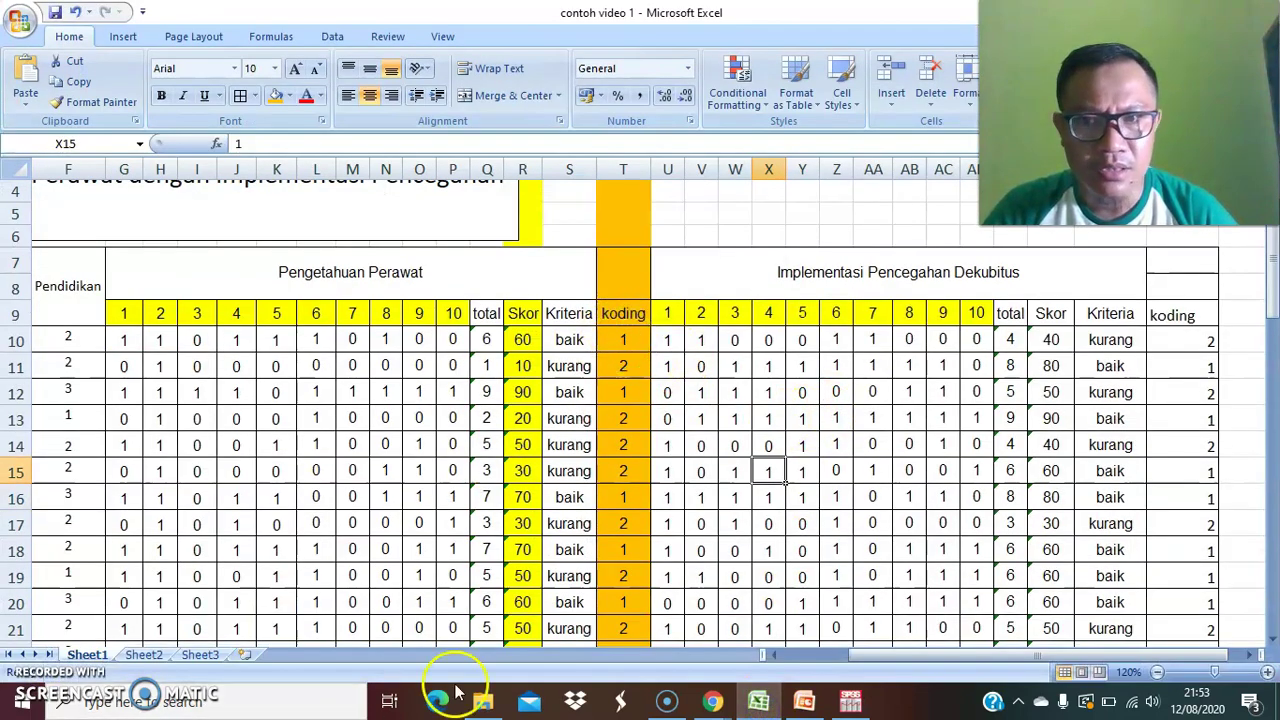
pyautogui.click(849, 702)
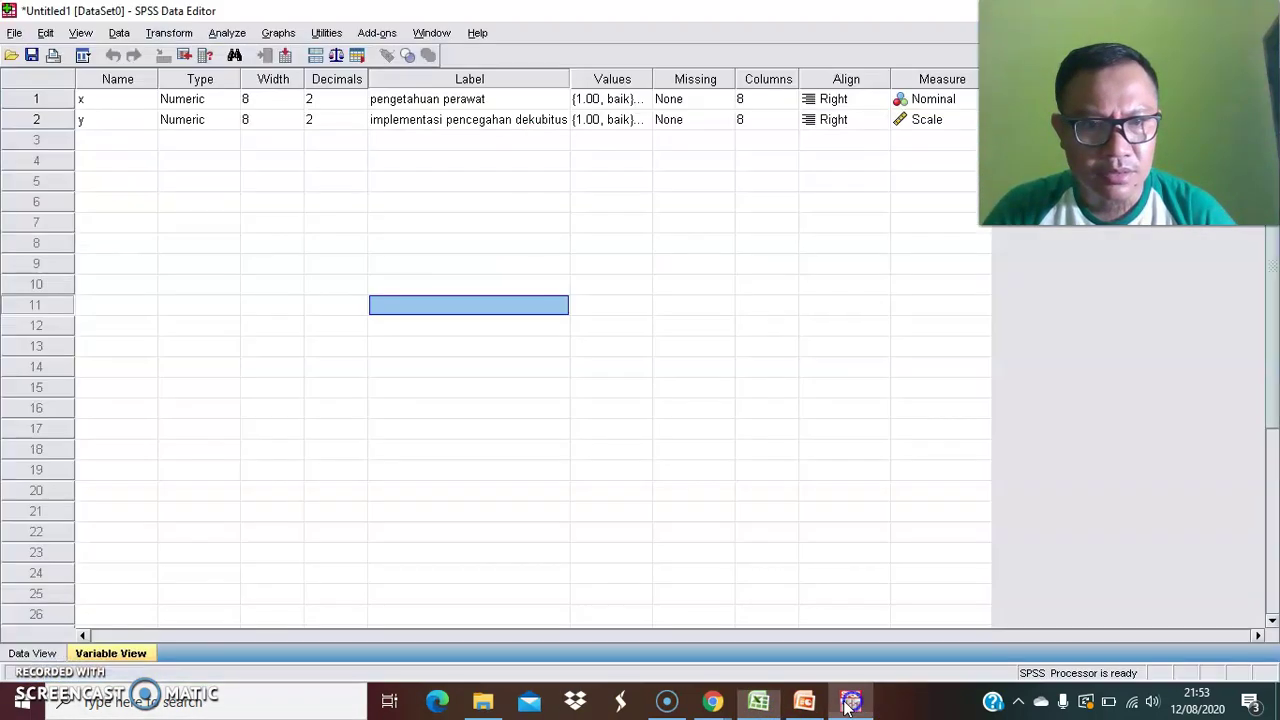
pyautogui.click(40, 653)
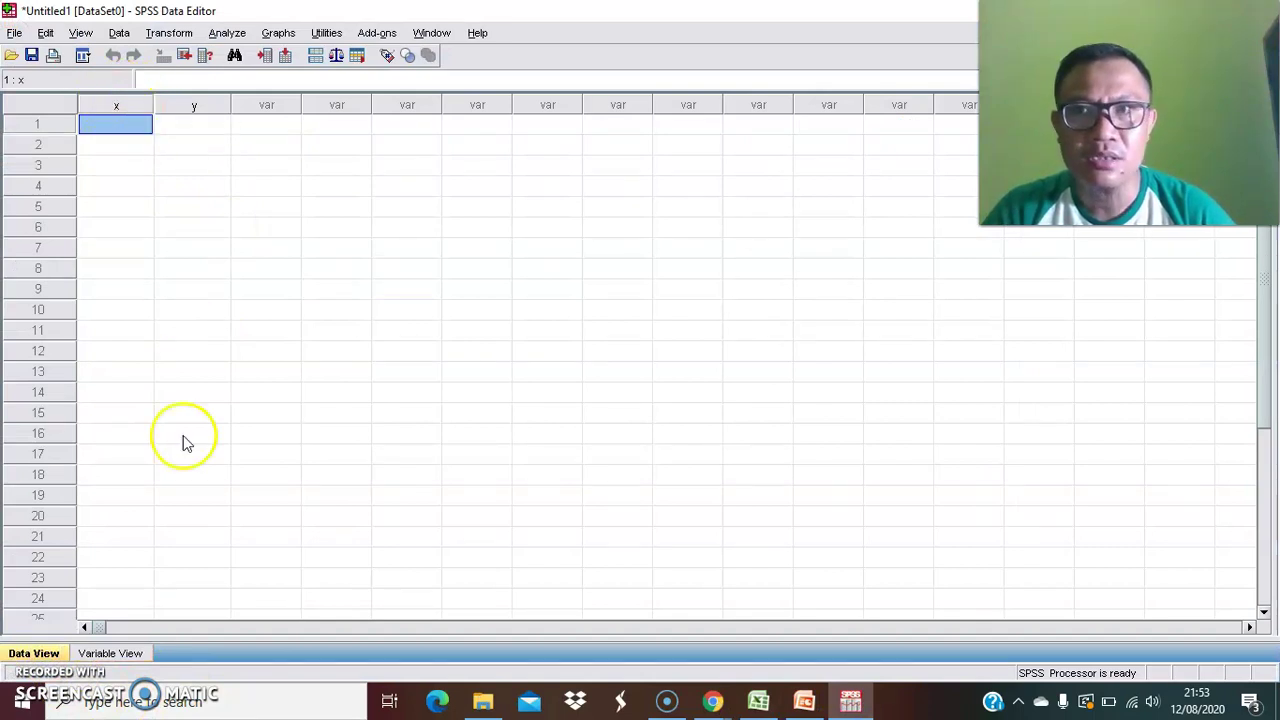
pyautogui.click(134, 655)
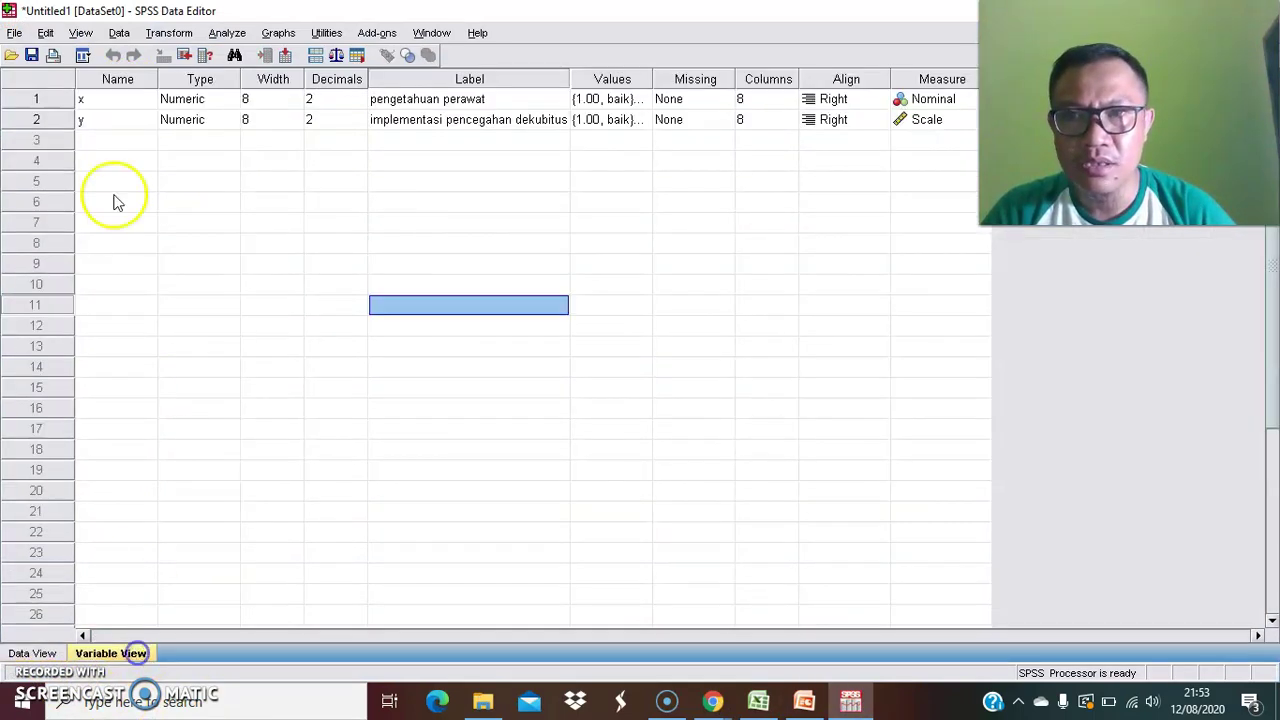
pyautogui.click(425, 99)
pyautogui.click(50, 655)
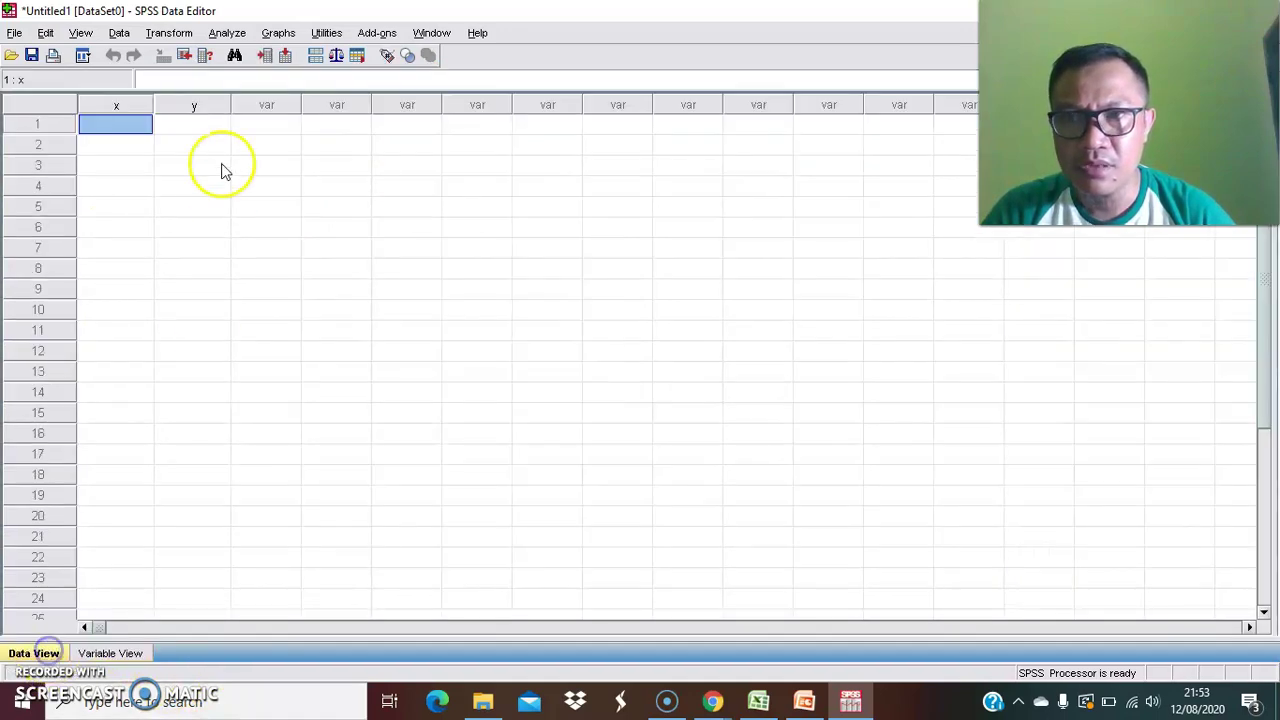
pyautogui.click(200, 105)
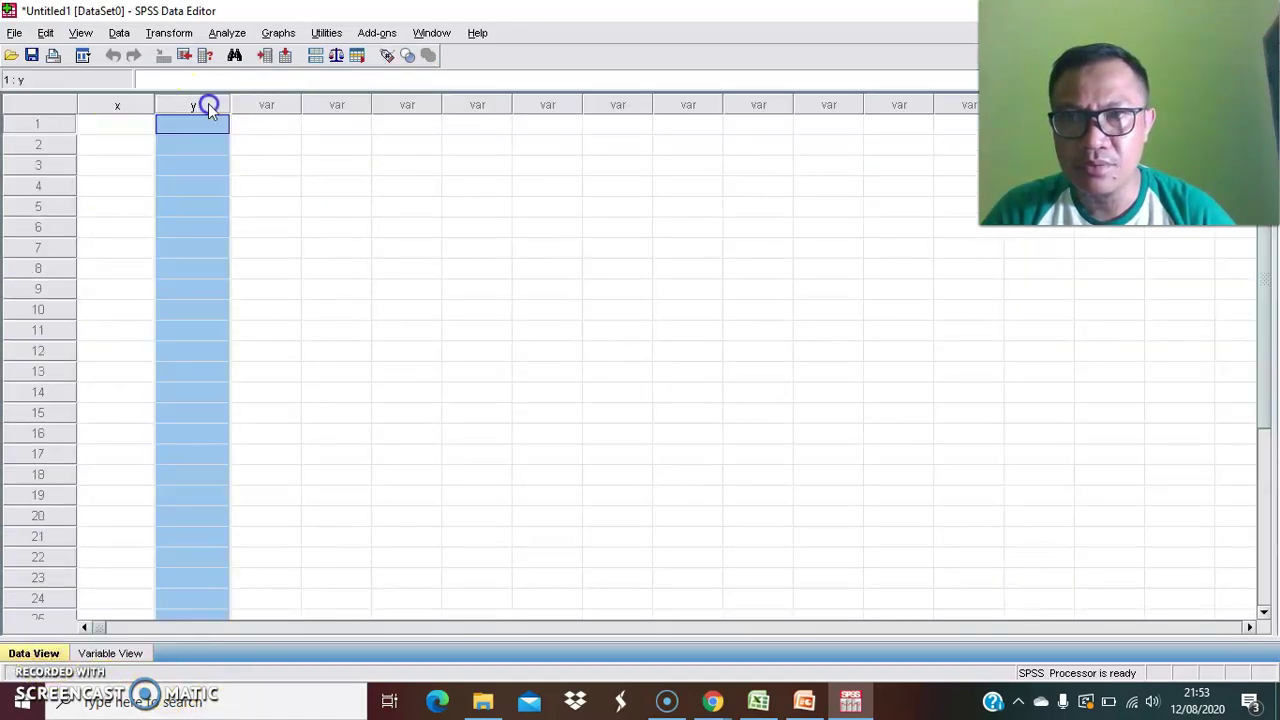
pyautogui.click(289, 185)
# Copy the Pengetahuan Perawat koding values (T10:T59) from the Excel sheet into the x column in SPSS, starting at row 1.
pyautogui.click(115, 123)
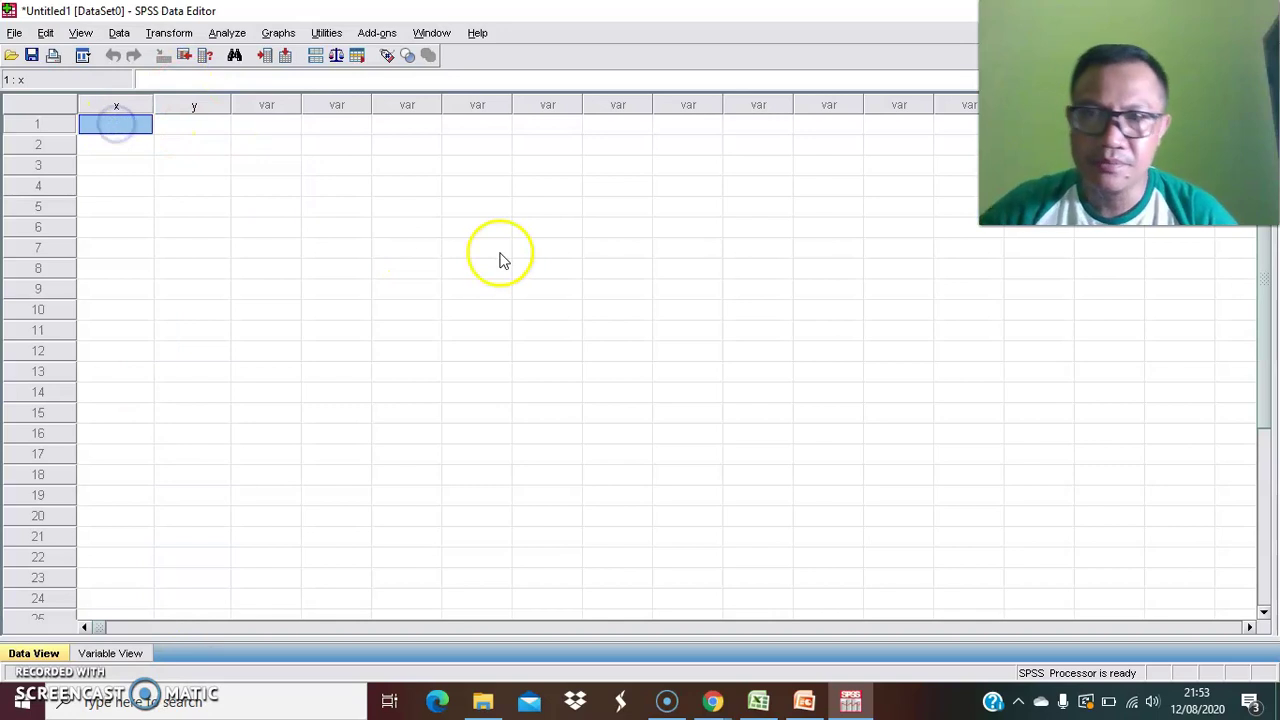
pyautogui.click(758, 700)
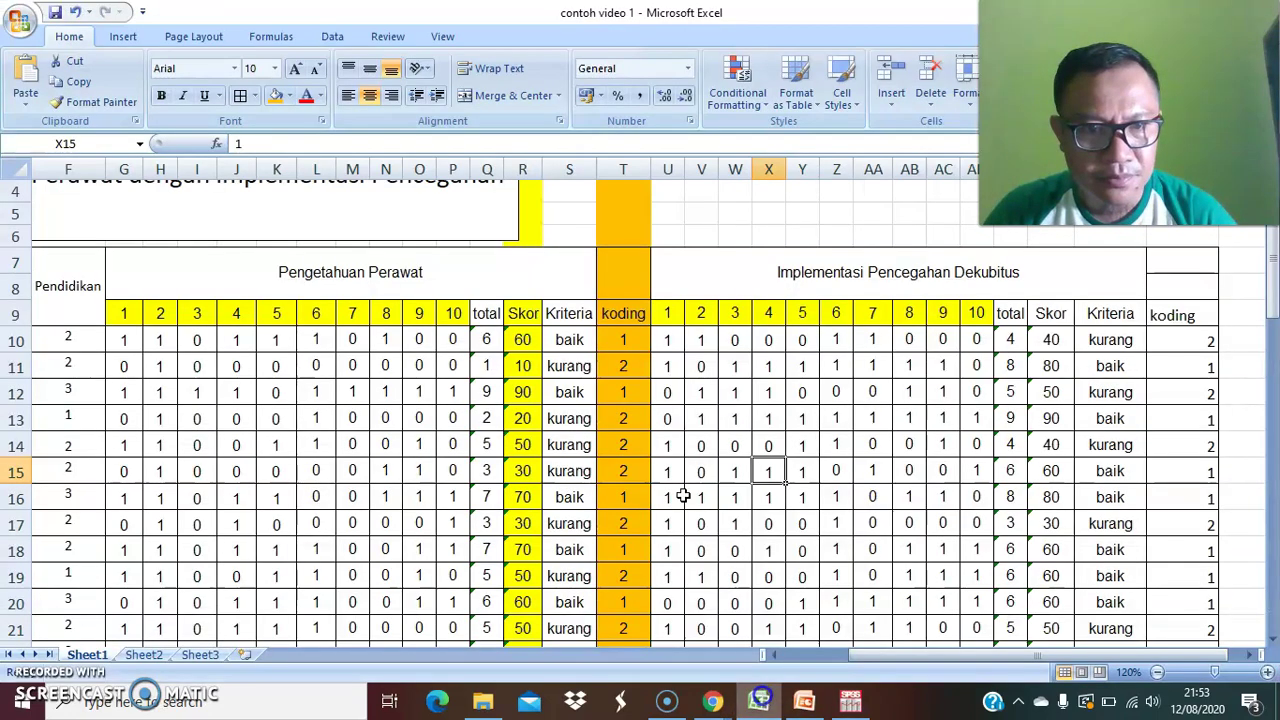
pyautogui.moveTo(629, 340); pyautogui.dragTo(640, 591)
pyautogui.hotkey('ctrl', 'c')
pyautogui.click(864, 705)
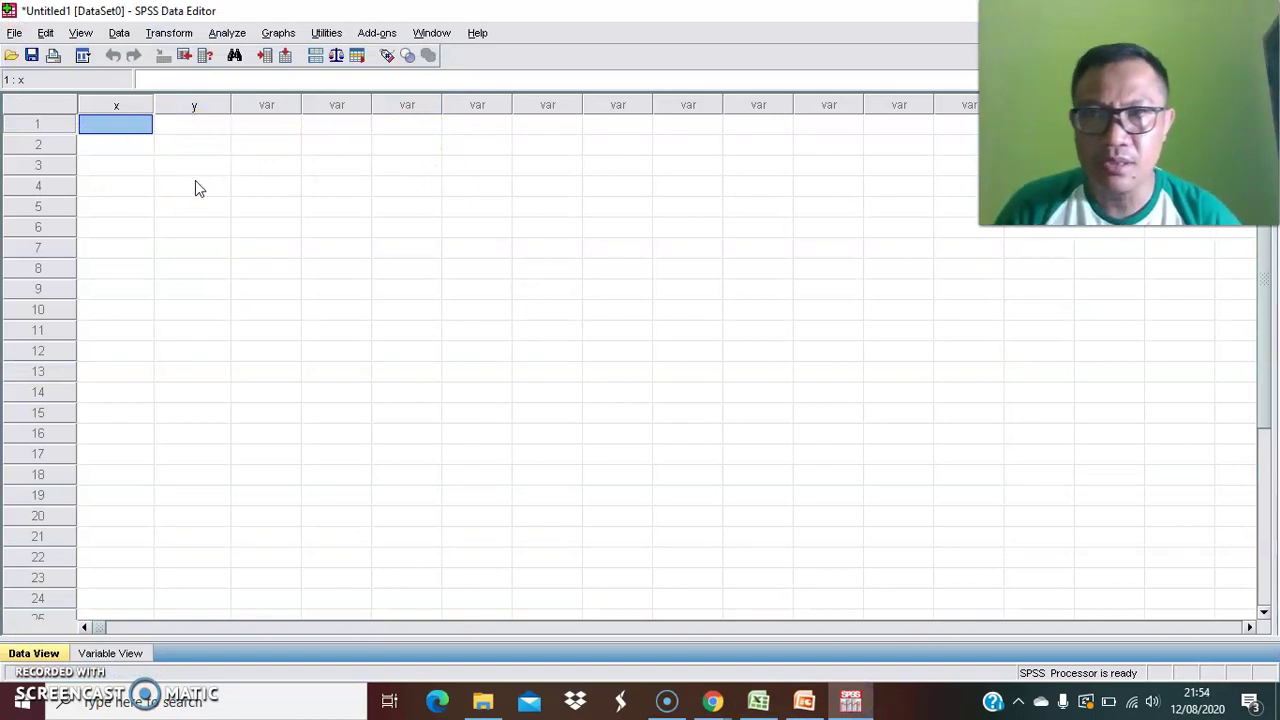
pyautogui.click(145, 127)
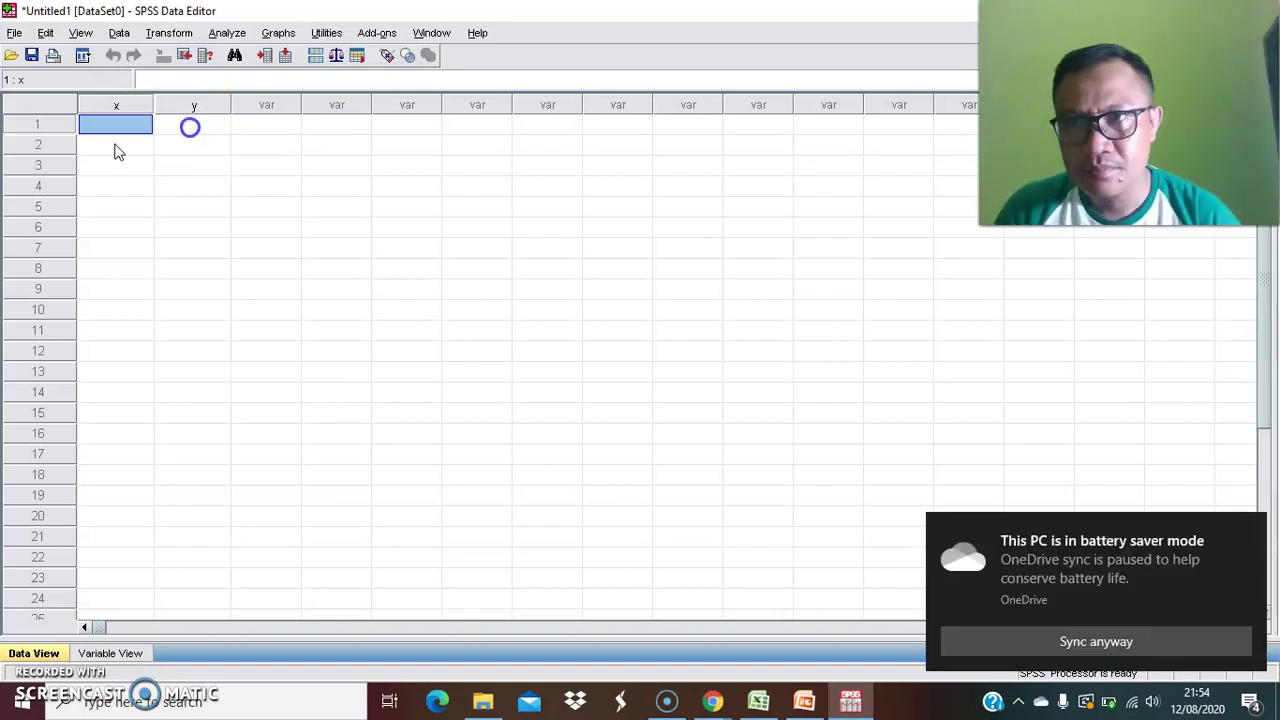
pyautogui.hotkey('ctrl', 'v')
# Copy the Implementasi Pencegahan Dekubitus koding values (AH10:AH59) from the Excel sheet into the y column in SPSS, starting at row 1.
pyautogui.click(189, 163)
pyautogui.click(202, 128)
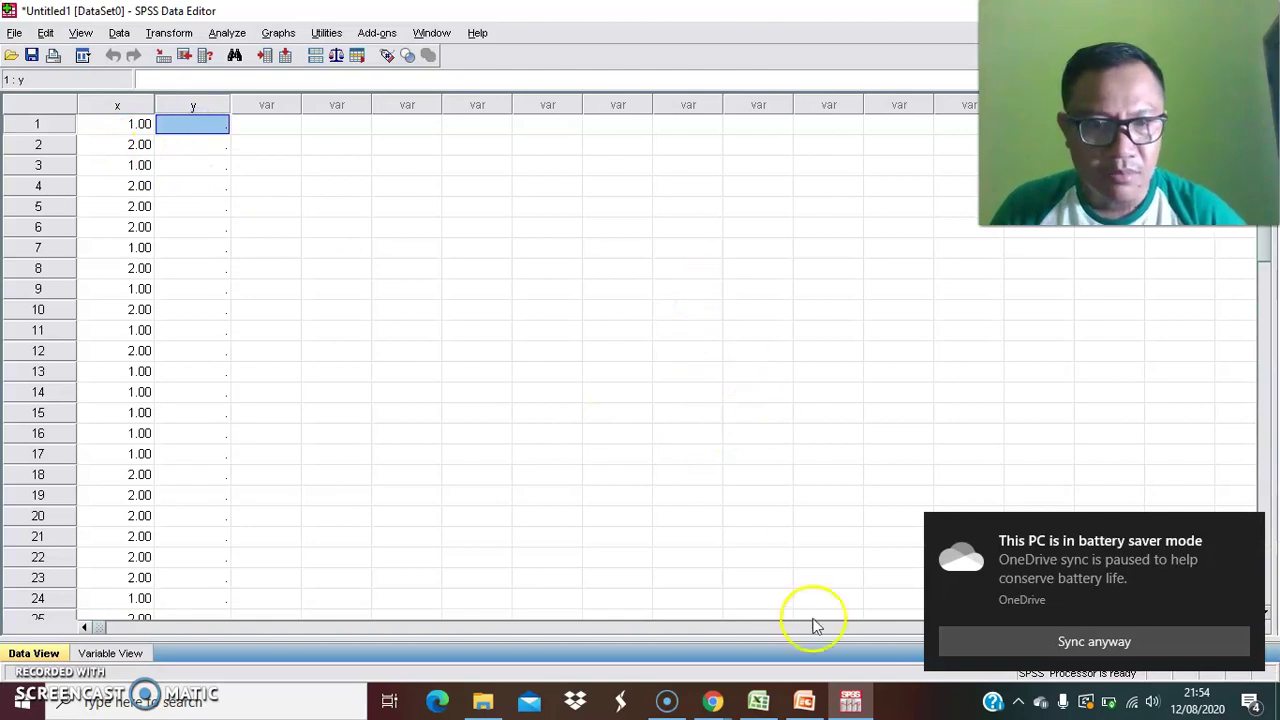
pyautogui.click(758, 700)
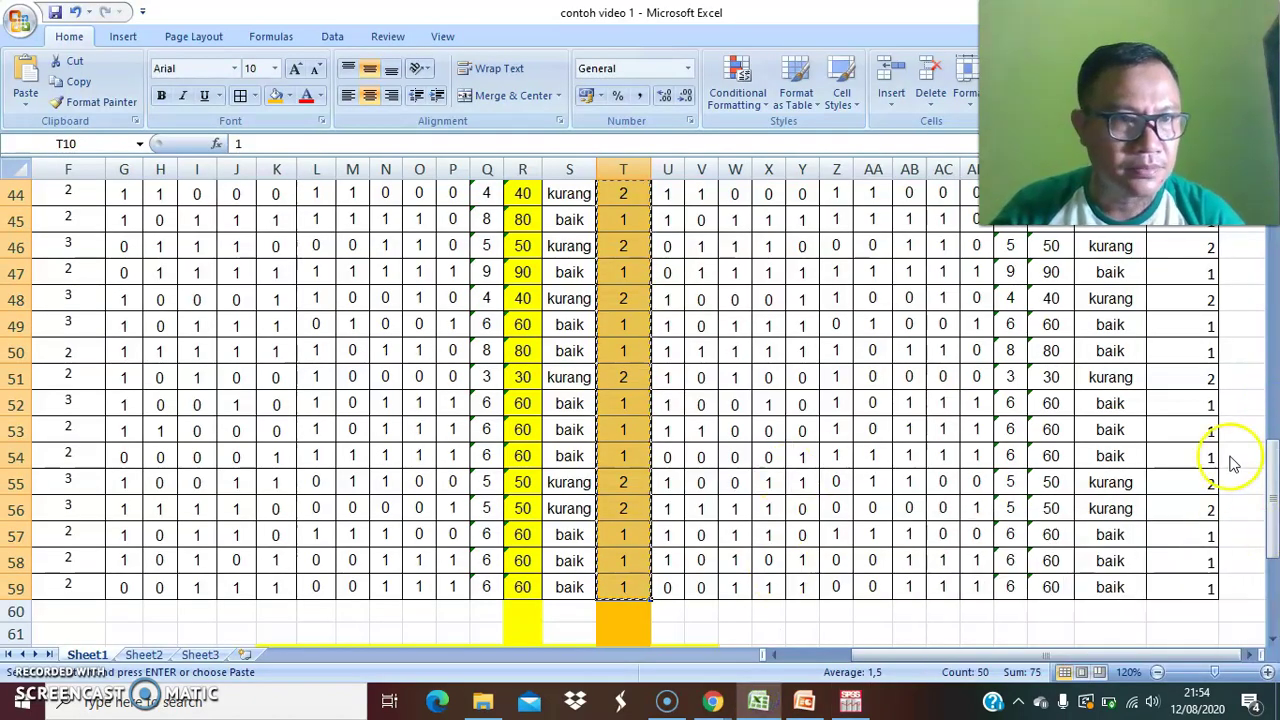
pyautogui.click(1153, 384)
pyautogui.scroll(11, 1153, 384)
pyautogui.moveTo(1157, 514); pyautogui.dragTo(1178, 408)
pyautogui.moveTo(1214, 604)
pyautogui.mouseDown()
pyautogui.moveTo(1233, 606)
pyautogui.moveTo(1203, 596)
pyautogui.mouseUp()
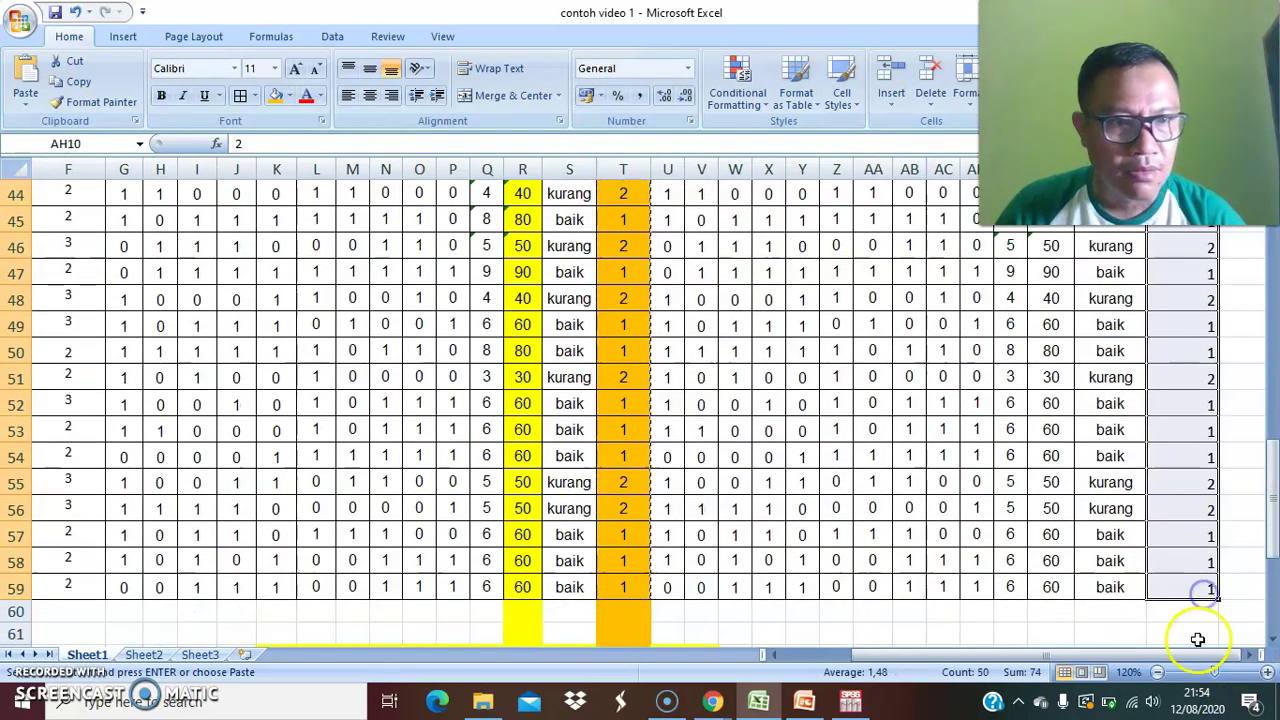
pyautogui.click(850, 701)
pyautogui.click(214, 121)
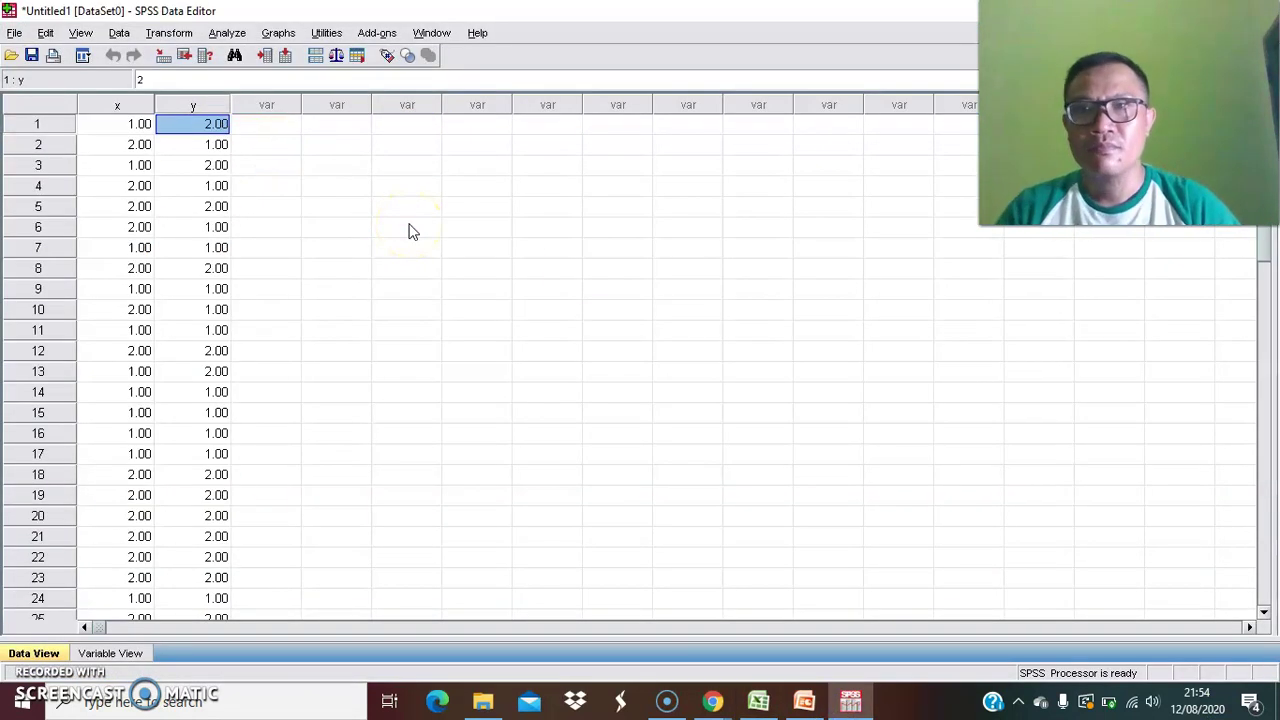
# Check the last rows of the pasted x and y data, including row 50, and return to the first rows.
pyautogui.scroll(-11, 223, 266)
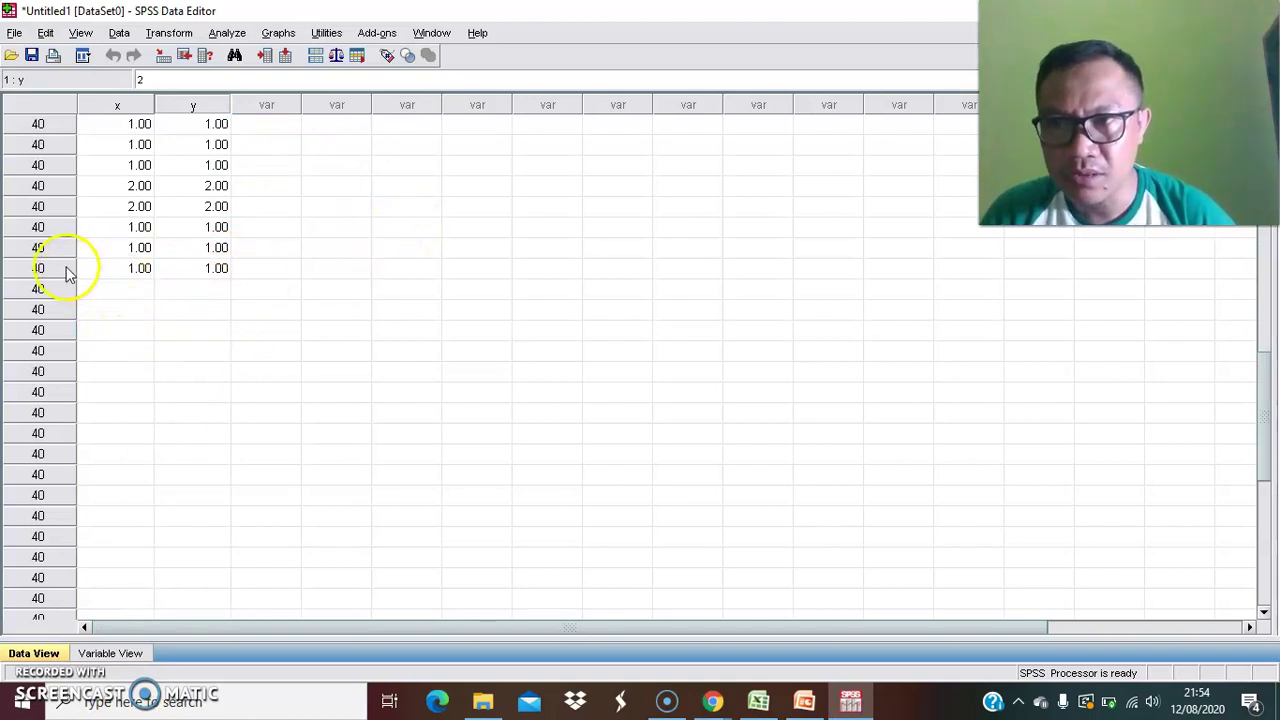
pyautogui.click(128, 266)
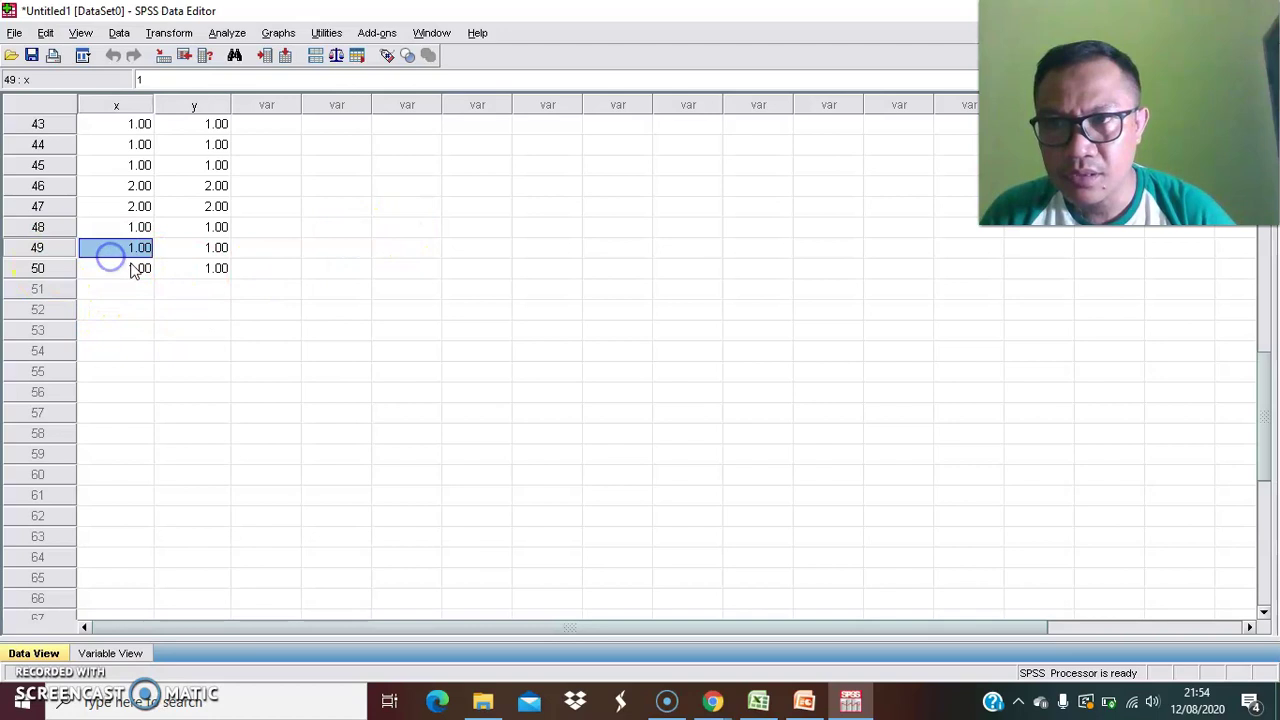
pyautogui.click(194, 268)
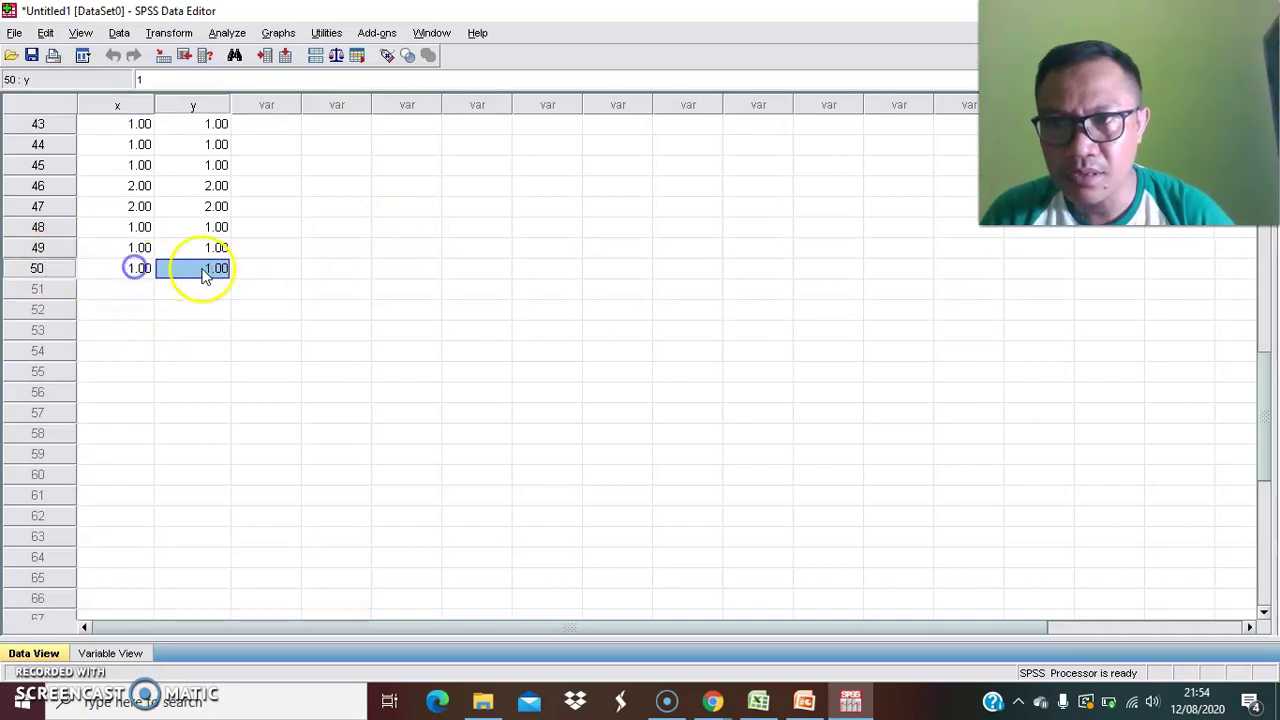
pyautogui.click(340, 272)
pyautogui.scroll(14, 299, 348)
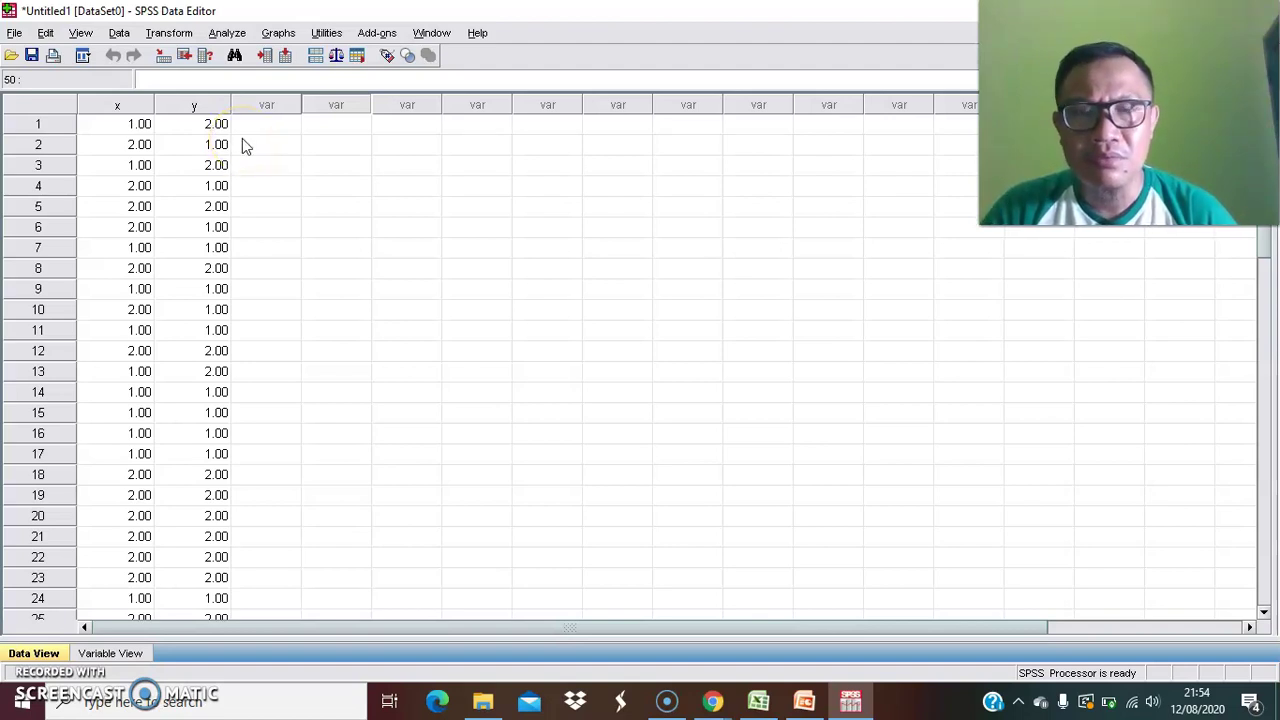
# Start a Frequencies analysis with pengetahuan perawat [x] and implementasi pencegahan dekubitus as its variables.
pyautogui.click(227, 33)
pyautogui.moveTo(243, 62)
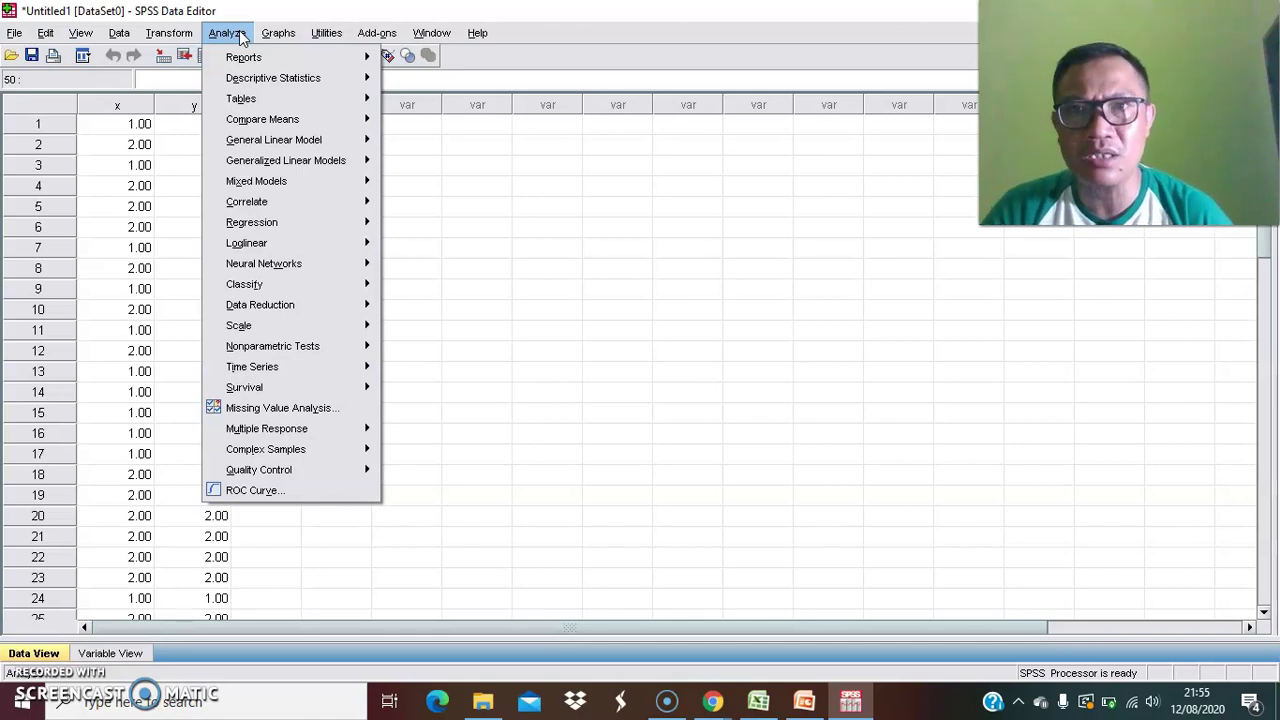
pyautogui.click(278, 80)
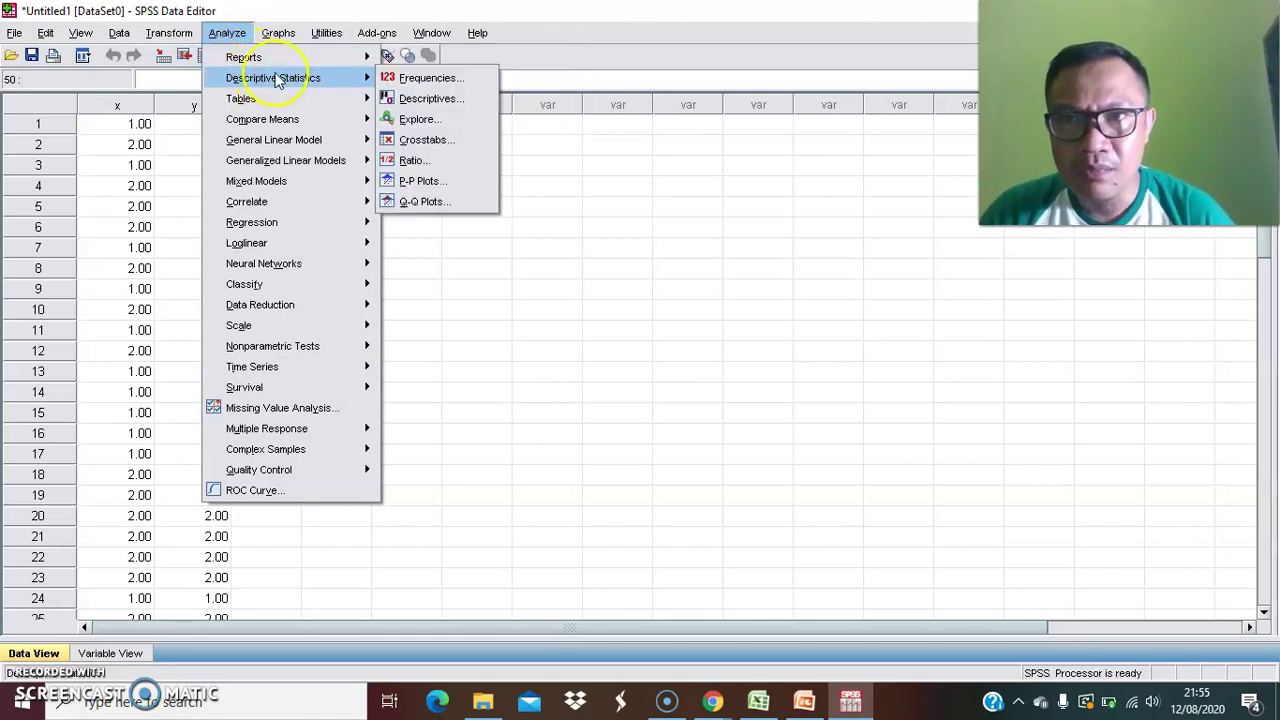
pyautogui.click(440, 77)
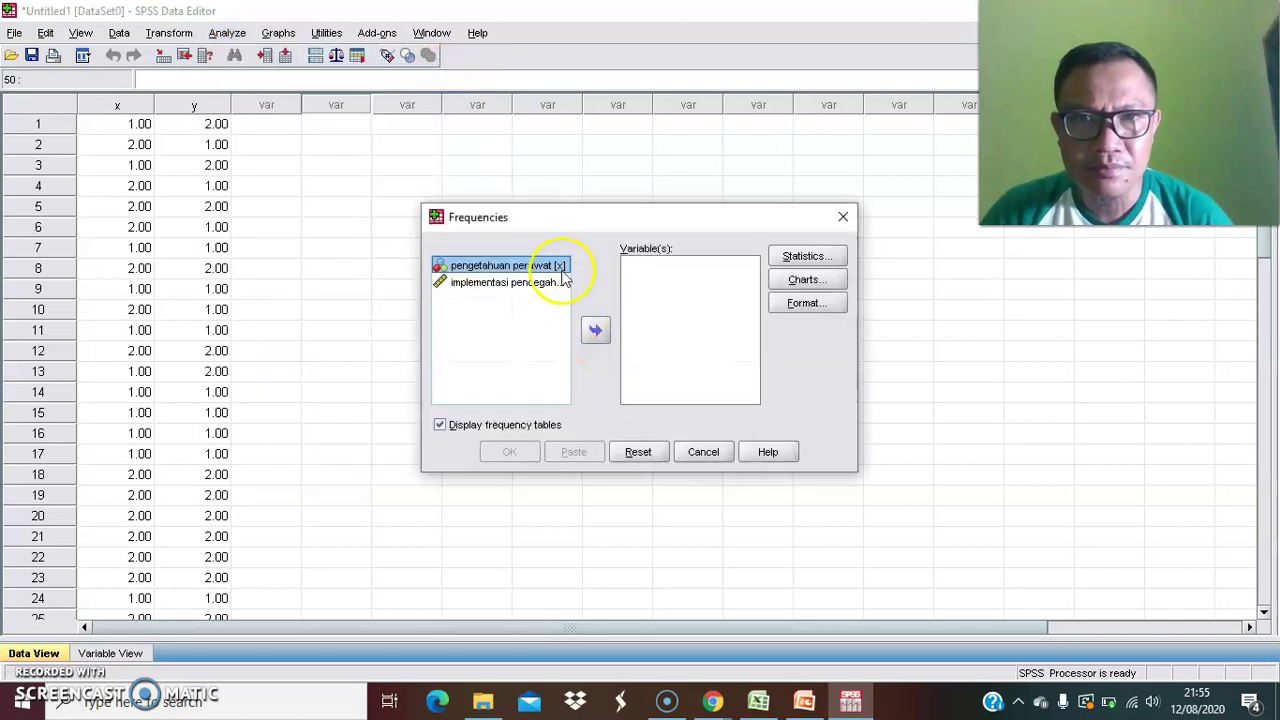
pyautogui.click(482, 287)
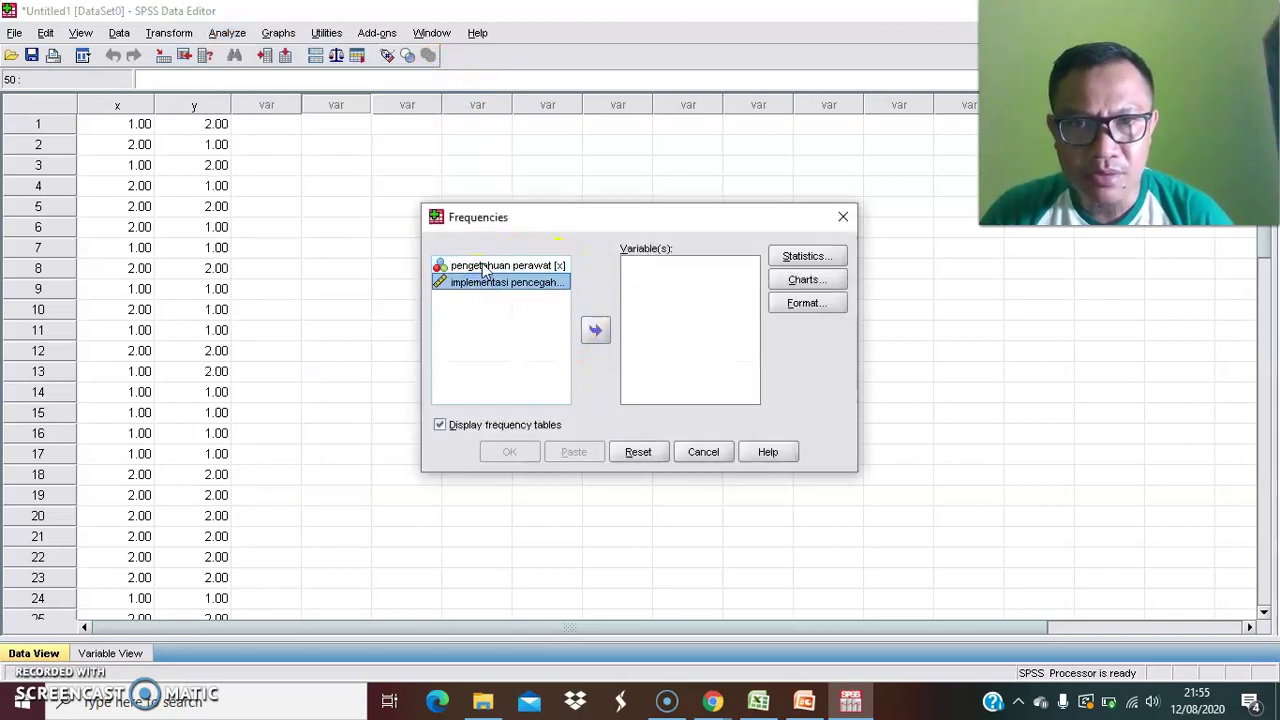
pyautogui.click(483, 268)
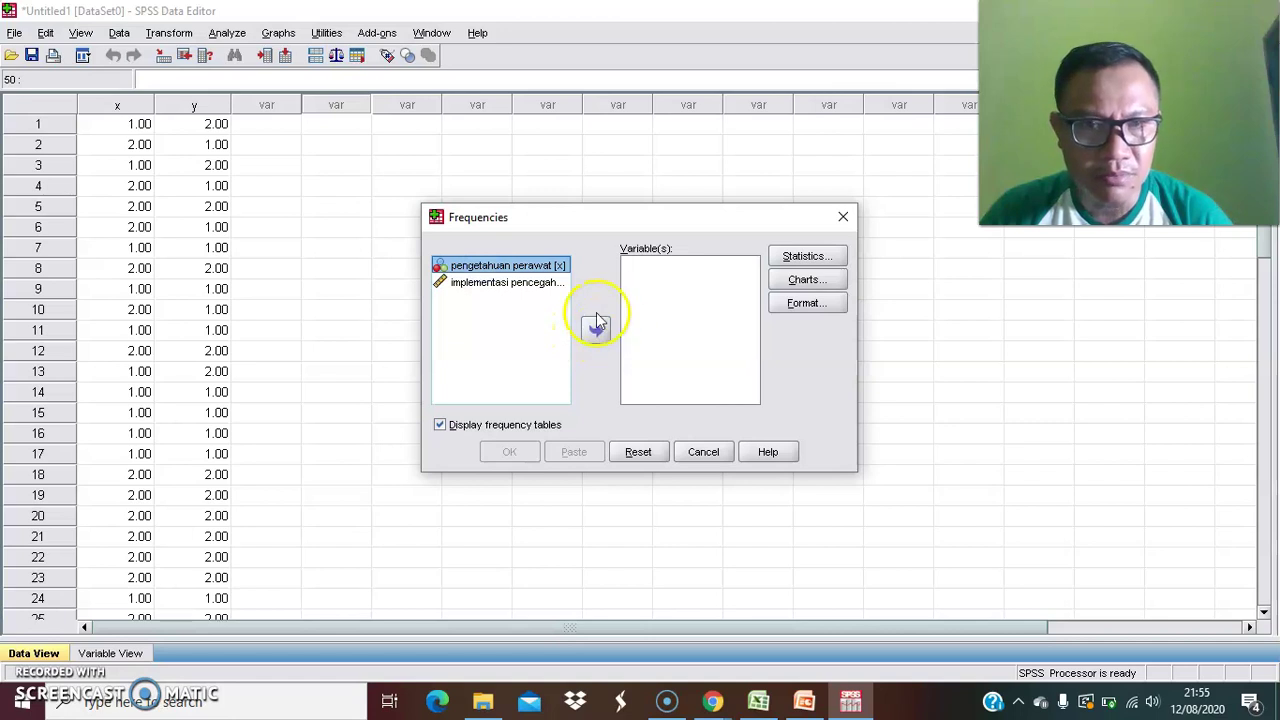
pyautogui.click(597, 337)
pyautogui.click(514, 266)
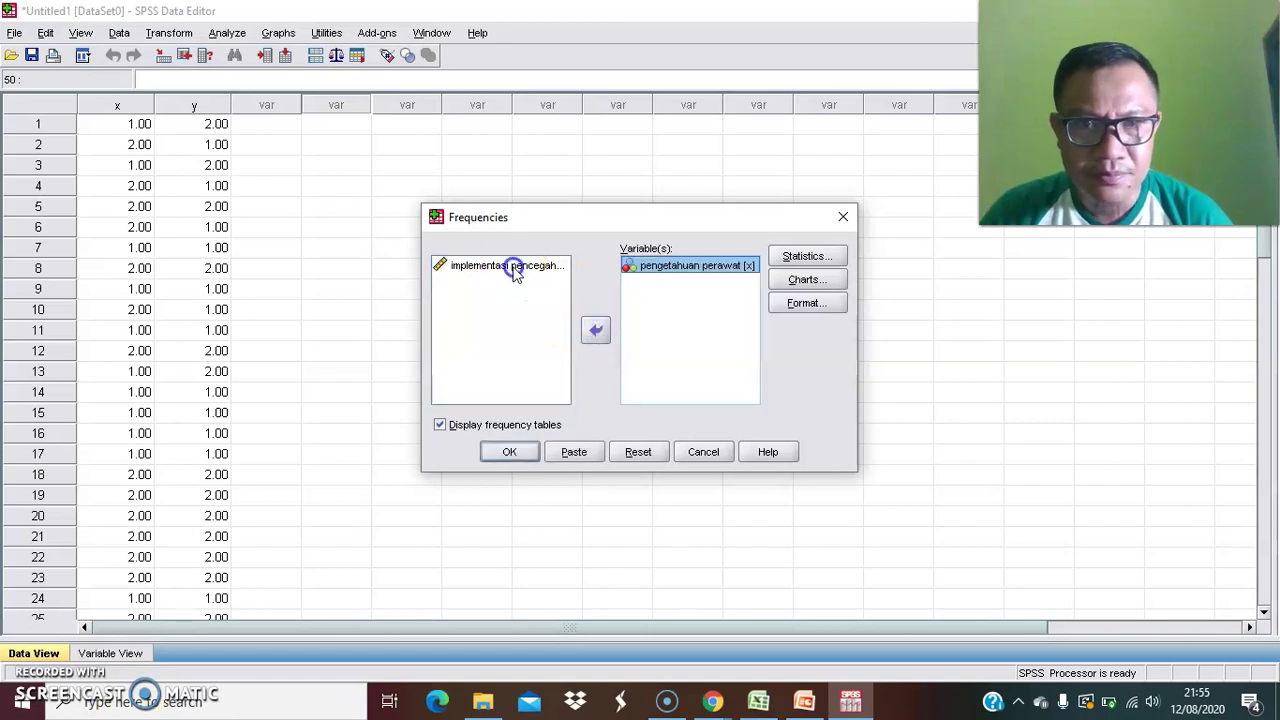
pyautogui.click(591, 330)
# Request quartiles, cut points for 5 equal groups and the 95th percentile in the Frequencies statistics.
pyautogui.click(825, 256)
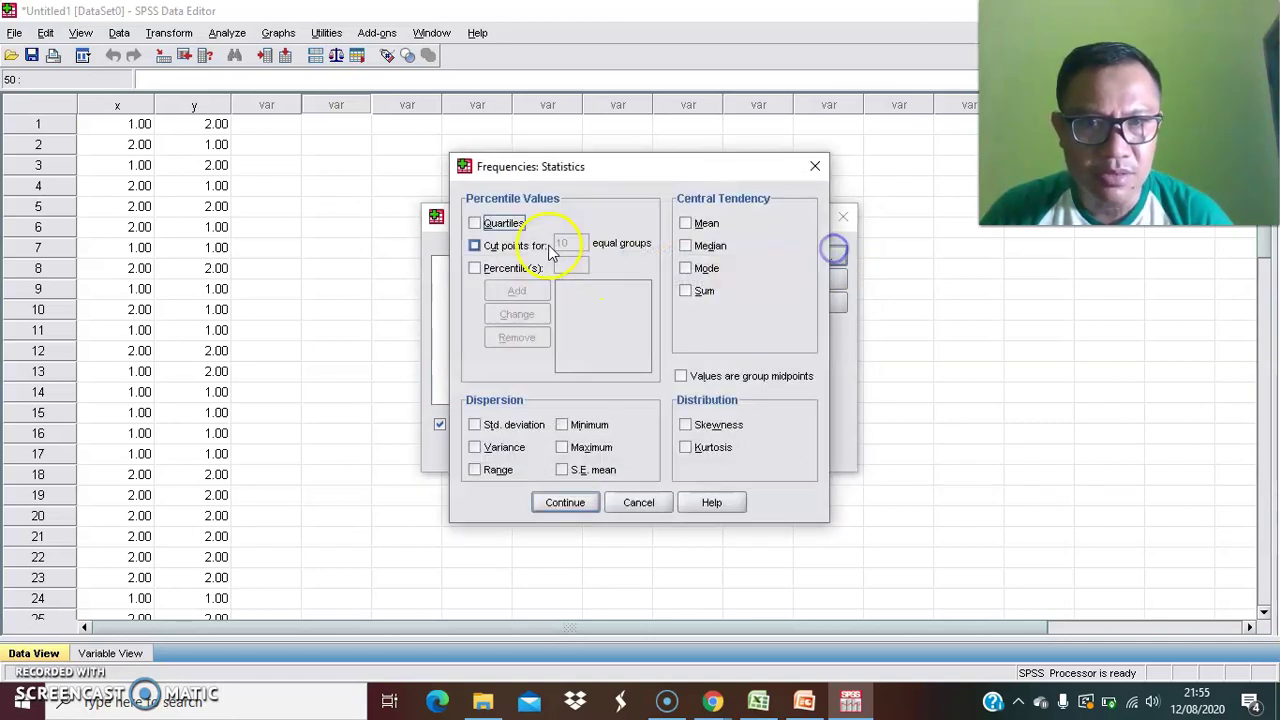
pyautogui.click(516, 228)
pyautogui.click(525, 246)
pyautogui.click(512, 268)
pyautogui.click(578, 264)
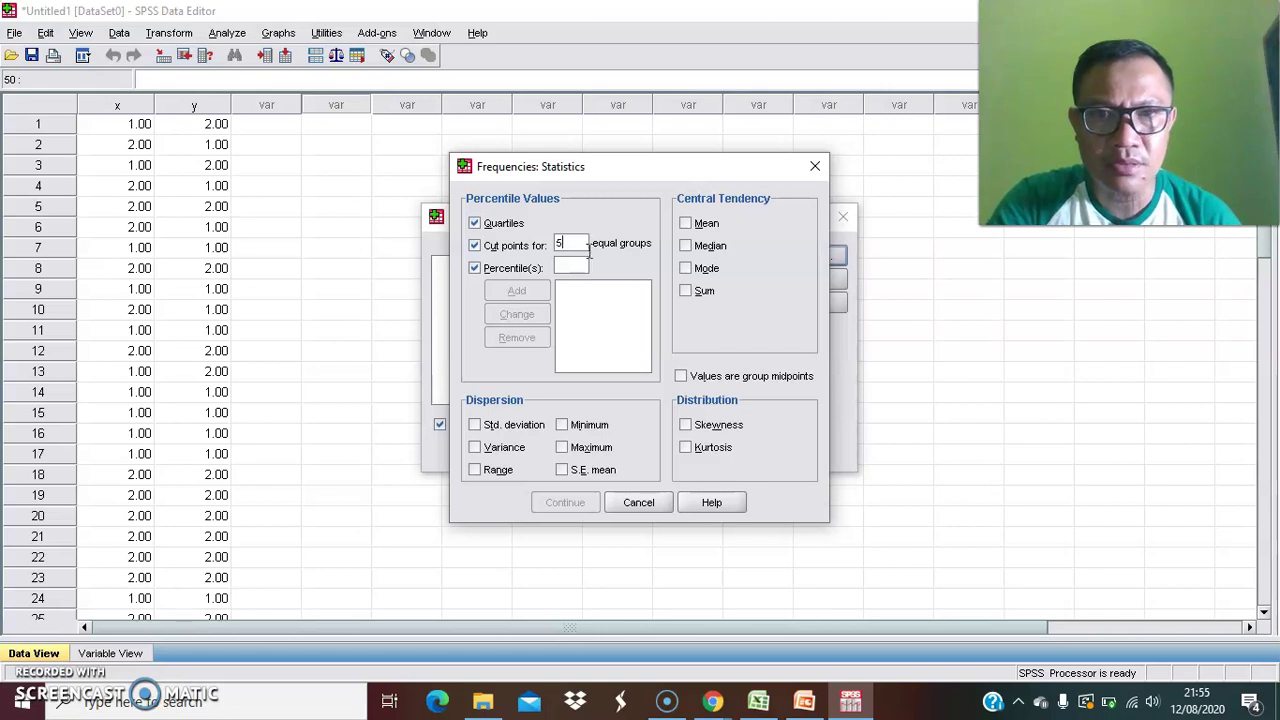
pyautogui.write('95')
pyautogui.click(518, 293)
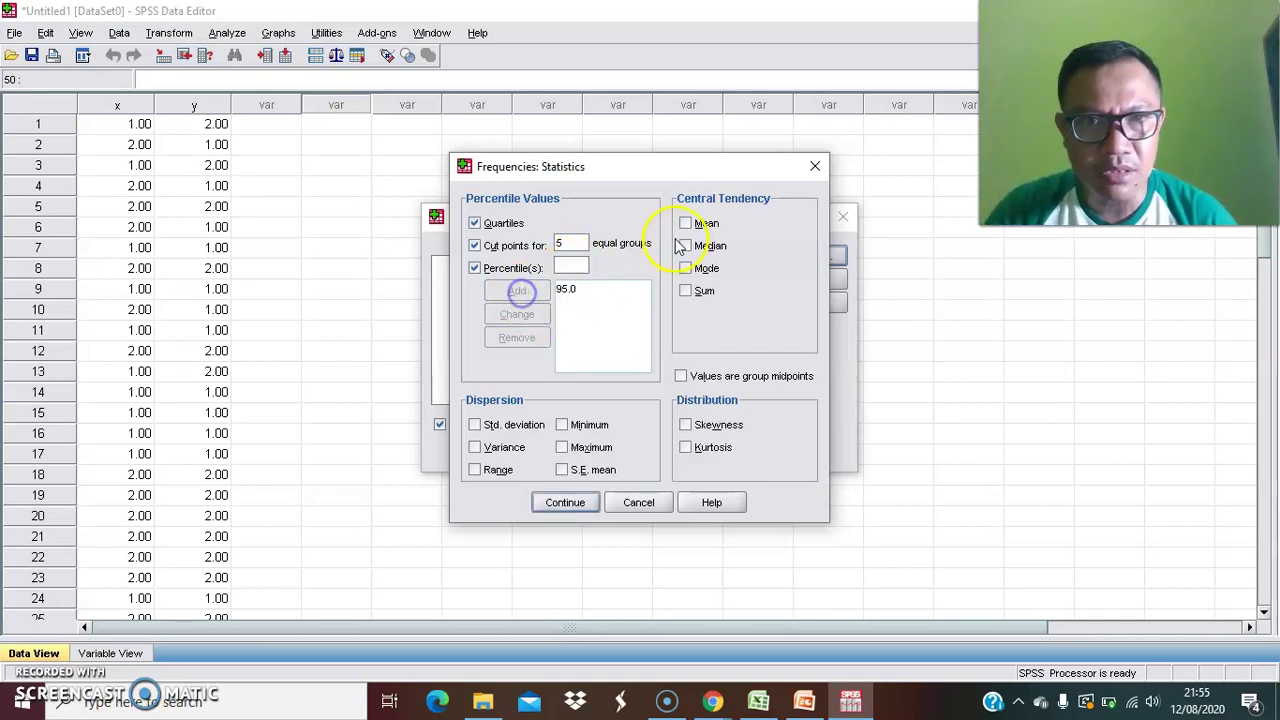
# Include mean, median, standard deviation, minimum and maximum in the statistics and run the frequency analysis.
pyautogui.click(538, 425)
pyautogui.click(586, 425)
pyautogui.click(705, 223)
pyautogui.click(710, 245)
pyautogui.click(594, 447)
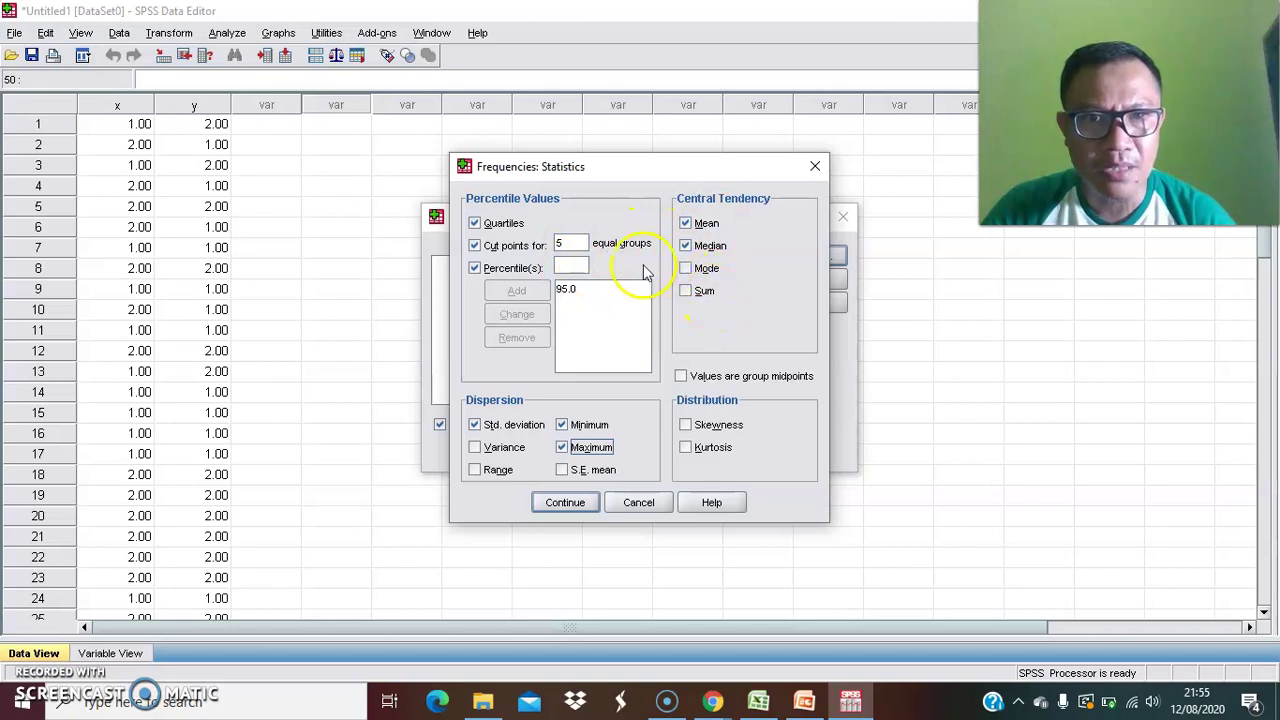
pyautogui.click(580, 505)
pyautogui.click(522, 450)
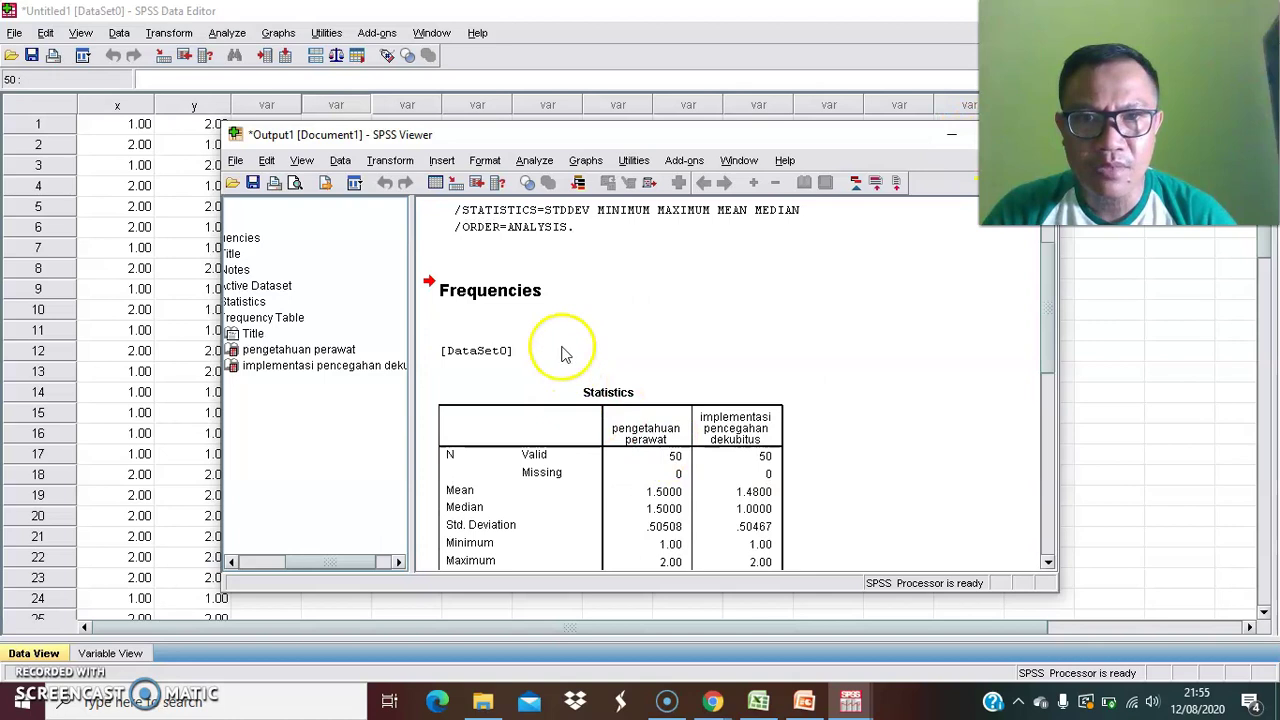
# Examine the Statistics table and the frequency tables of both variables in the output.
pyautogui.scroll(-3, 565, 355)
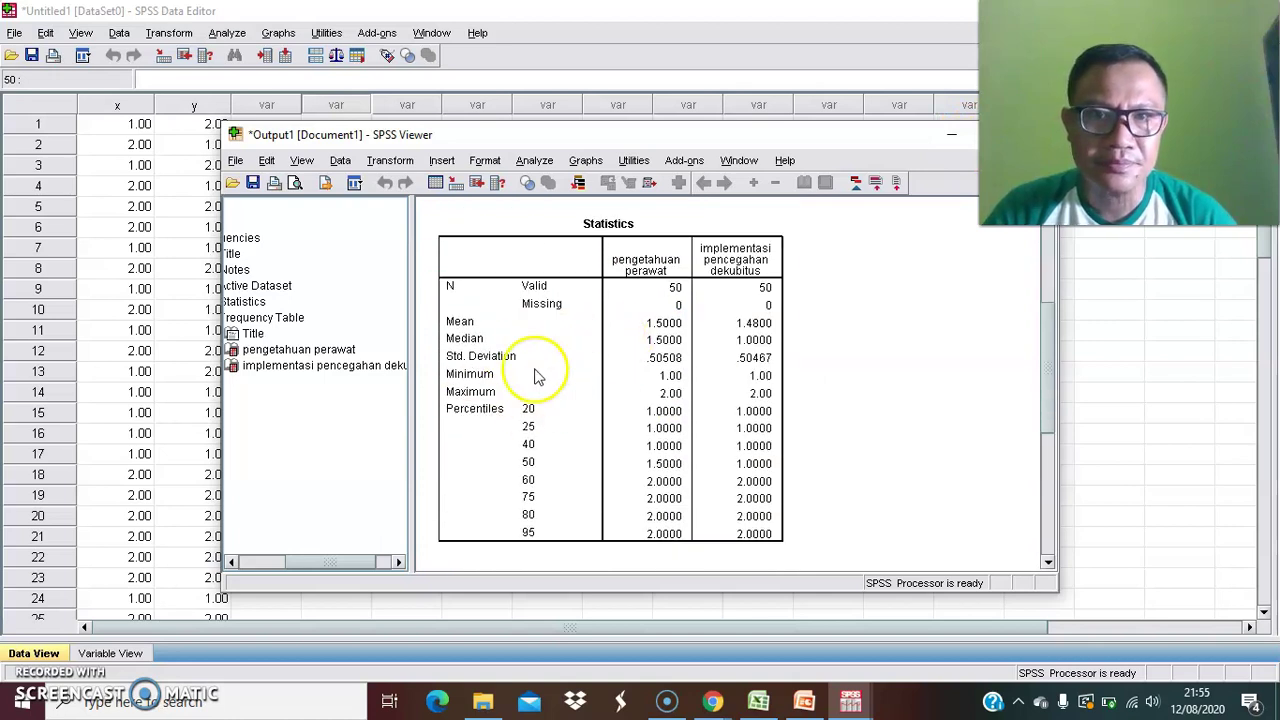
pyautogui.scroll(-6, 543, 372)
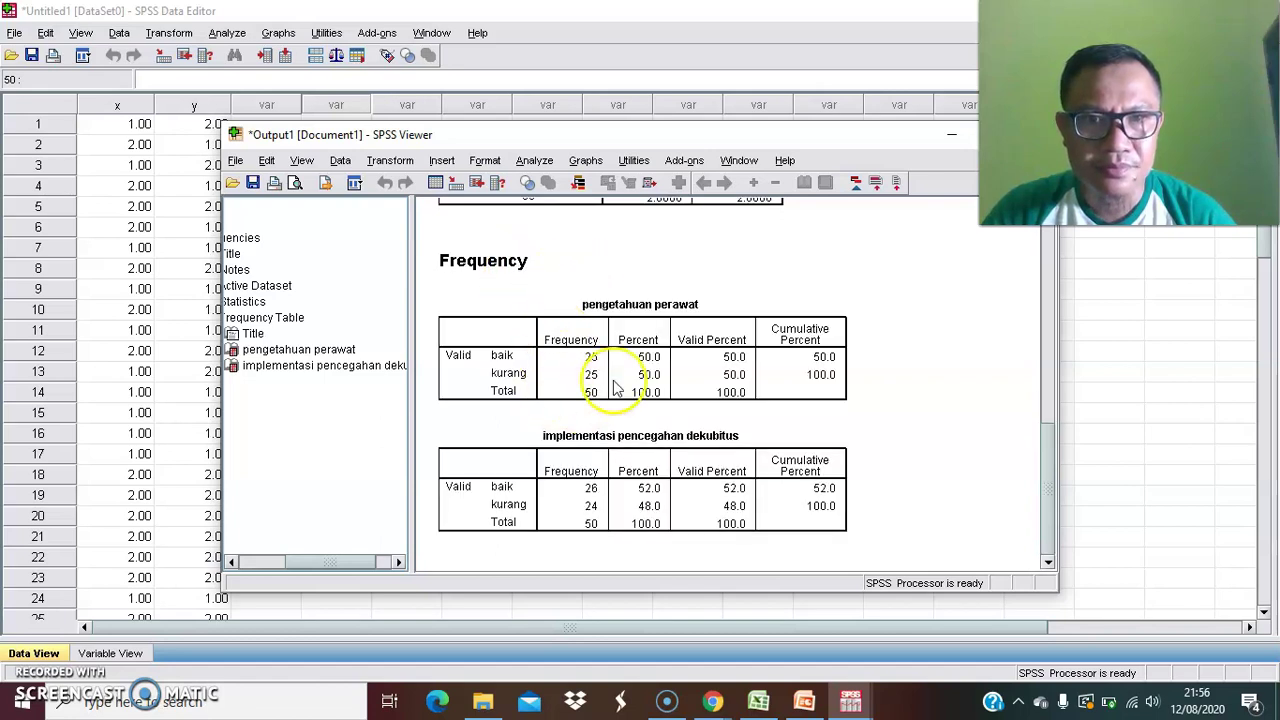
pyautogui.scroll(3, 688, 428)
pyautogui.scroll(-3, 677, 417)
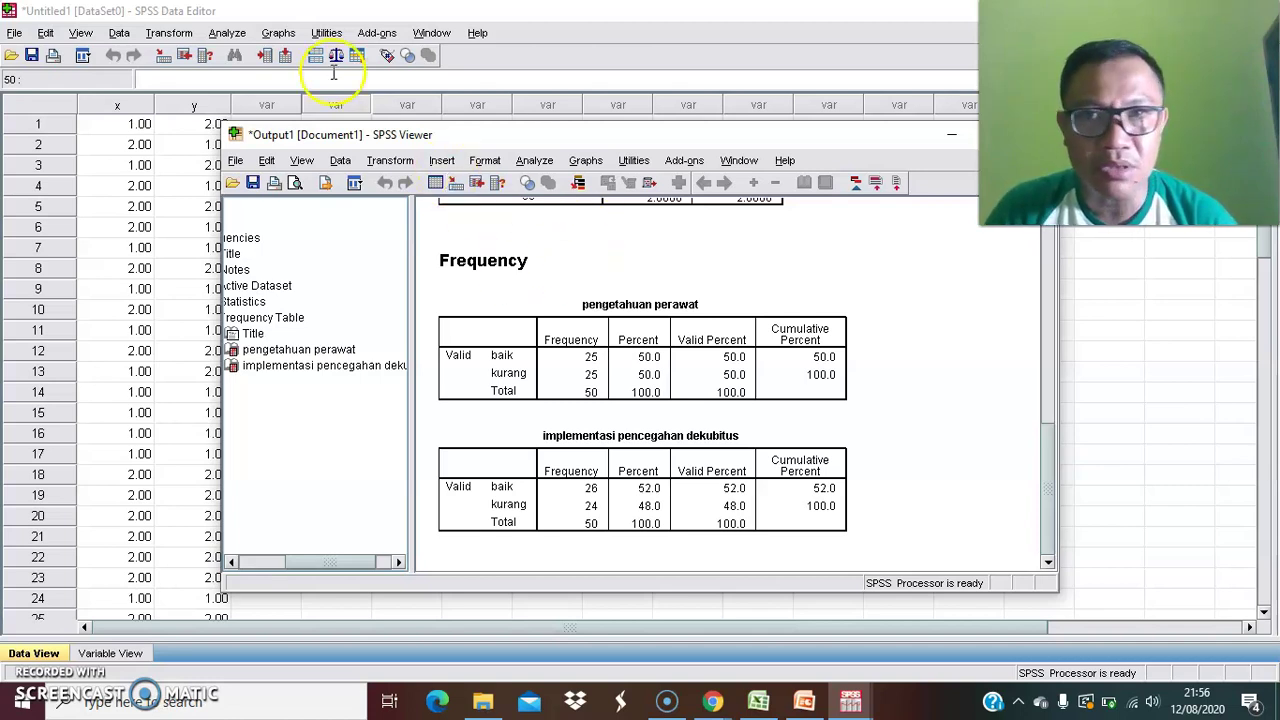
# Start a Crosstabs analysis with pengetahuan perawat [x] as the row and implementasi pencegahan dekubitus as the column variable.
pyautogui.click(240, 35)
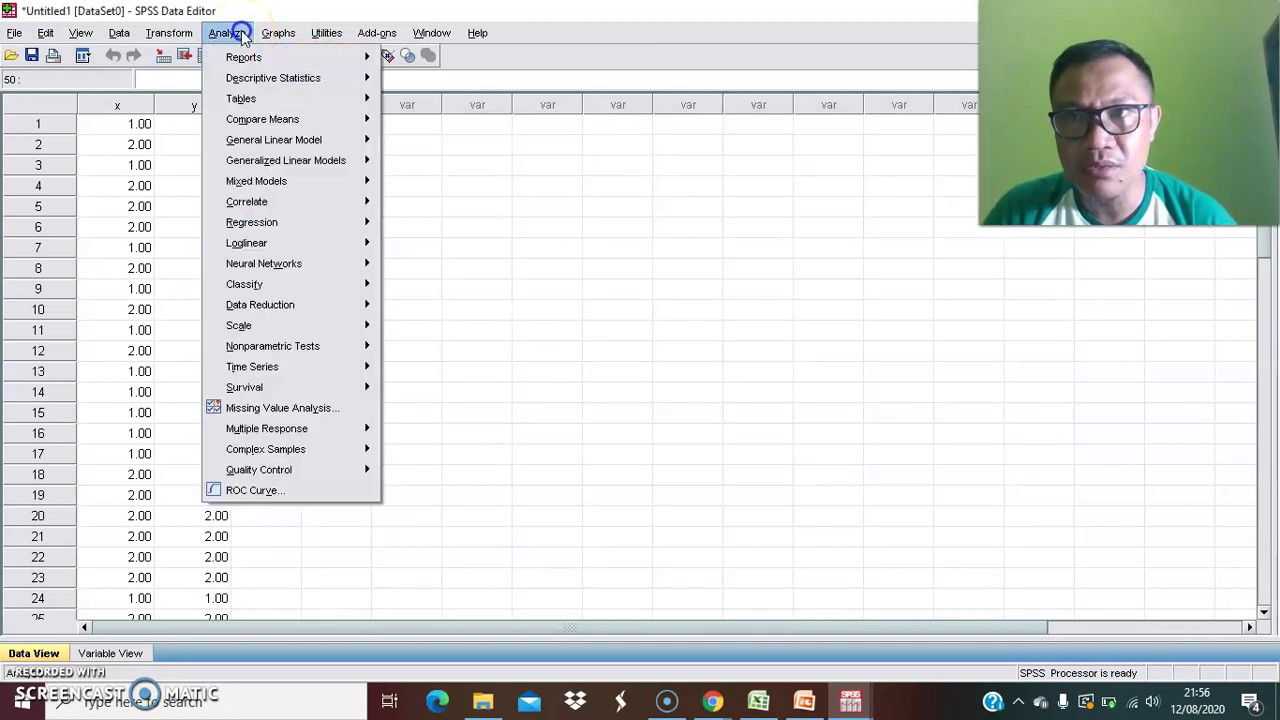
pyautogui.moveTo(285, 88)
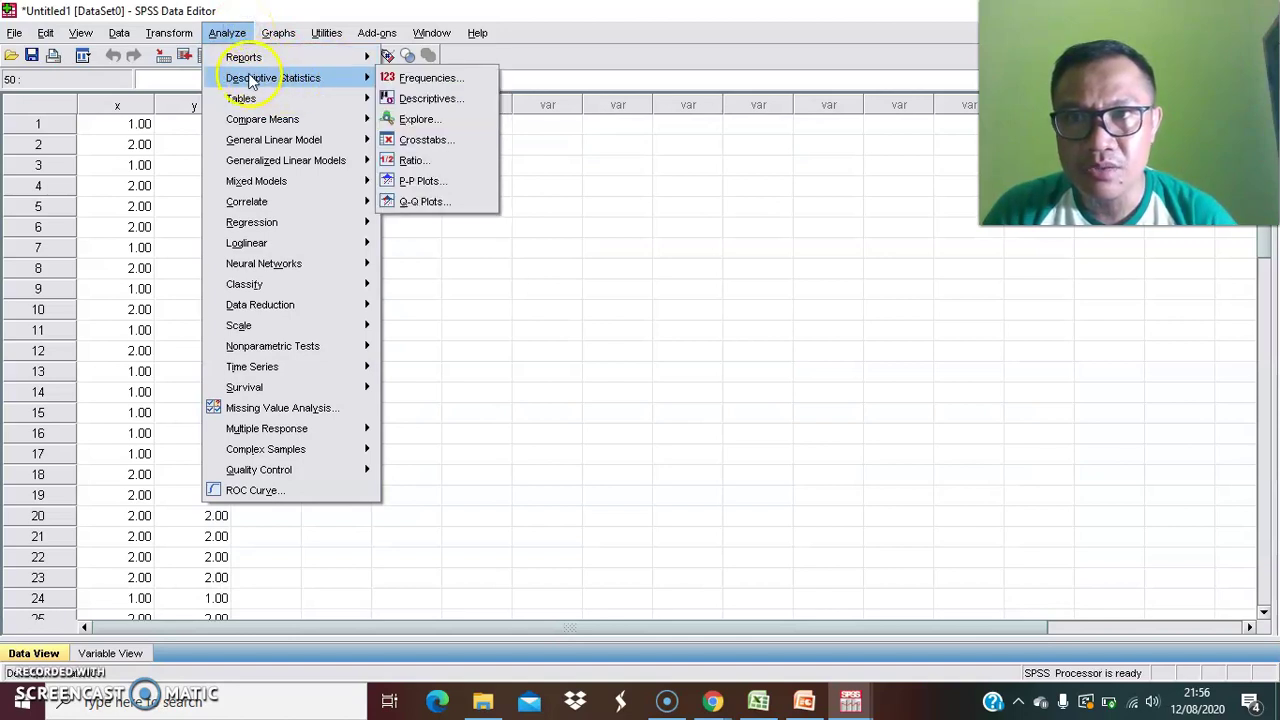
pyautogui.click(437, 141)
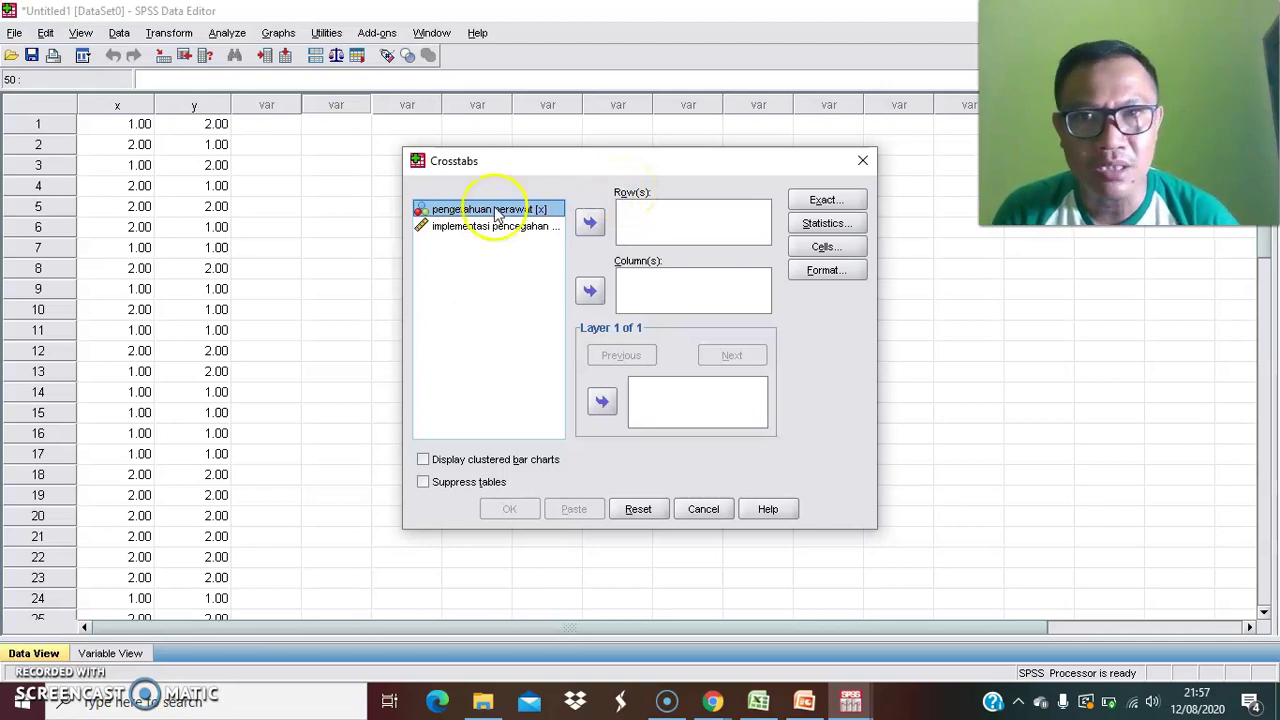
pyautogui.click(590, 224)
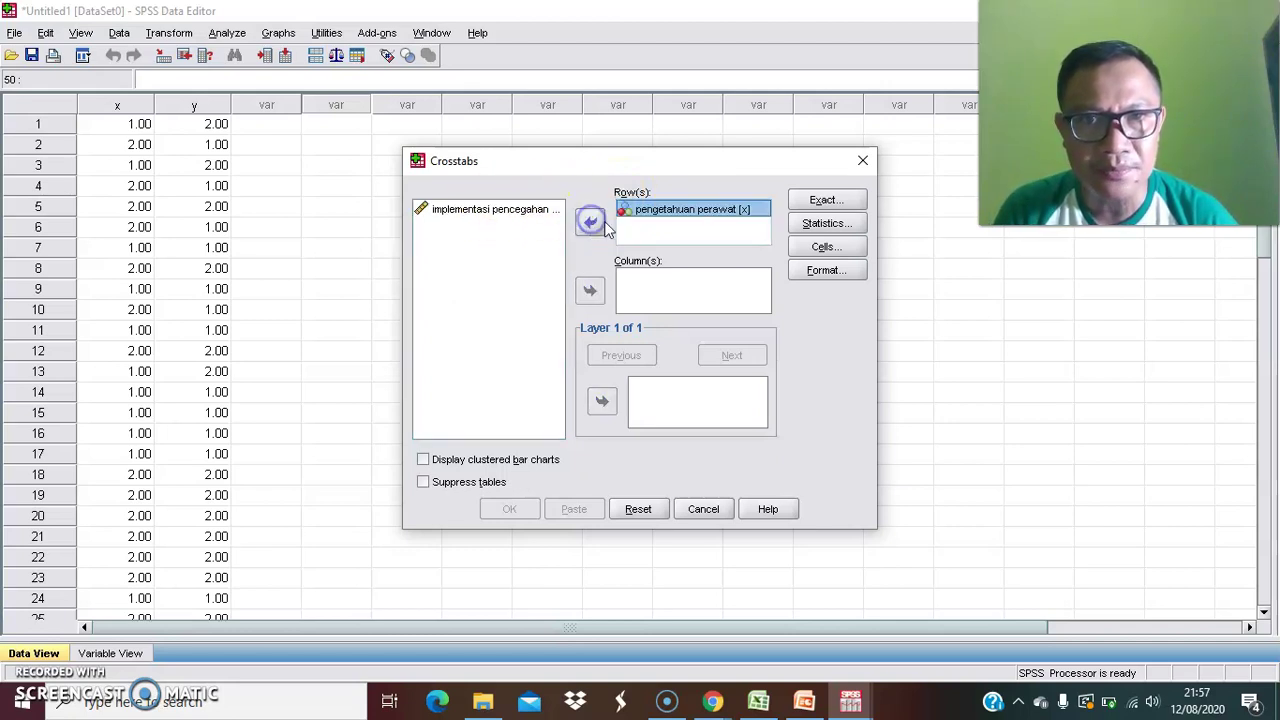
pyautogui.click(503, 215)
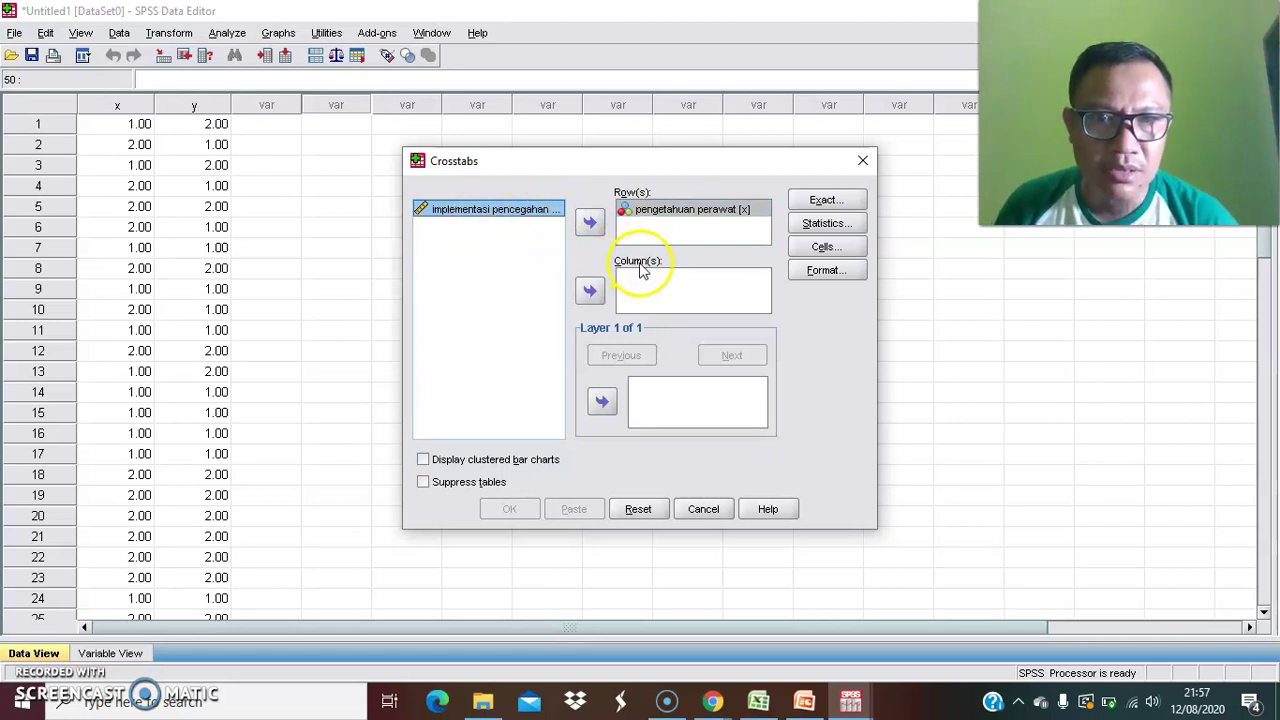
pyautogui.click(590, 290)
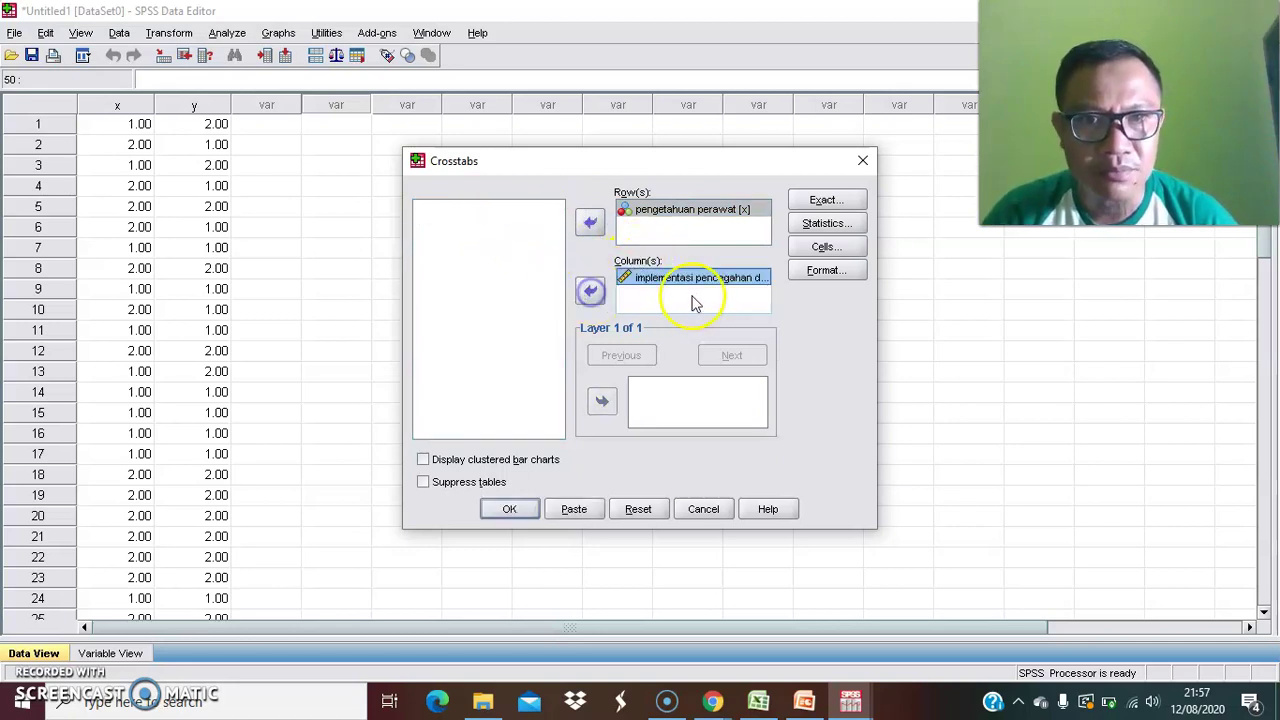
# Request Chi-square and Phi and Cramer's V in the Crosstabs statistics.
pyautogui.click(822, 225)
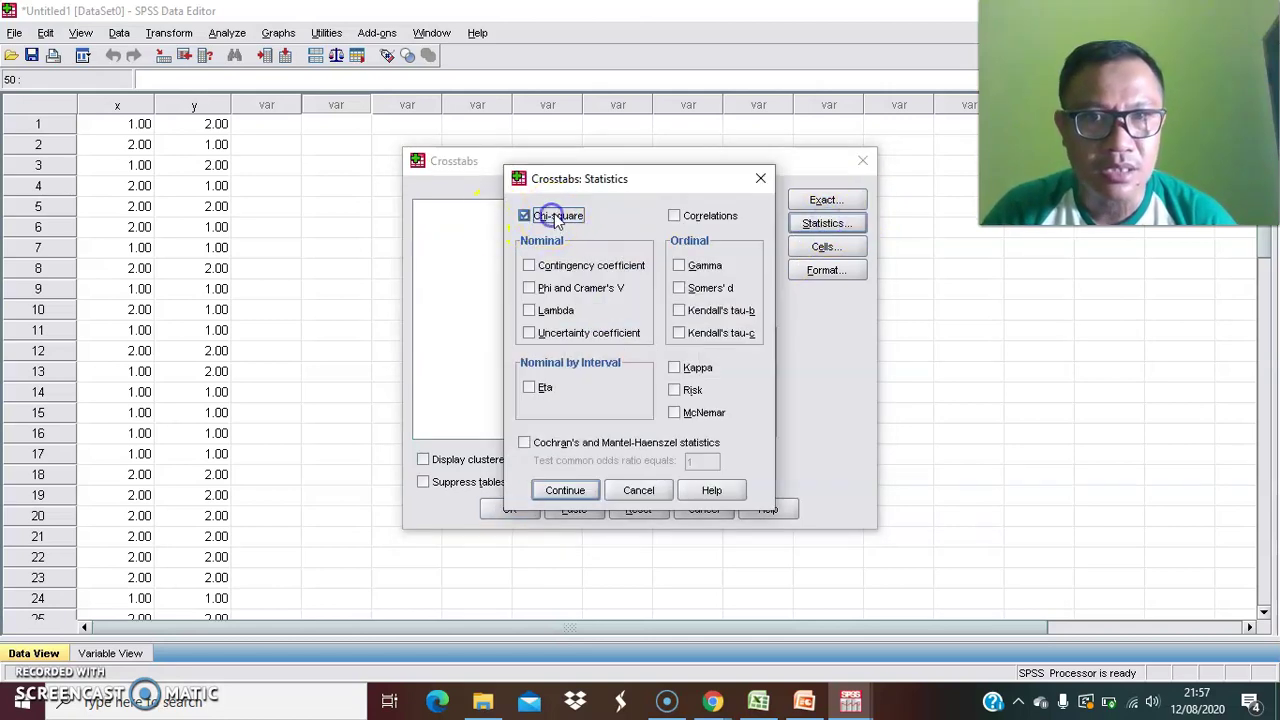
pyautogui.click(529, 289)
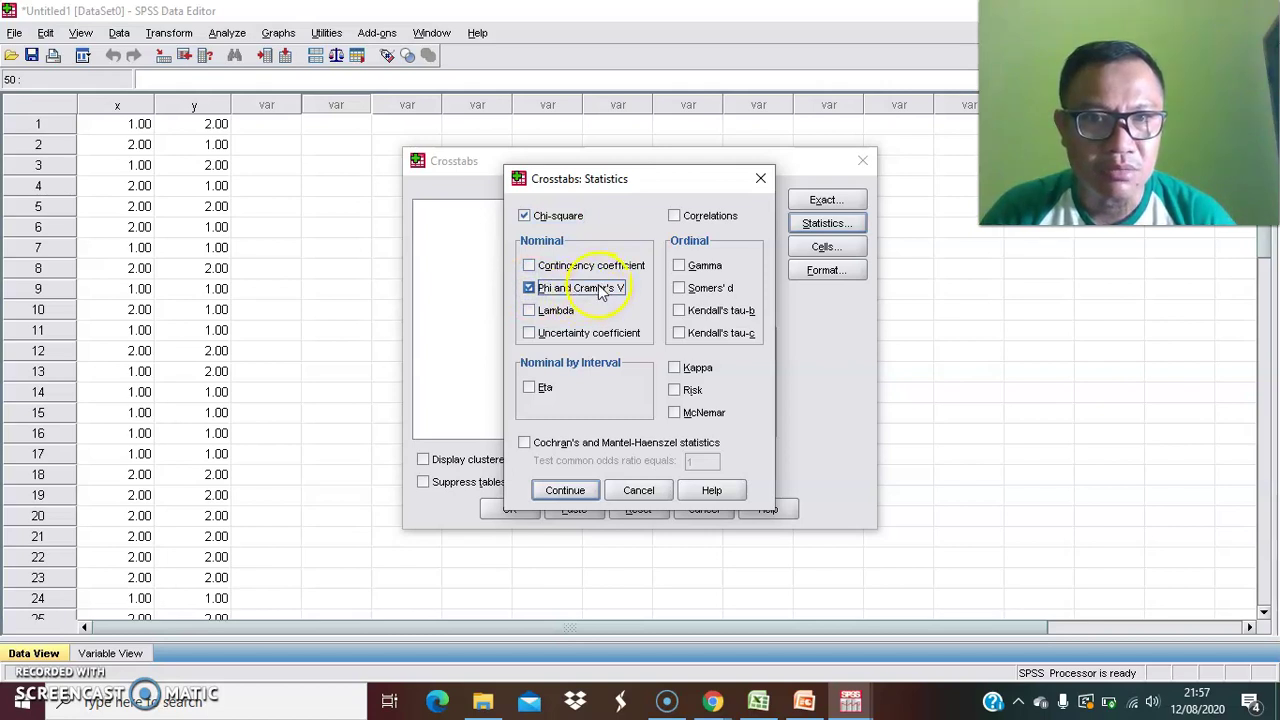
pyautogui.click(595, 497)
# Display expected counts and row percentages in the crosstab cells alongside the observed counts, and run the analysis.
pyautogui.click(815, 250)
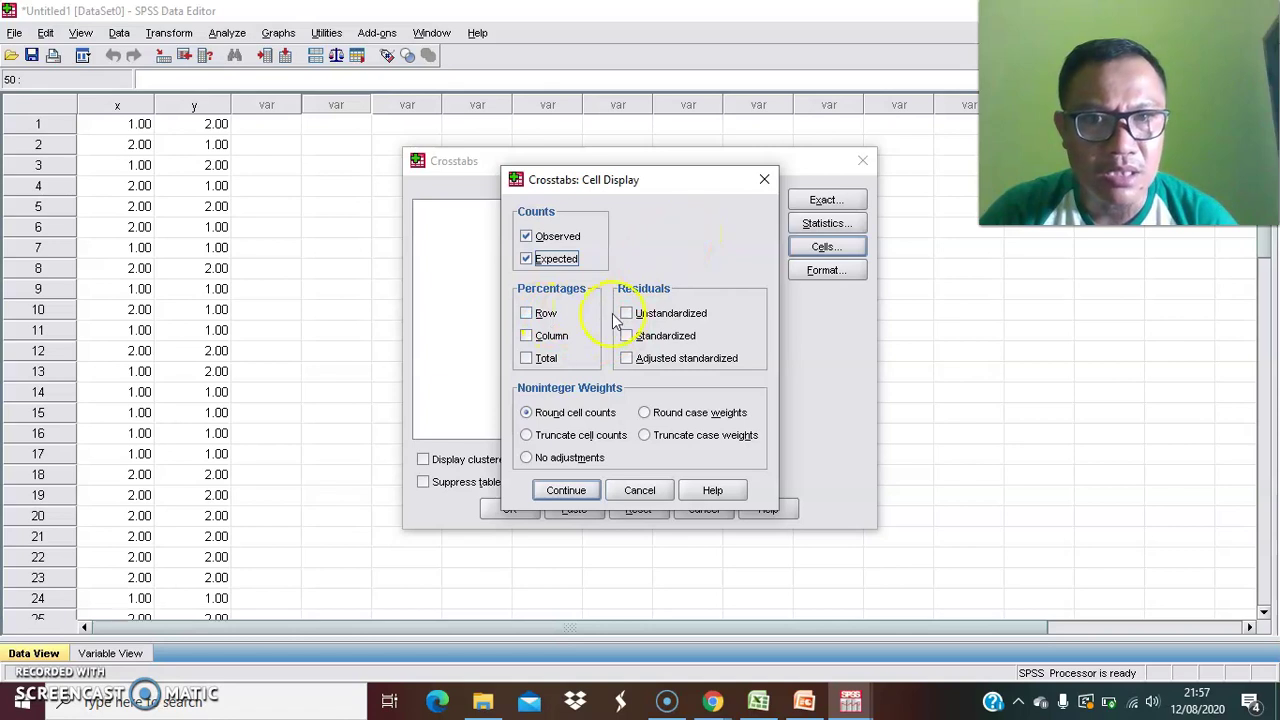
pyautogui.click(526, 314)
pyautogui.click(585, 486)
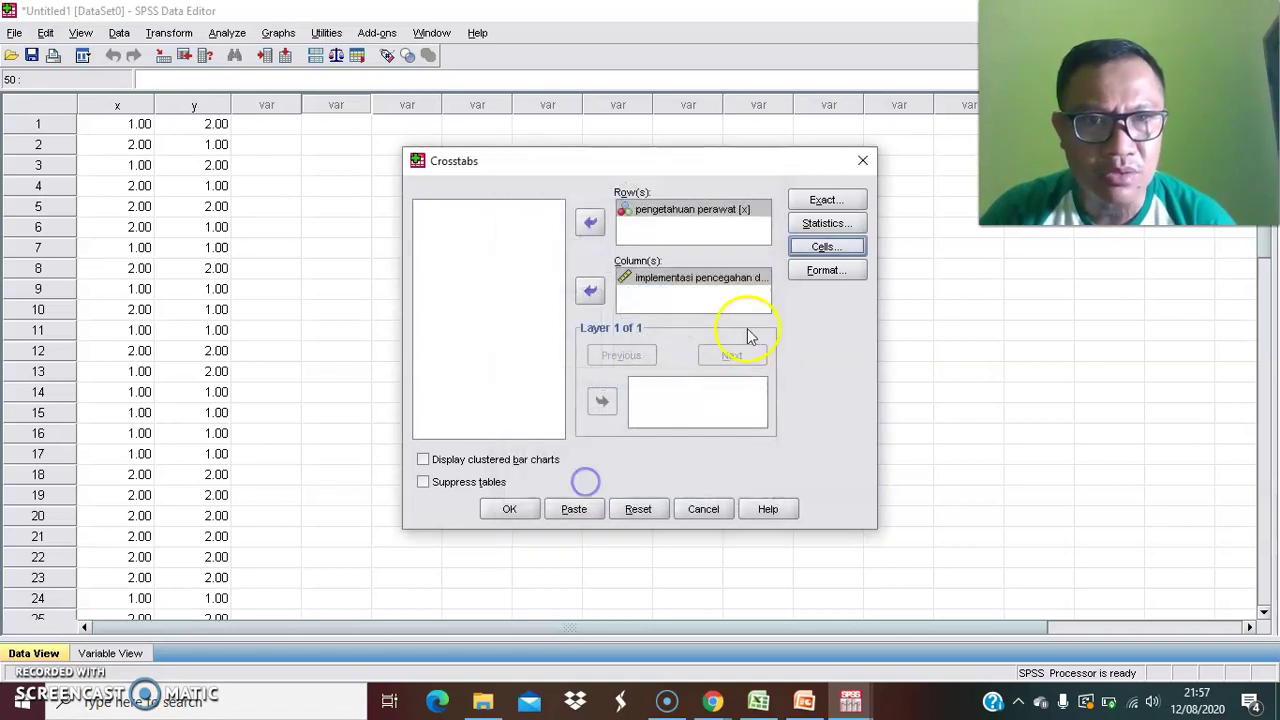
pyautogui.click(510, 510)
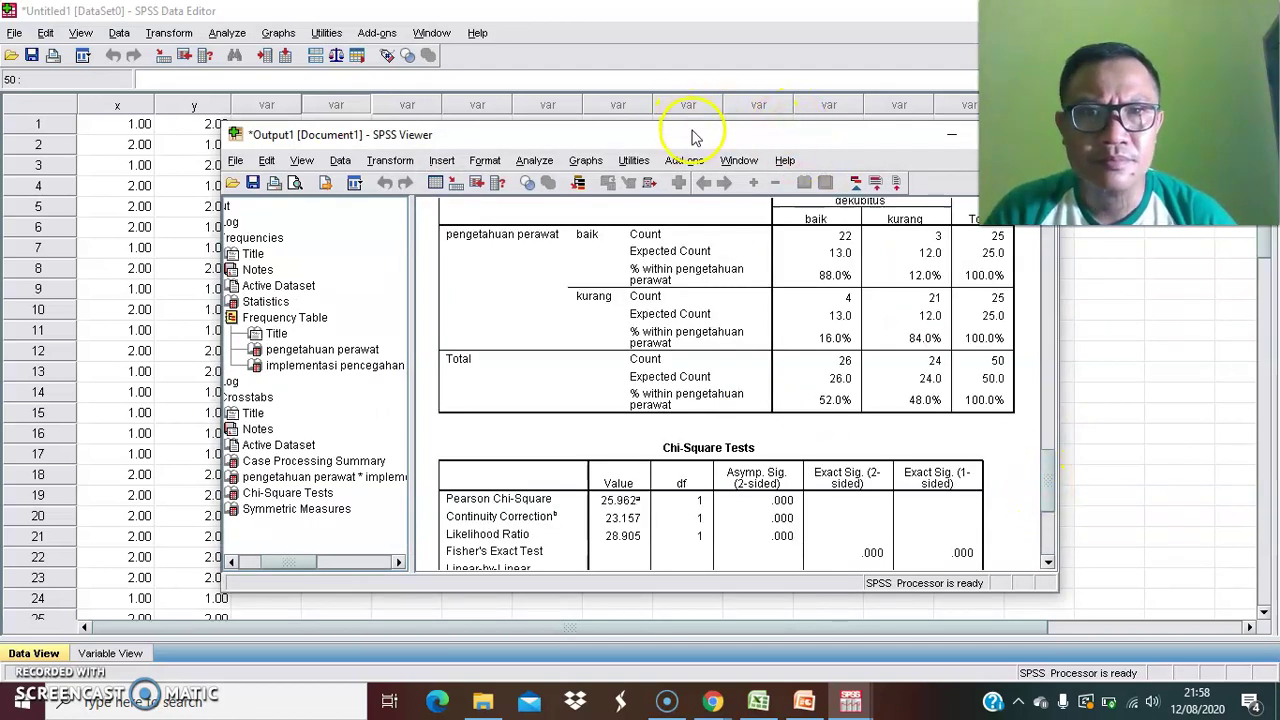
# Enlarge the output window and examine the Case Processing Summary, crosstabulation, Chi-Square Tests and Symmetric Measures tables.
pyautogui.moveTo(688, 126); pyautogui.dragTo(531, 149)
pyautogui.click(837, 159)
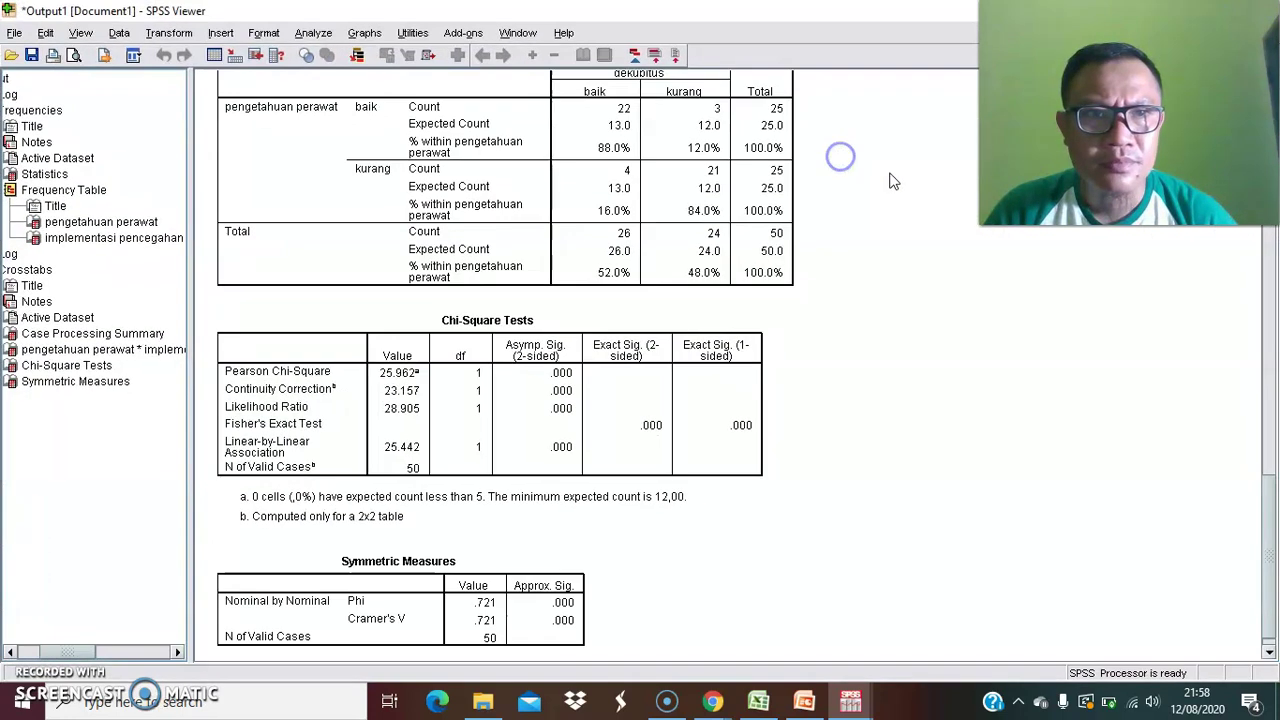
pyautogui.scroll(5, 886, 263)
pyautogui.scroll(3, 780, 285)
pyautogui.scroll(-3, 674, 306)
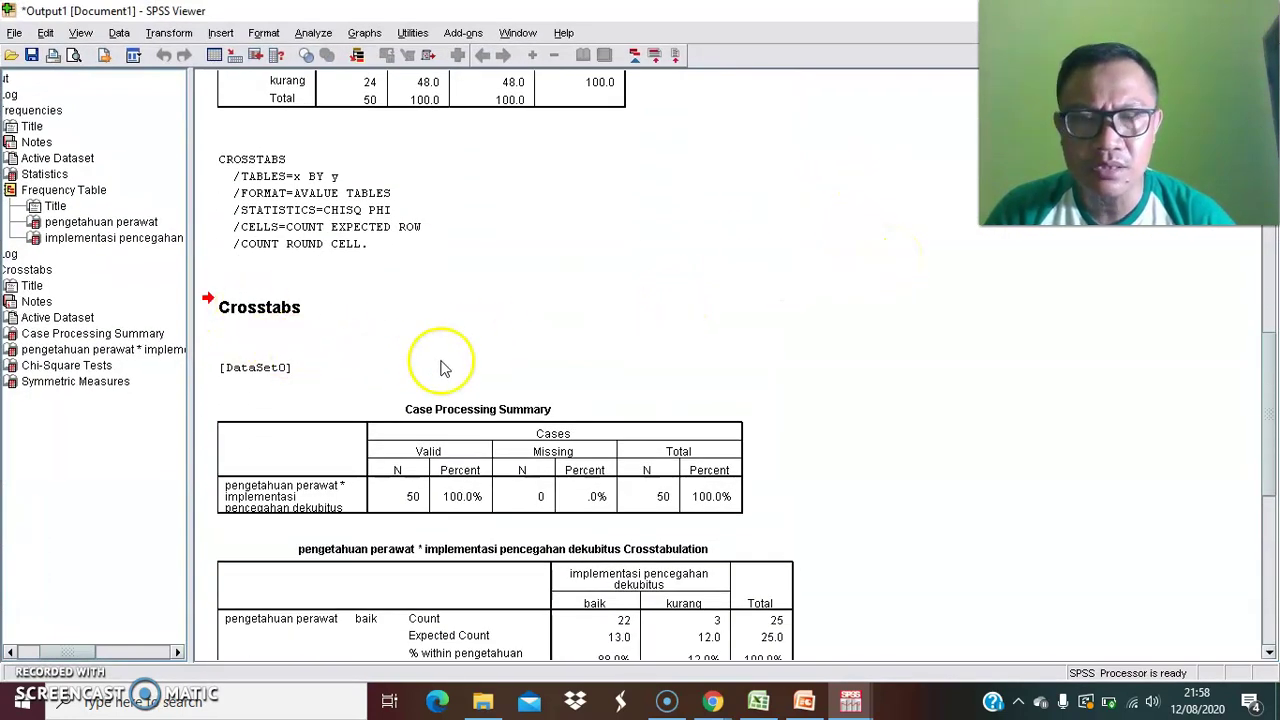
pyautogui.moveTo(1272, 360); pyautogui.dragTo(1272, 428)
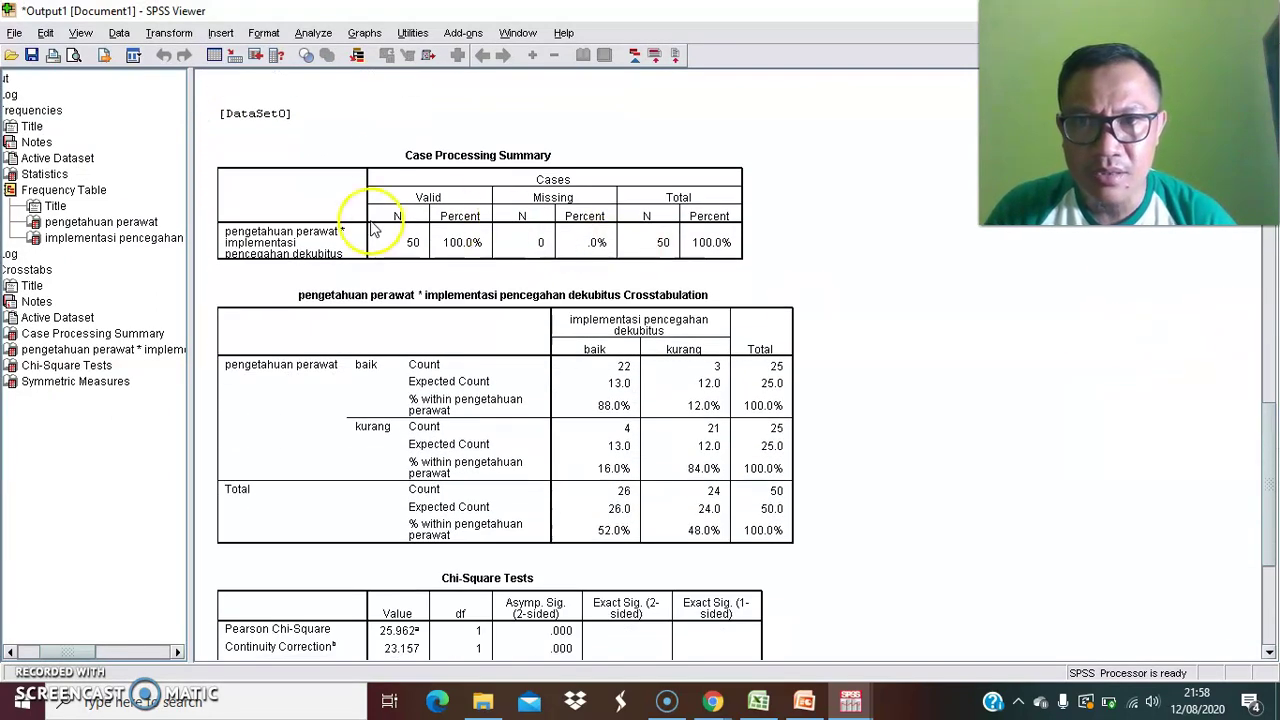
pyautogui.click(535, 242)
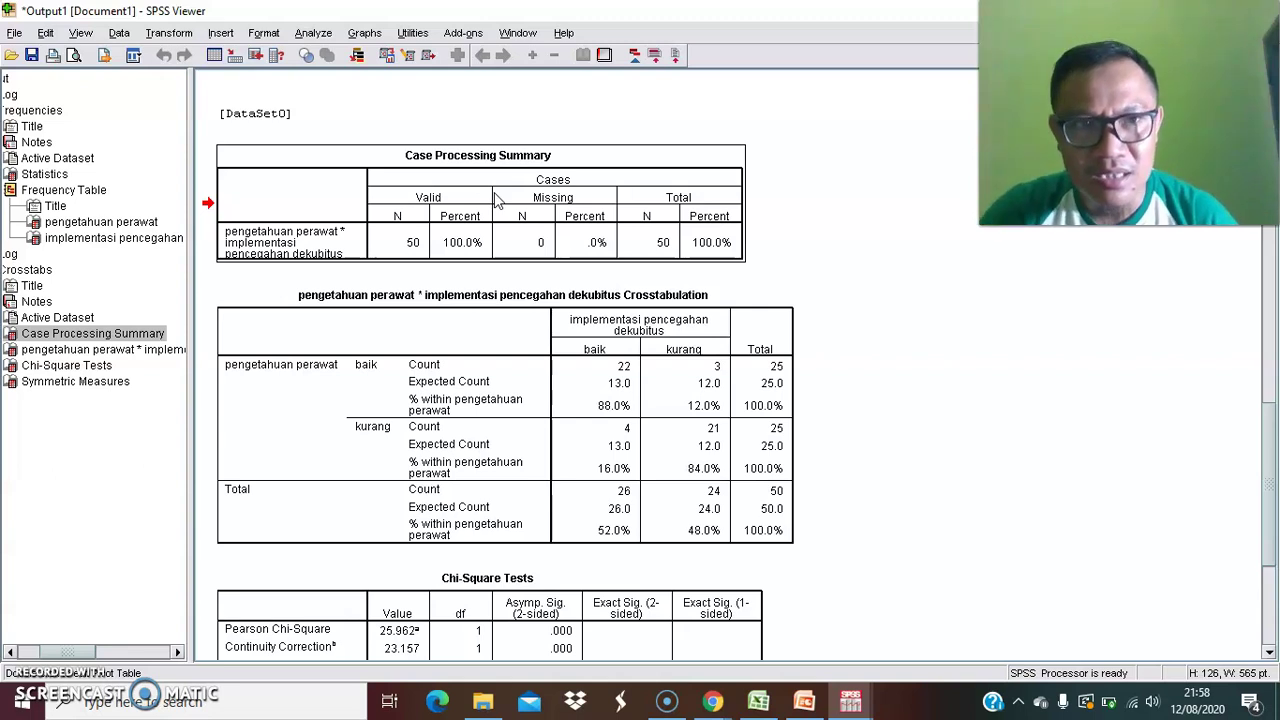
pyautogui.moveTo(1273, 418); pyautogui.dragTo(1267, 520)
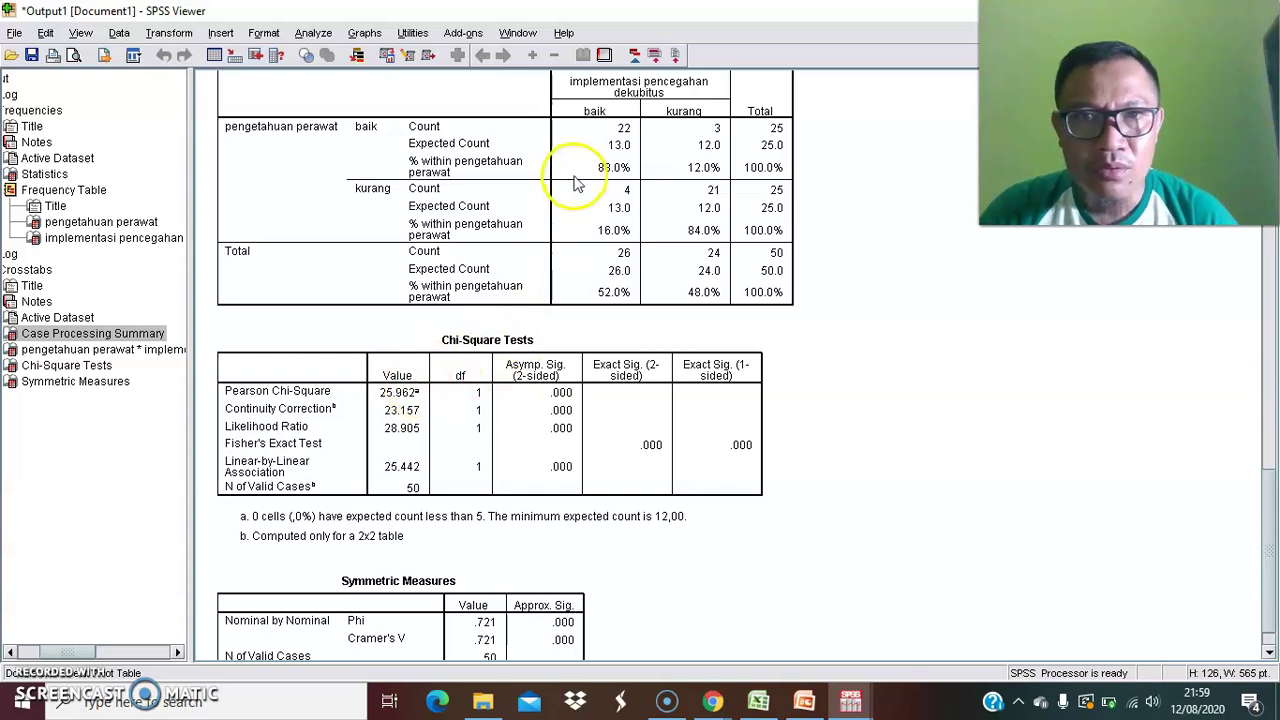
pyautogui.scroll(2, 576, 183)
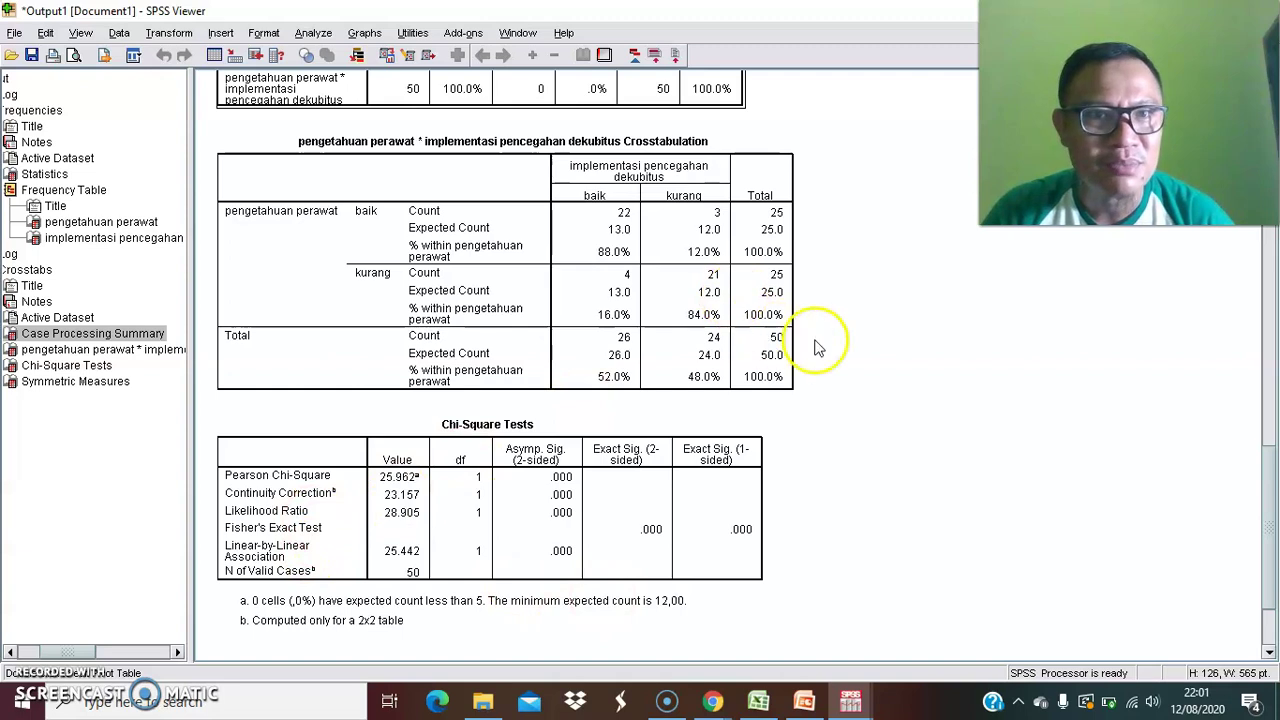
pyautogui.click(843, 352)
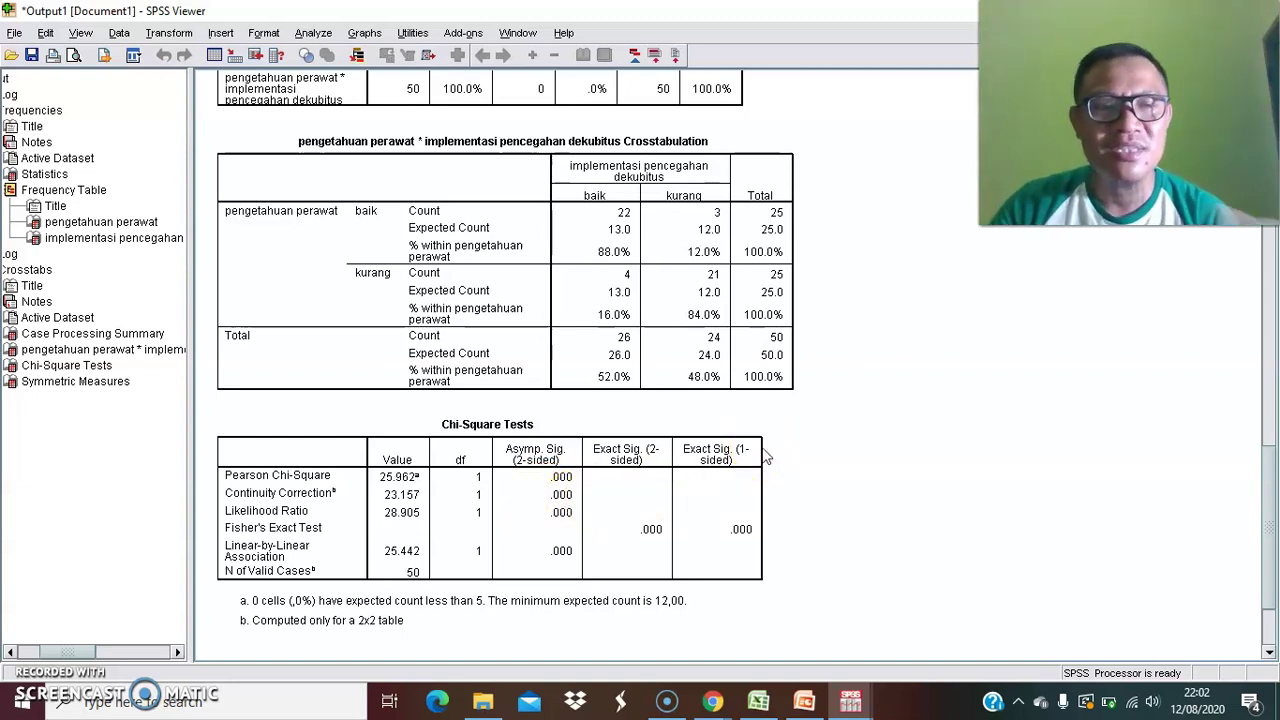
# Switch to the Excel workbook contoh video 1 and view the study title and first columns of Sheet1.
pyautogui.click(758, 701)
pyautogui.scroll(15, 491, 291)
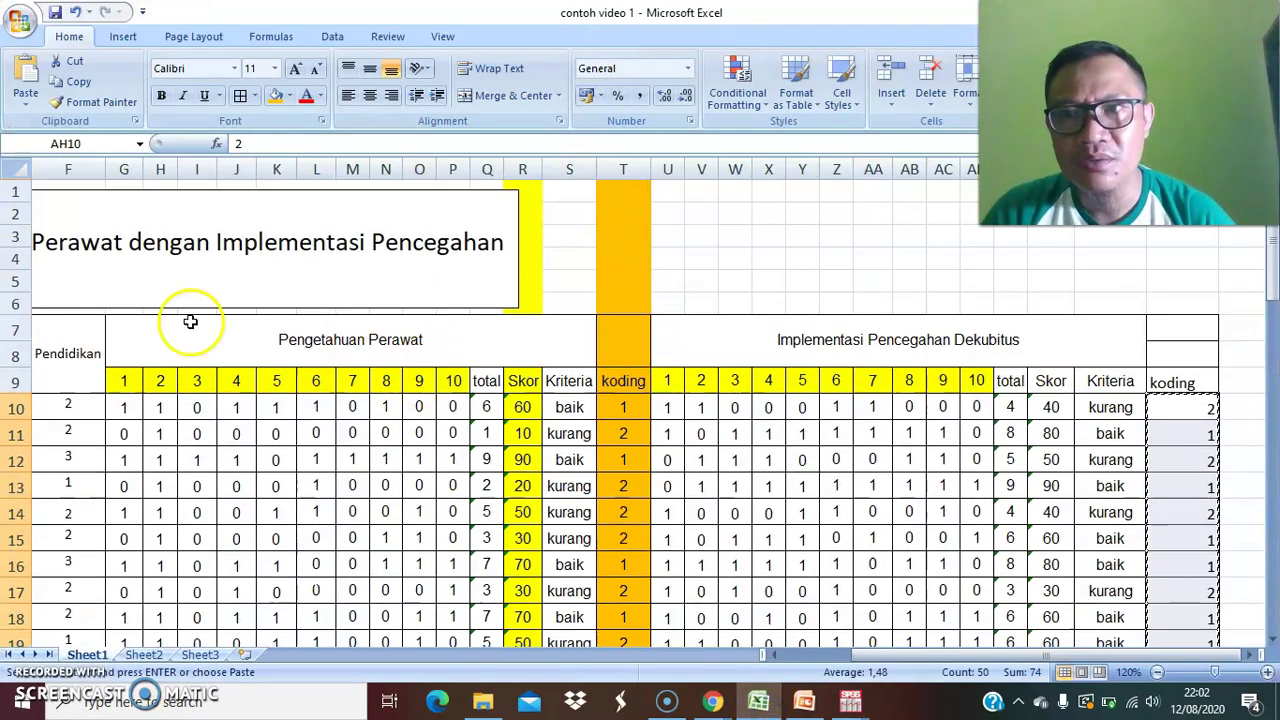
pyautogui.hscroll(-3, 894, 663)
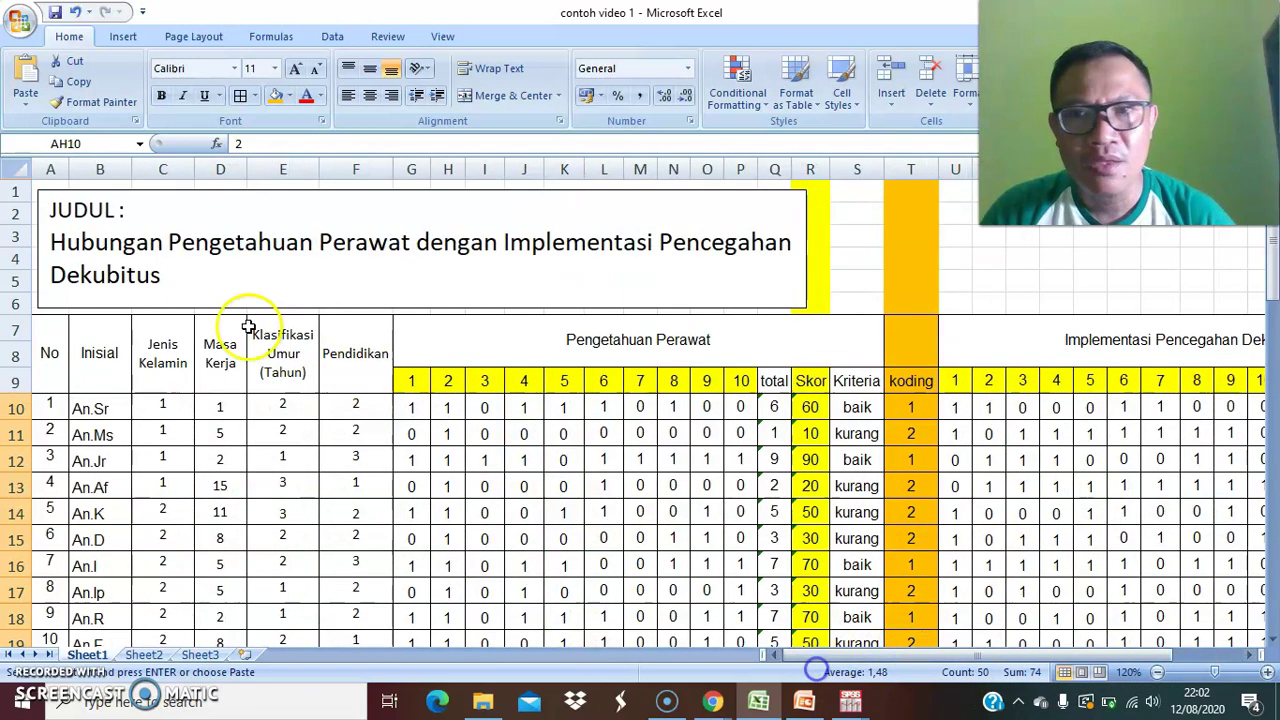